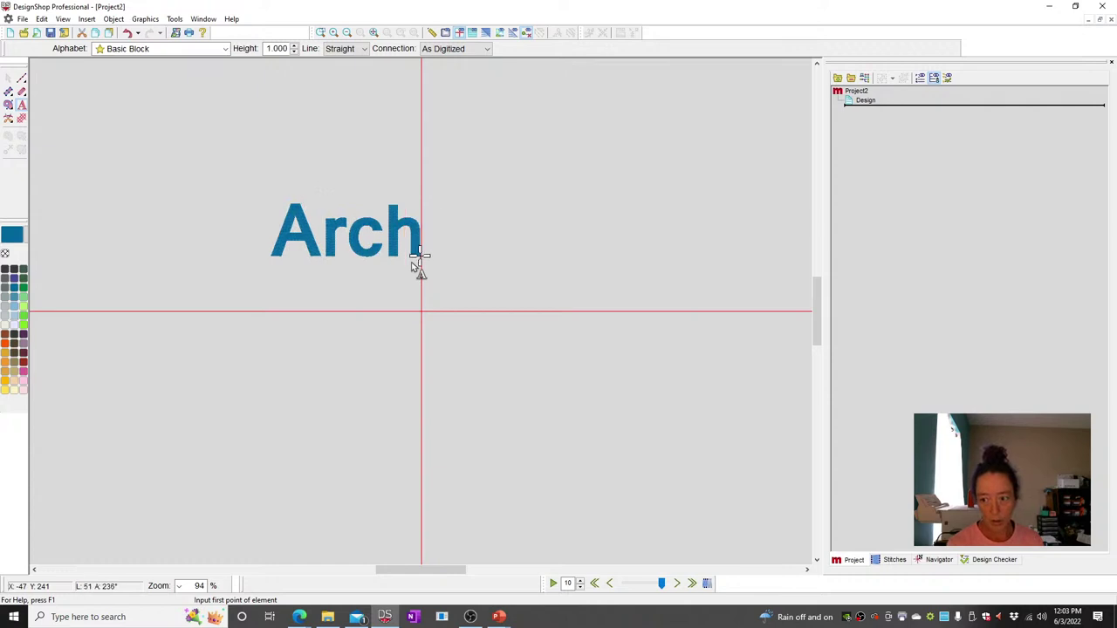
Finish the "Arch Text" lettering and move it onto the centre of the design.
key(Return)
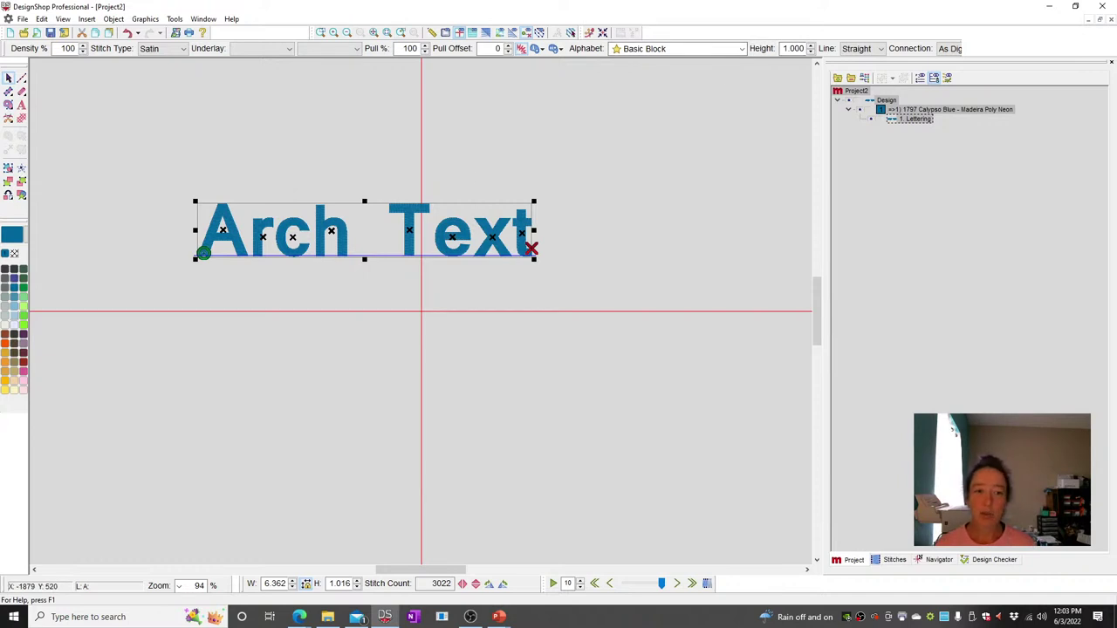
drag(378, 248, 431, 323)
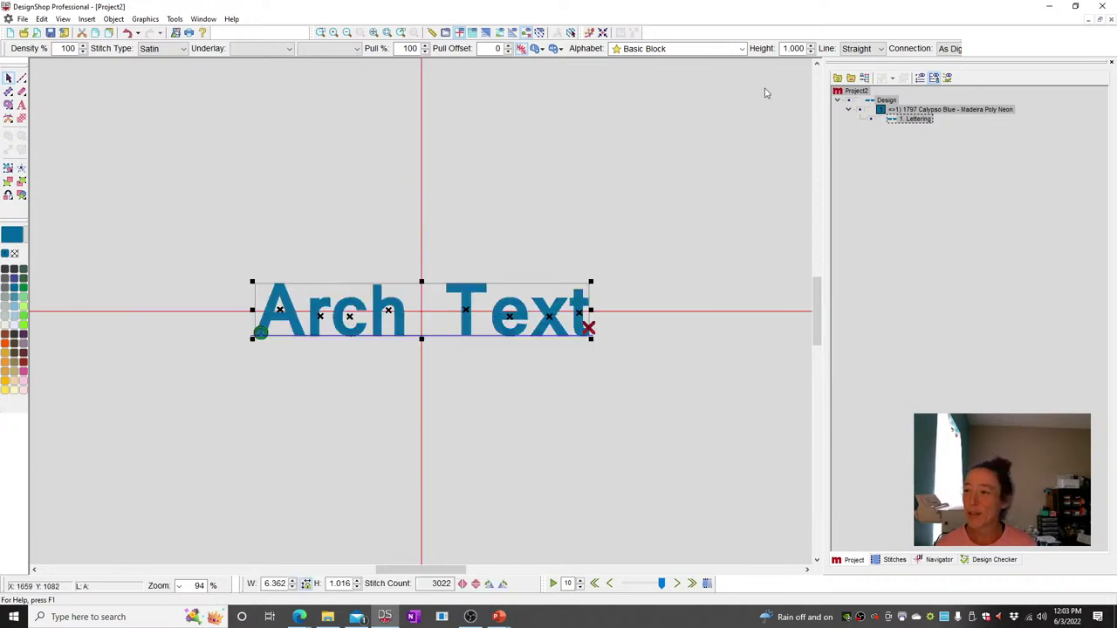
click(765, 93)
click(498, 311)
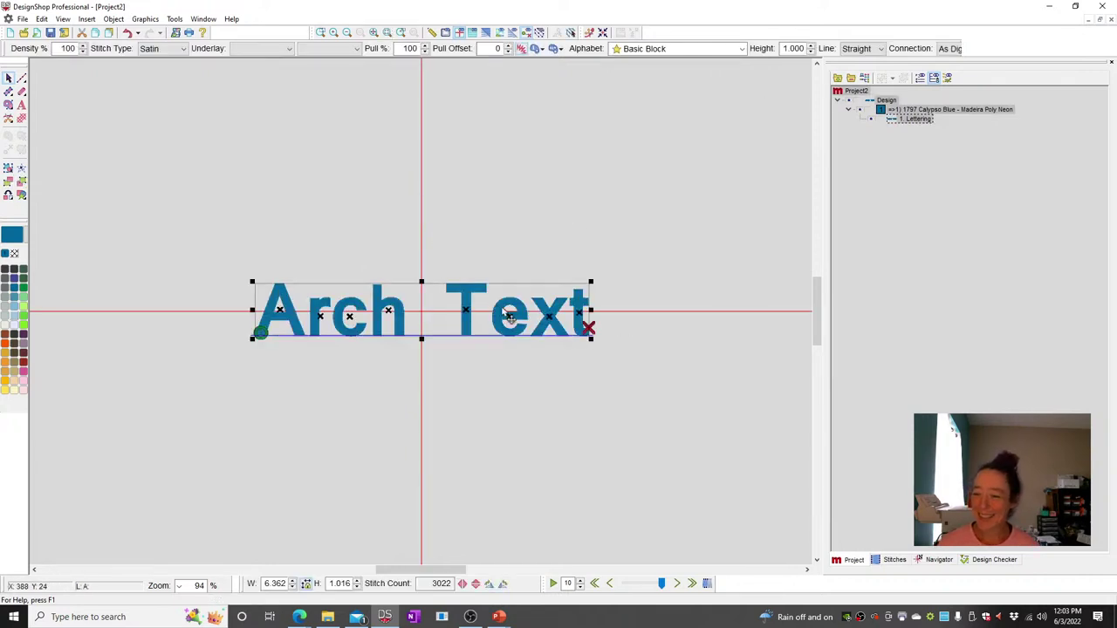
Set the "Arch Text" lettering's line type to Arc in its object properties and apply it.
double_click(338, 319)
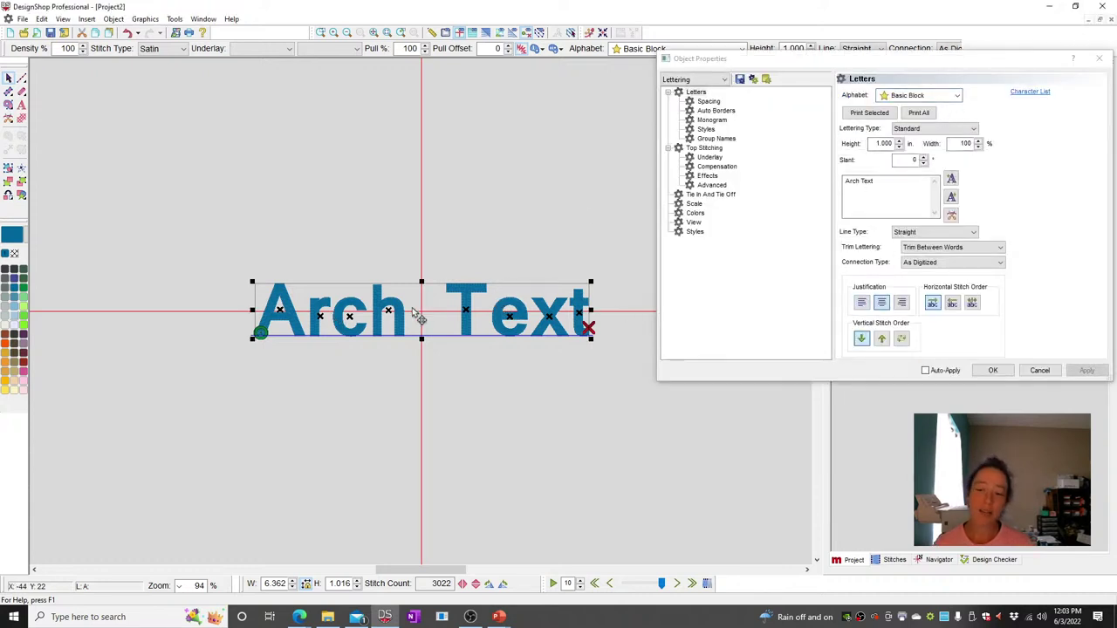
click(902, 192)
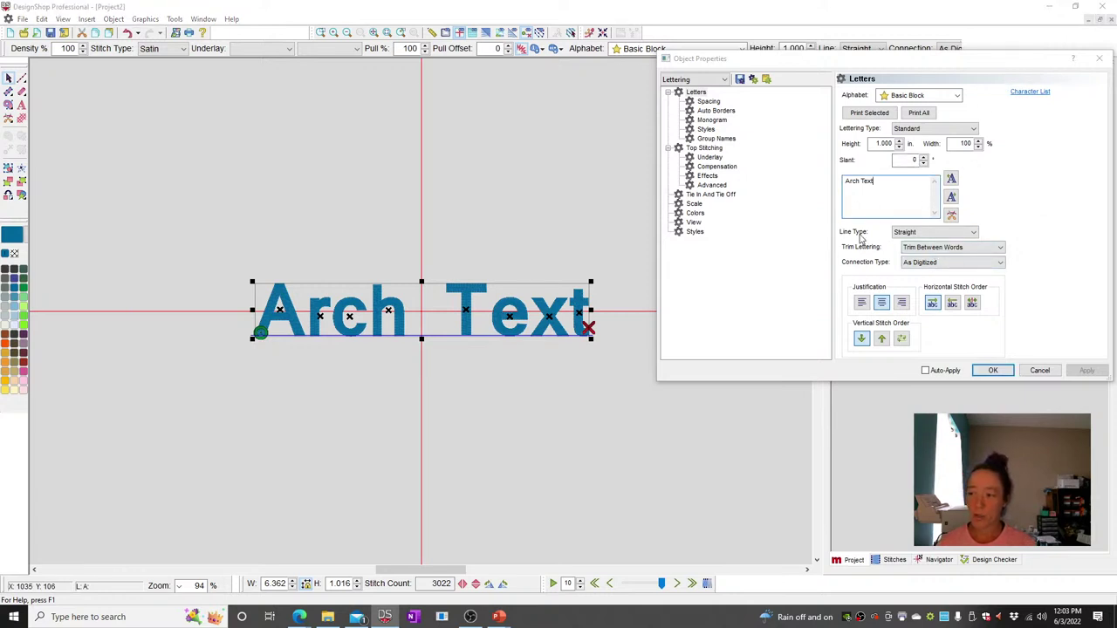
click(916, 234)
click(916, 245)
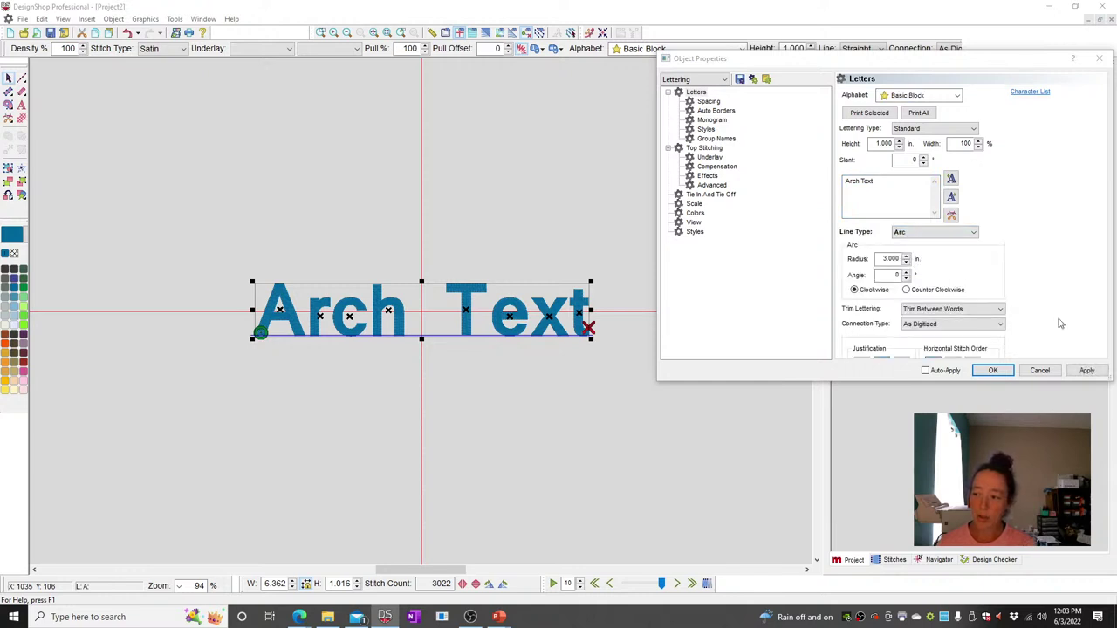
click(1087, 371)
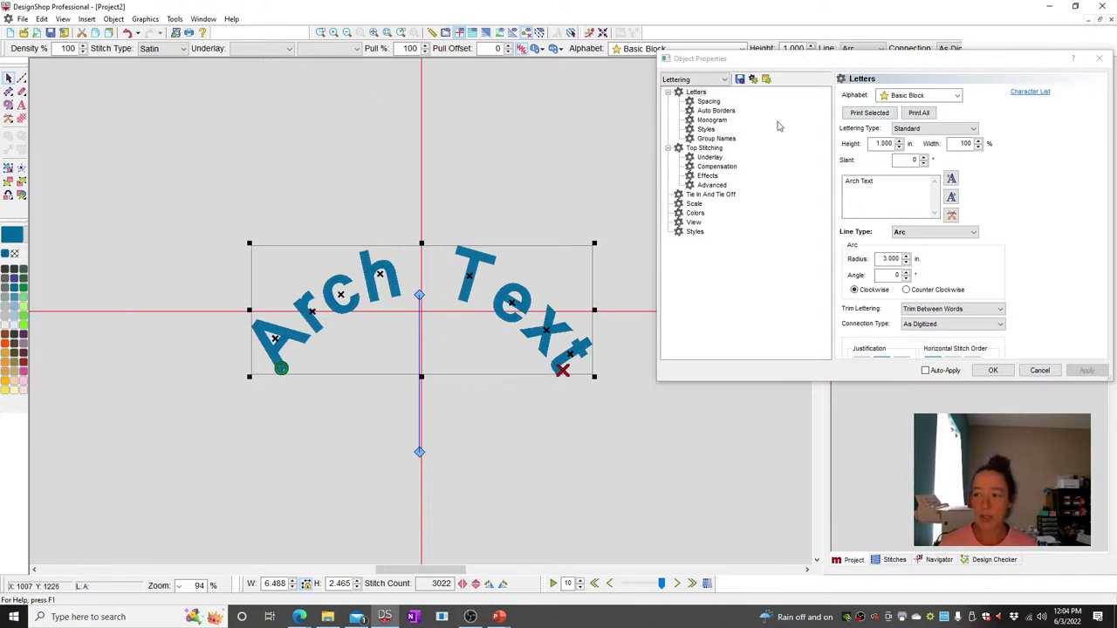
click(427, 137)
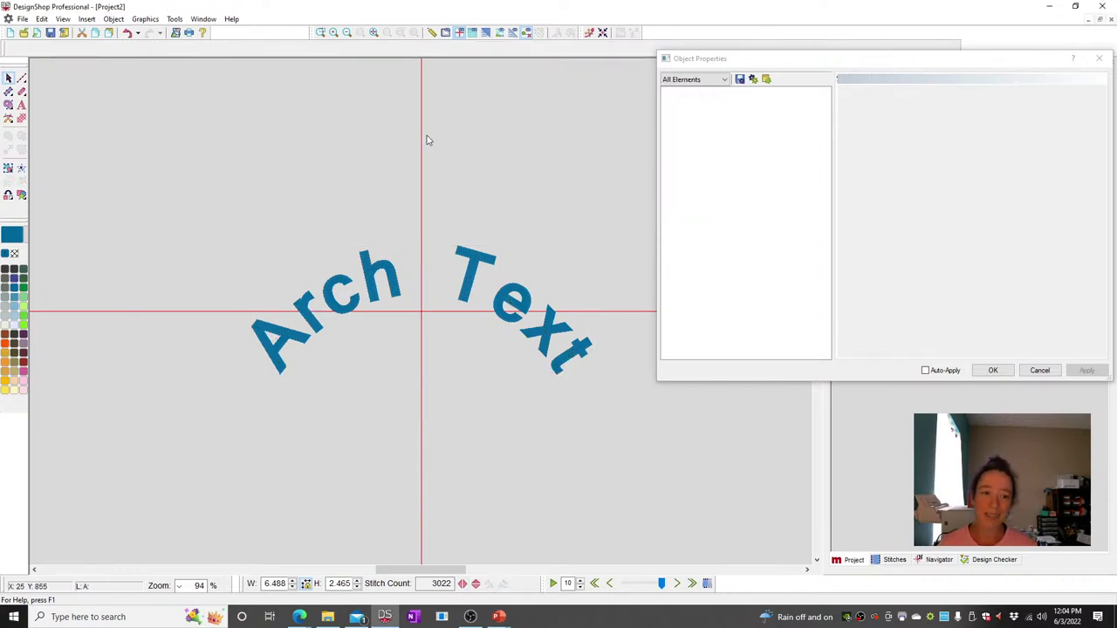
Rotate the arched lettering 180 degrees in 90-degree clockwise turns, and mirror it back vertically and horizontally.
click(384, 312)
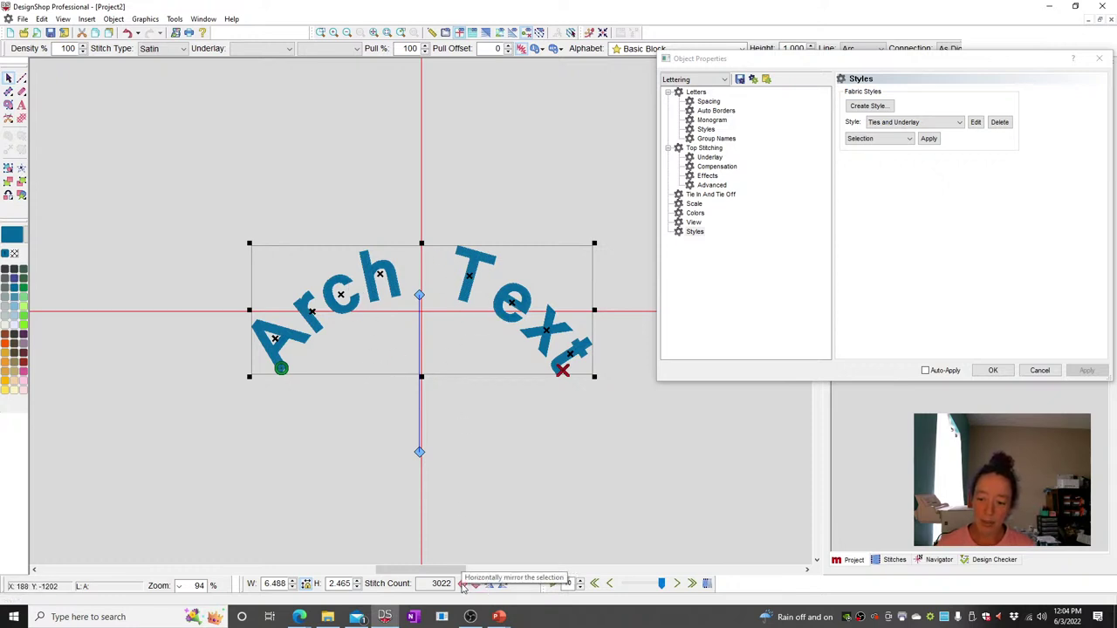
click(490, 584)
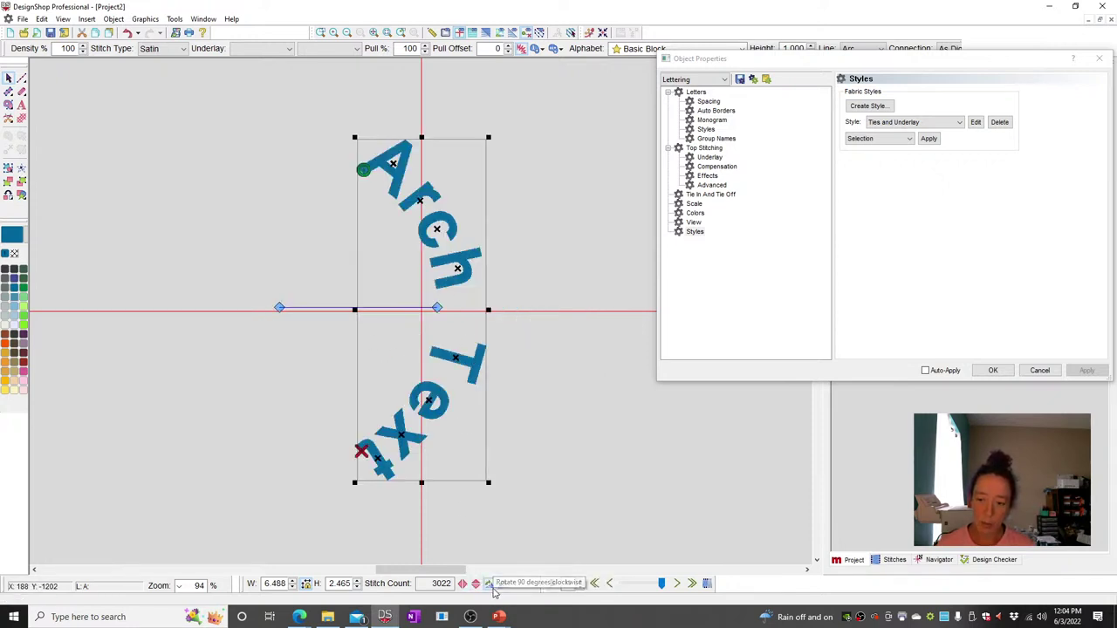
click(490, 585)
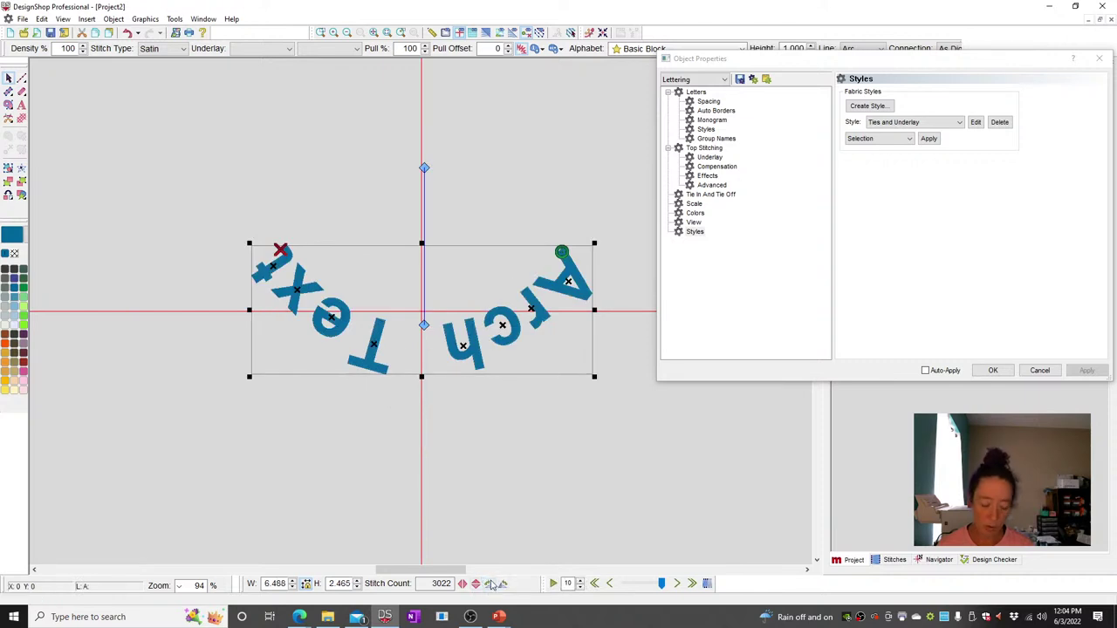
click(491, 584)
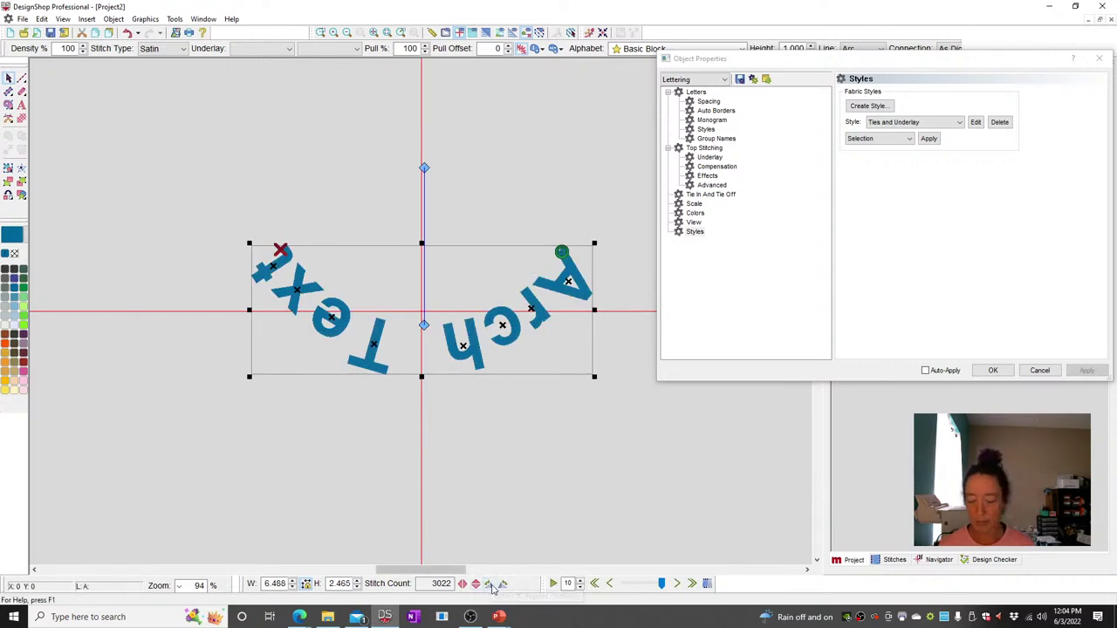
click(475, 584)
click(463, 583)
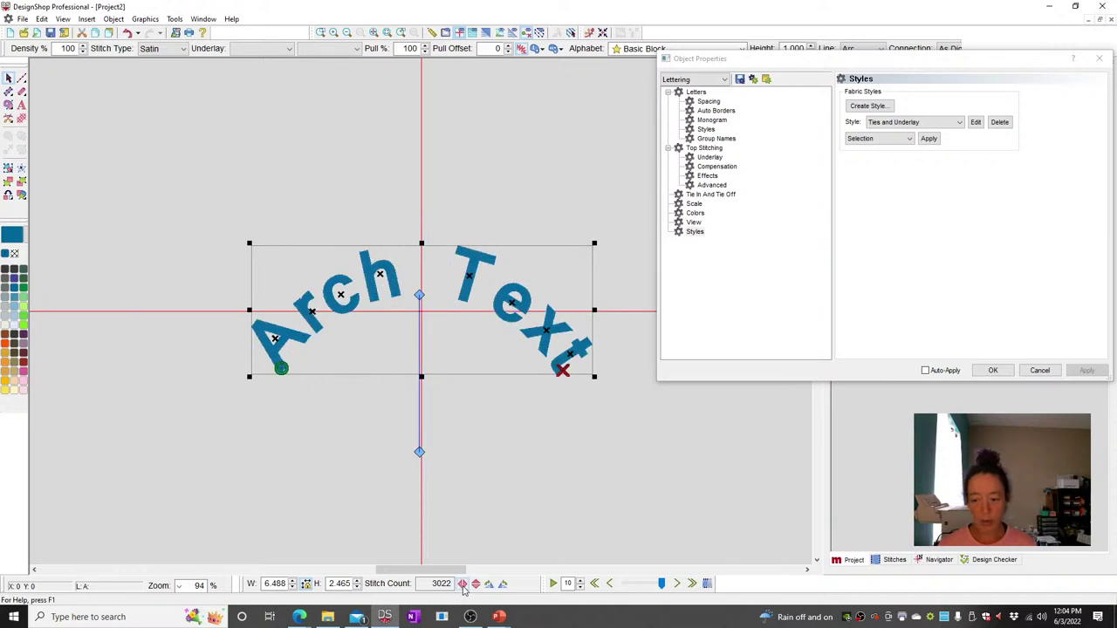
Mirror the arched lettering horizontally and vertically so the arc opens upward.
click(464, 585)
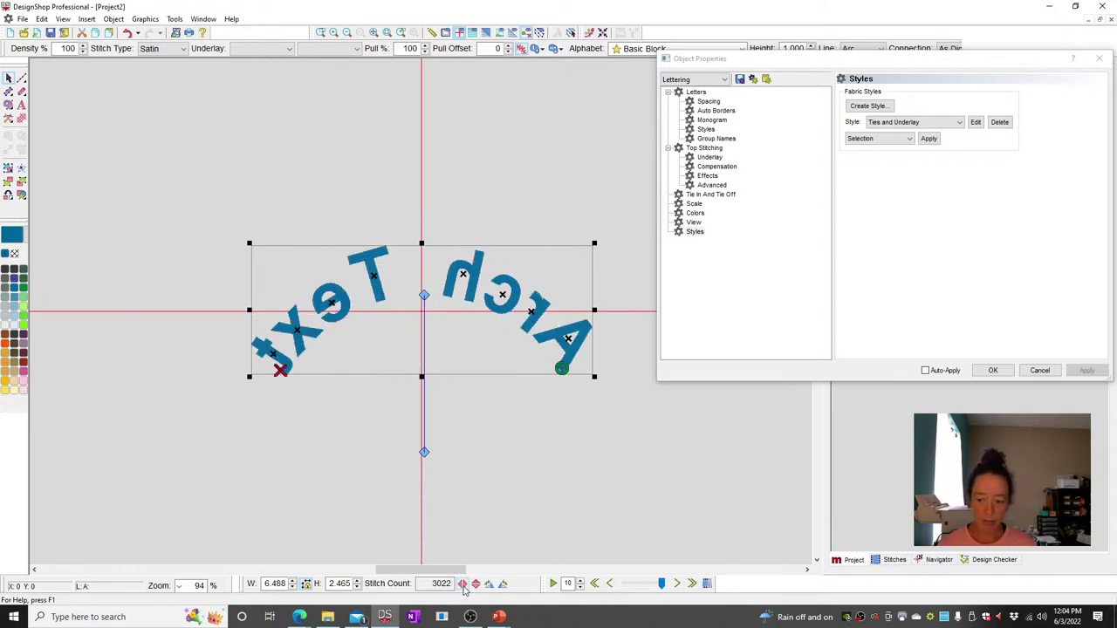
click(475, 583)
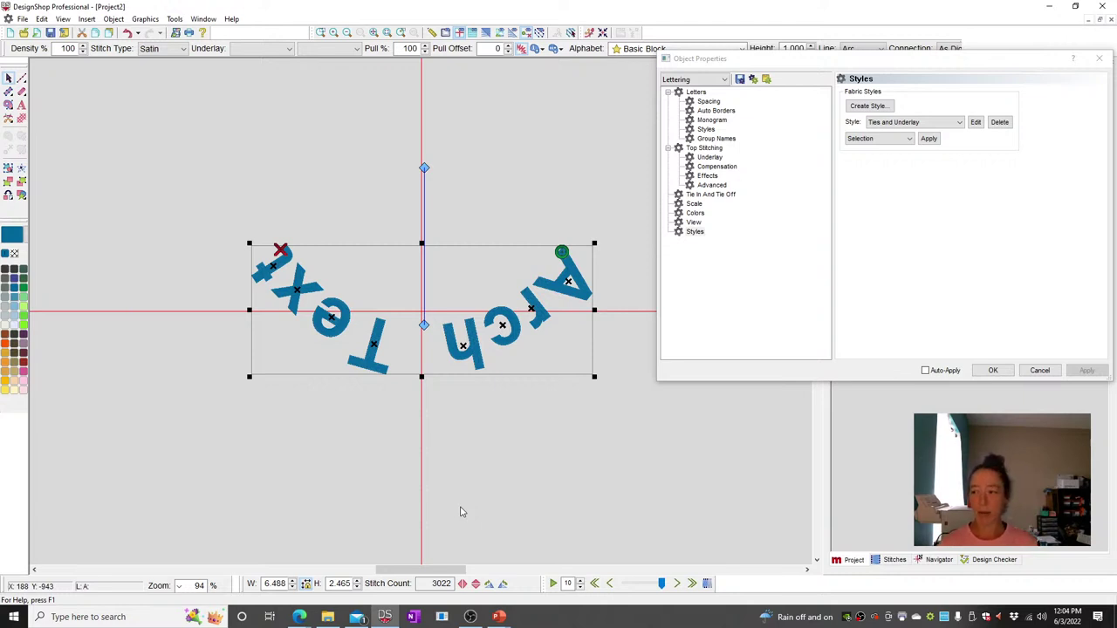
click(447, 183)
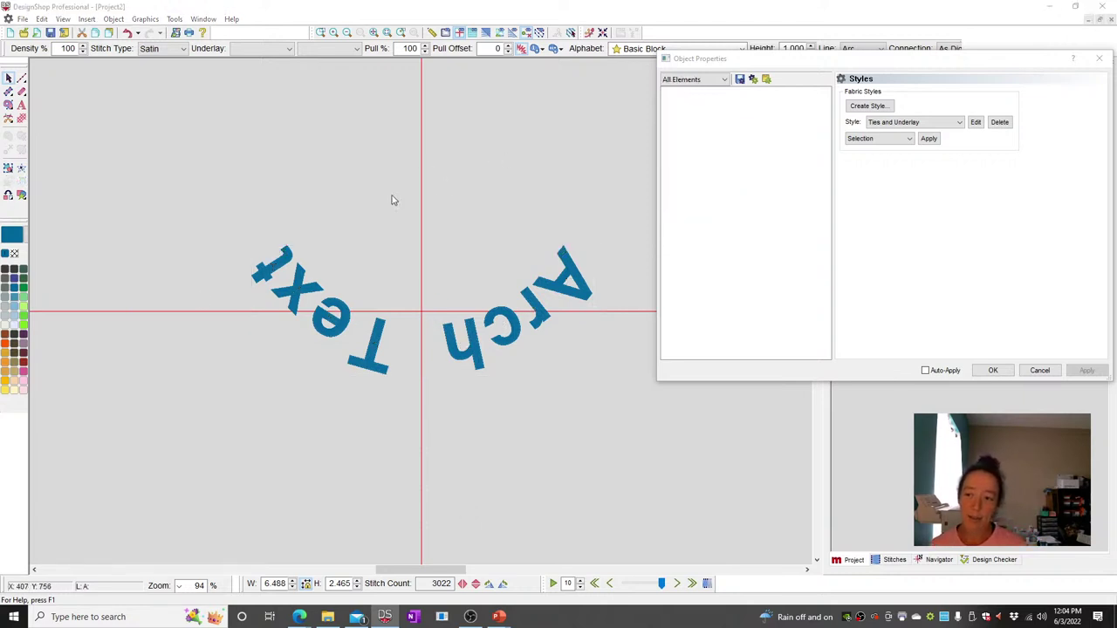
Switch the lettering's arc direction to Counter Clockwise at a 180° angle and apply it.
key(Tab)
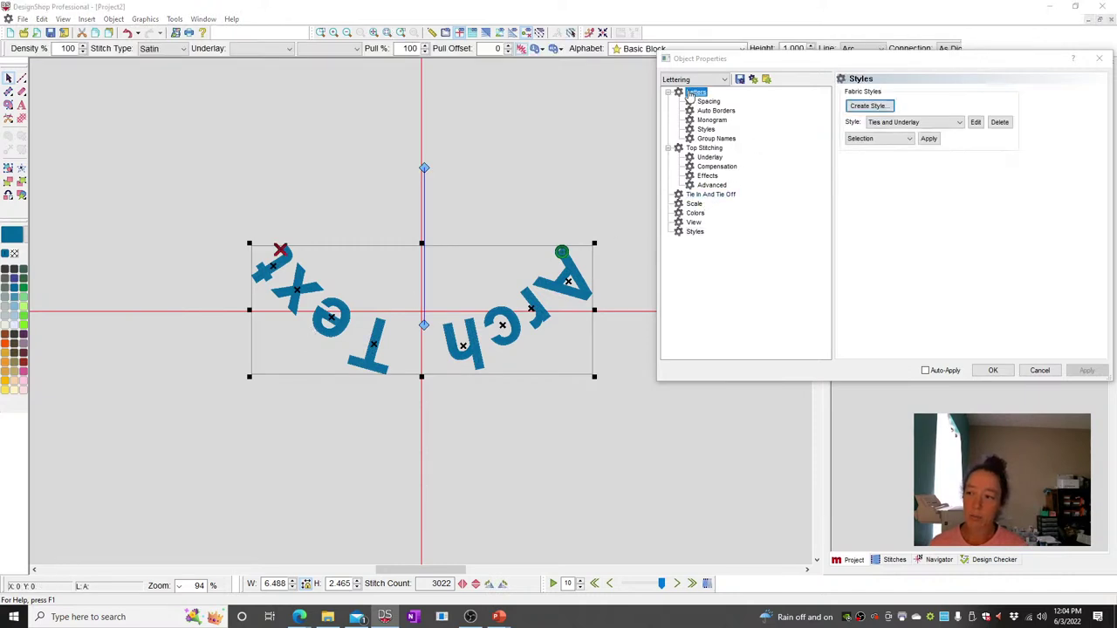
click(694, 92)
double_click(895, 275)
click(853, 288)
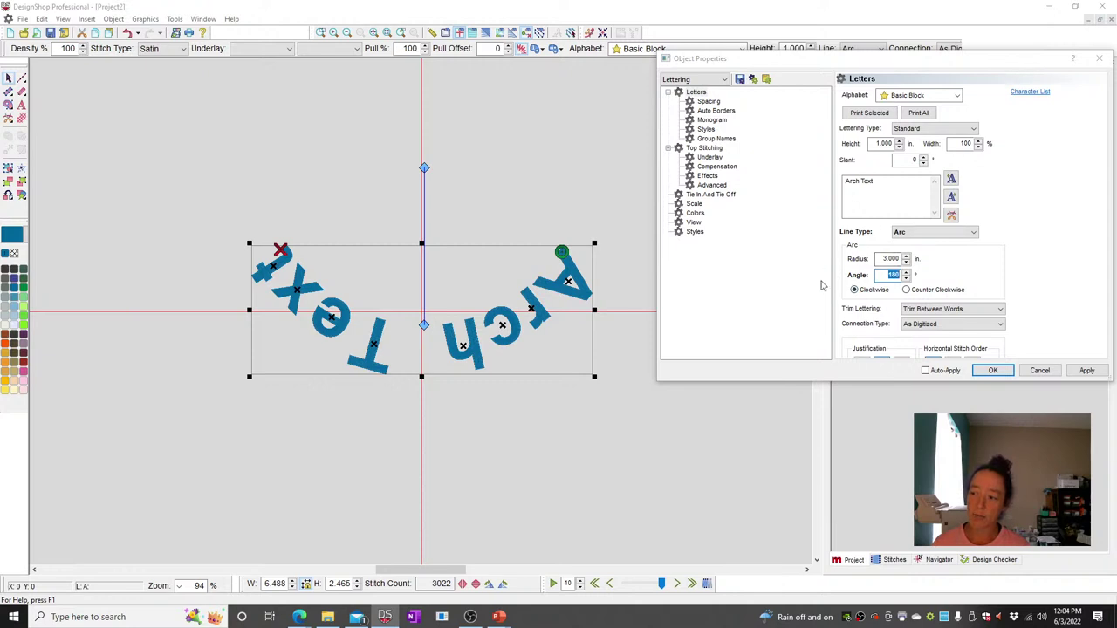
text(0)
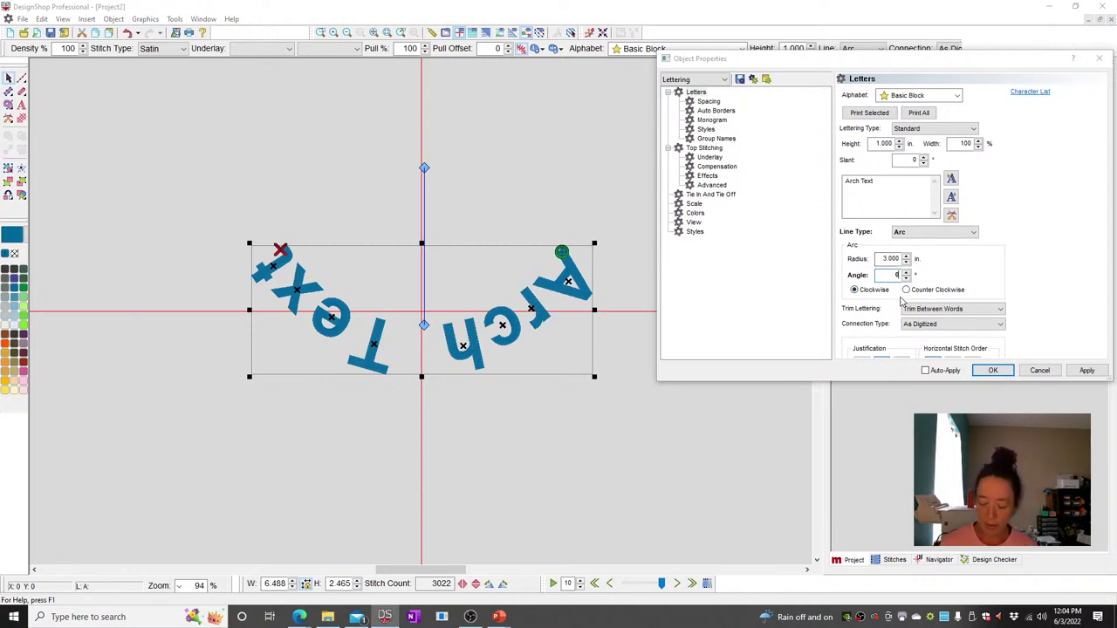
key(ctrl+z)
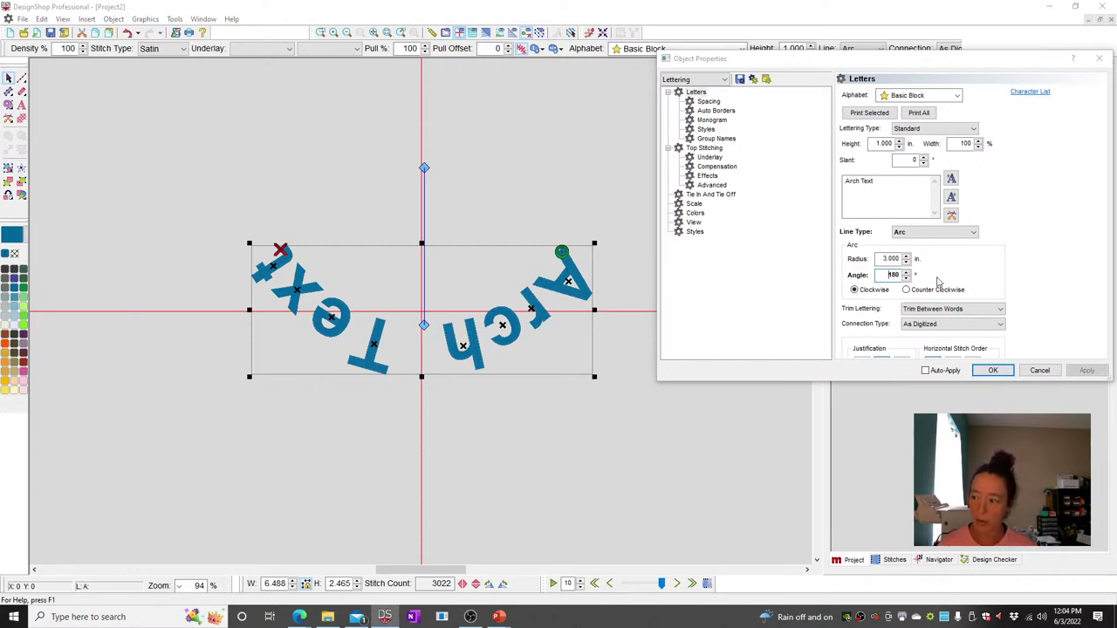
click(936, 290)
click(1086, 370)
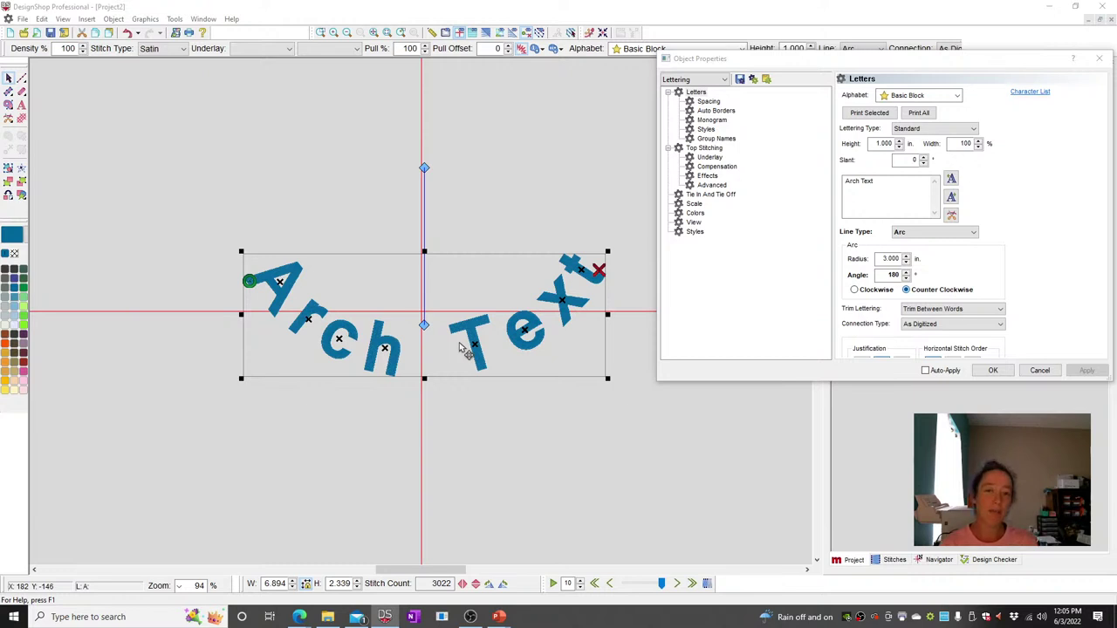
click(132, 112)
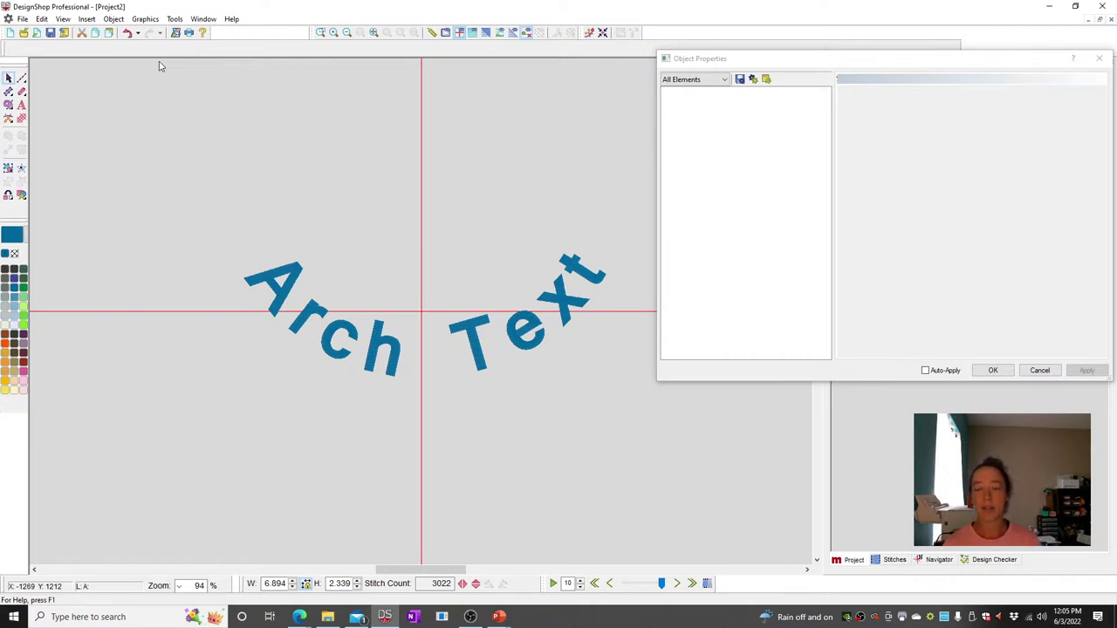
Look through the Aachen characters in the Alphabet Editor and return to the lettering in the Project2 window.
click(176, 20)
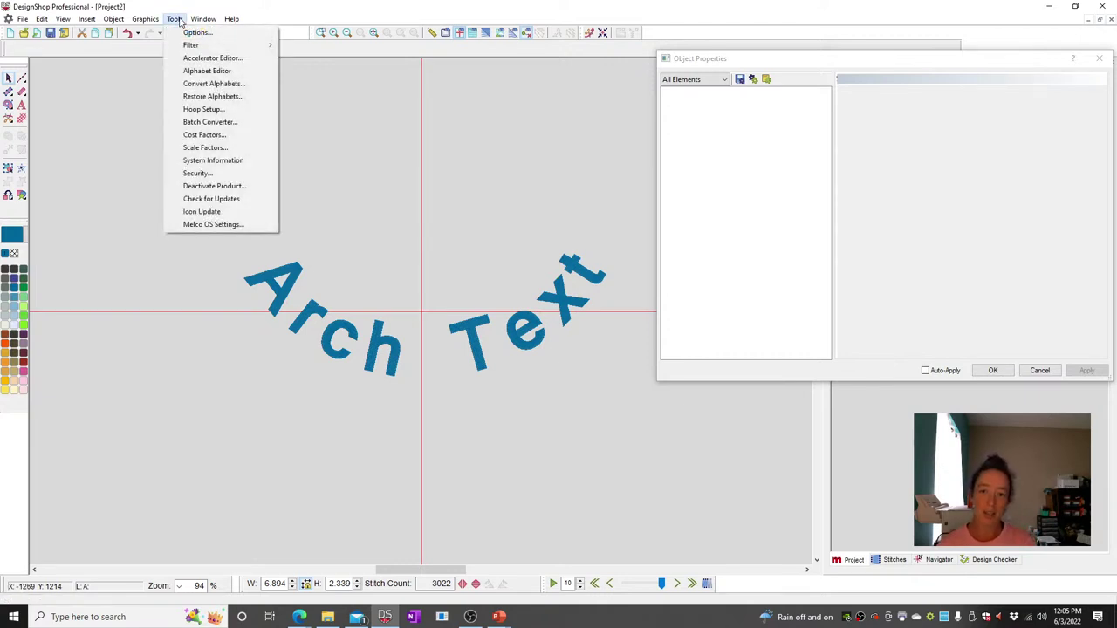
click(204, 72)
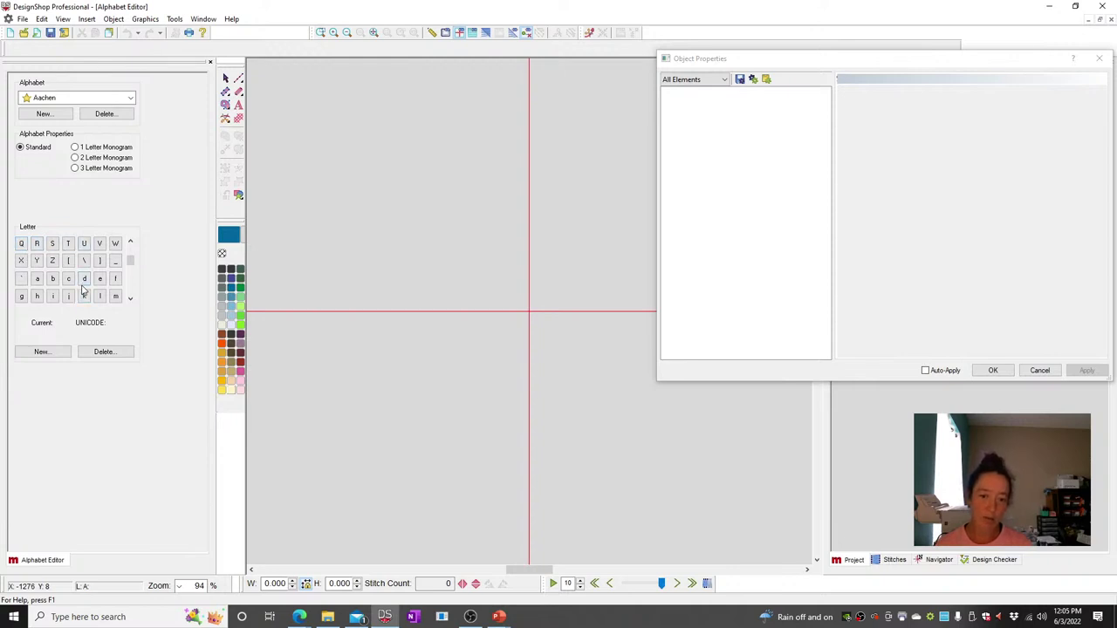
click(130, 297)
click(130, 298)
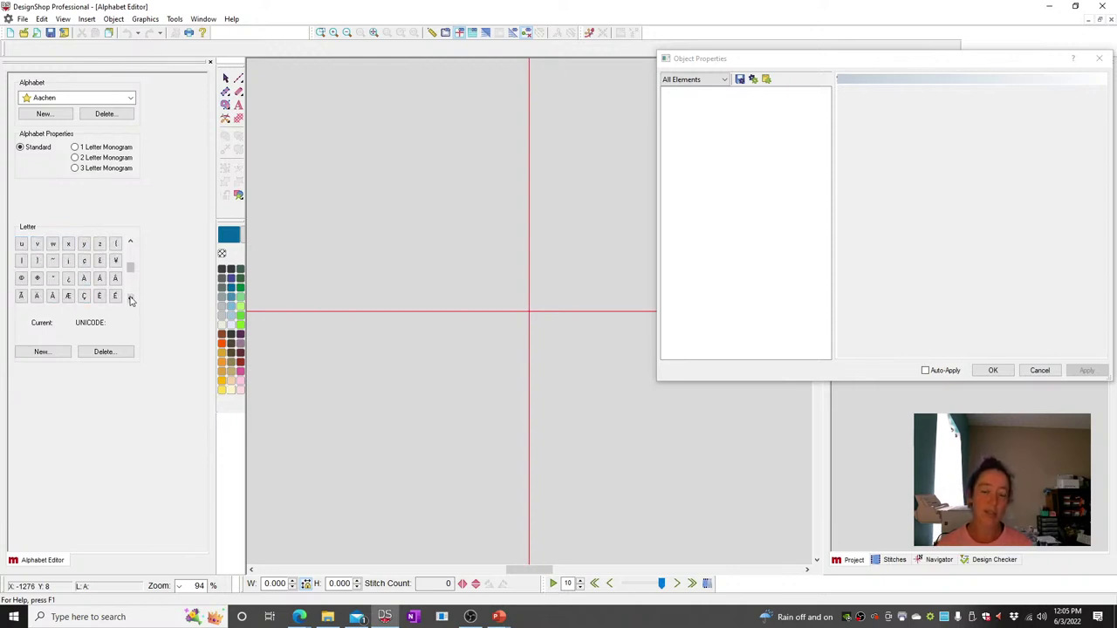
click(209, 62)
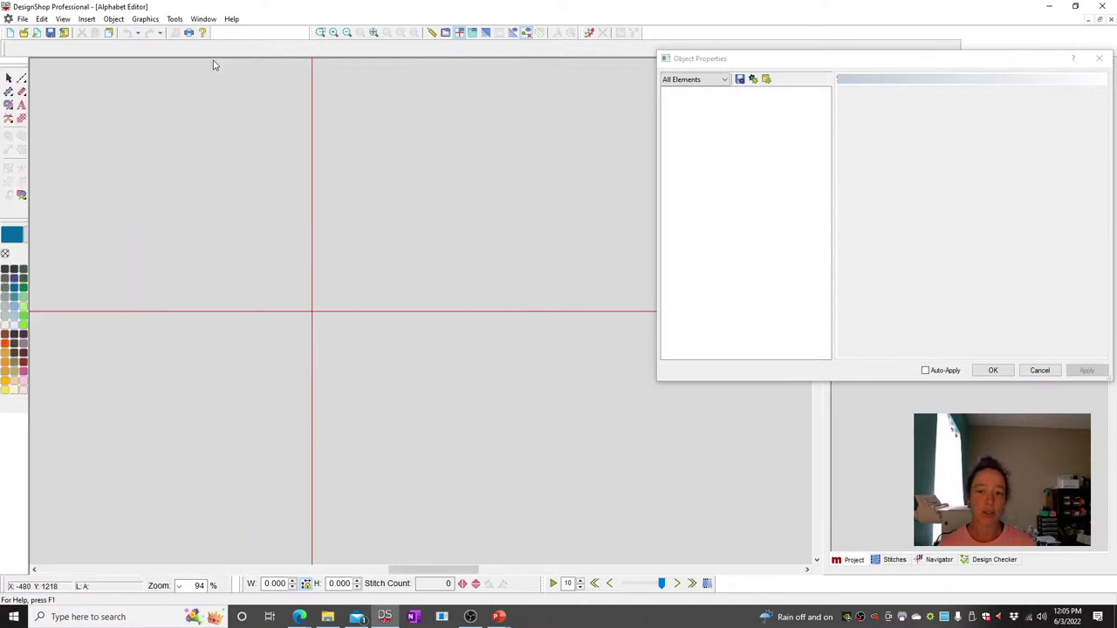
click(204, 19)
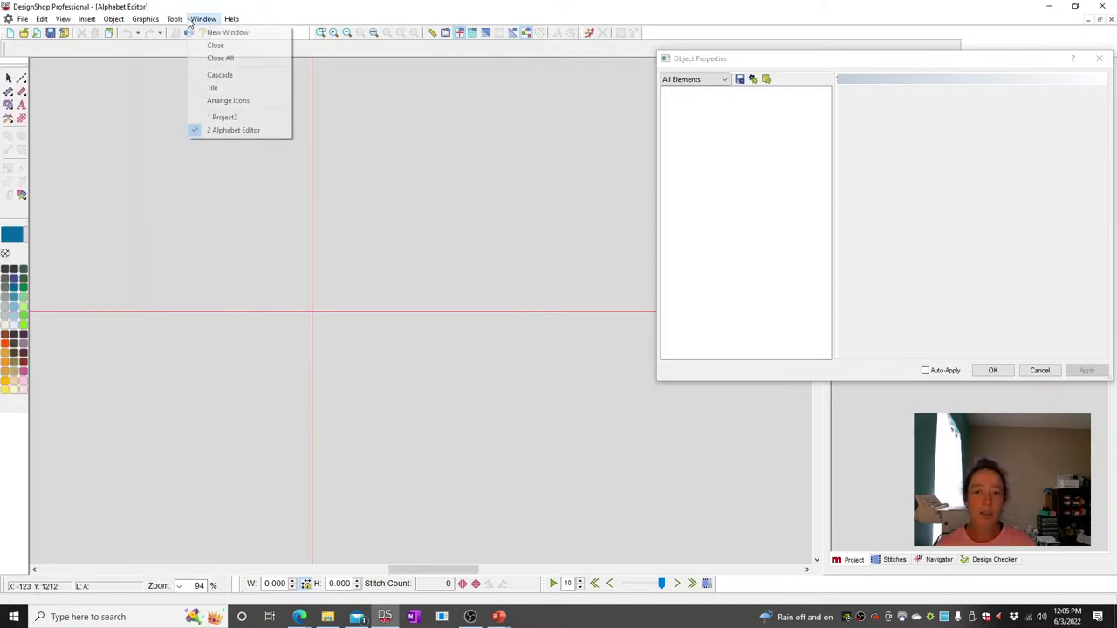
click(223, 116)
click(310, 332)
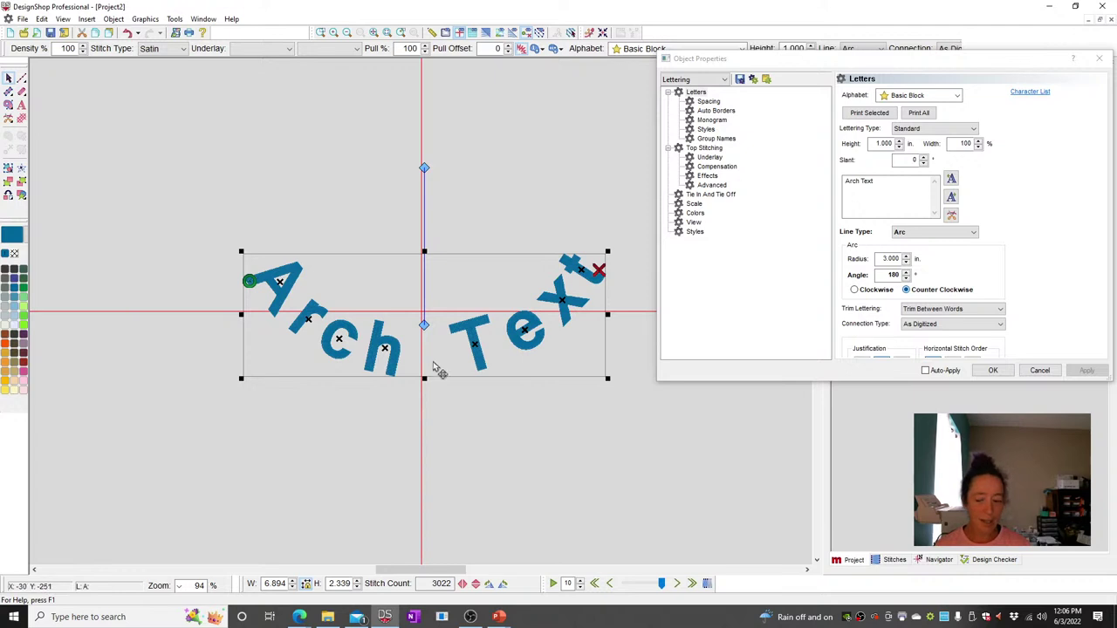
Switch to the PowerPoint slide show to read the next question, and return to DesignShop.
mouse_move(510, 619)
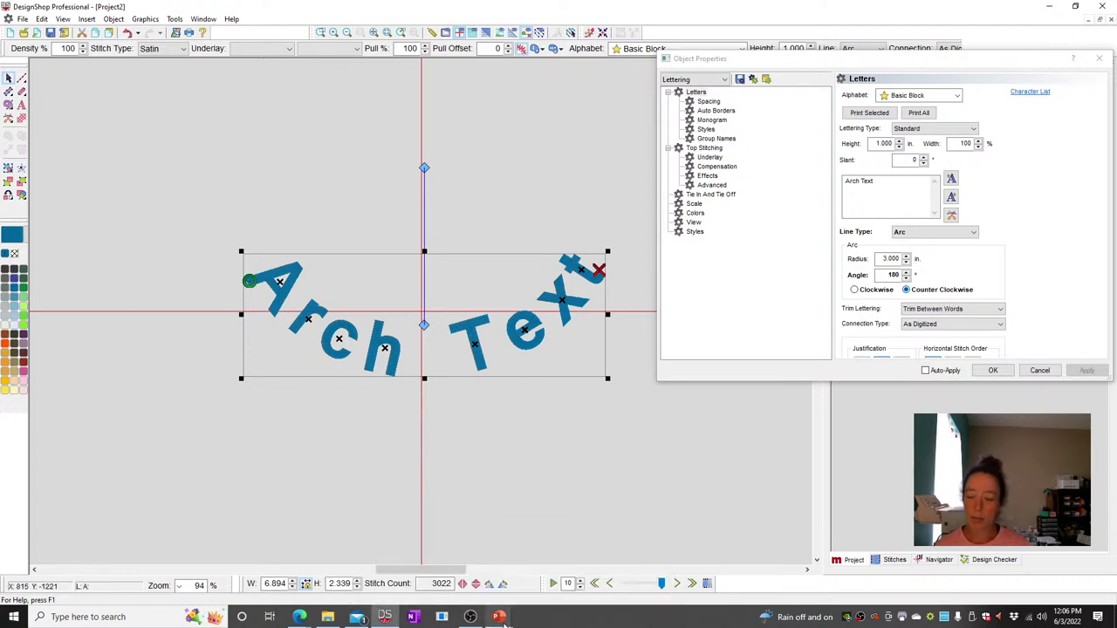
click(495, 586)
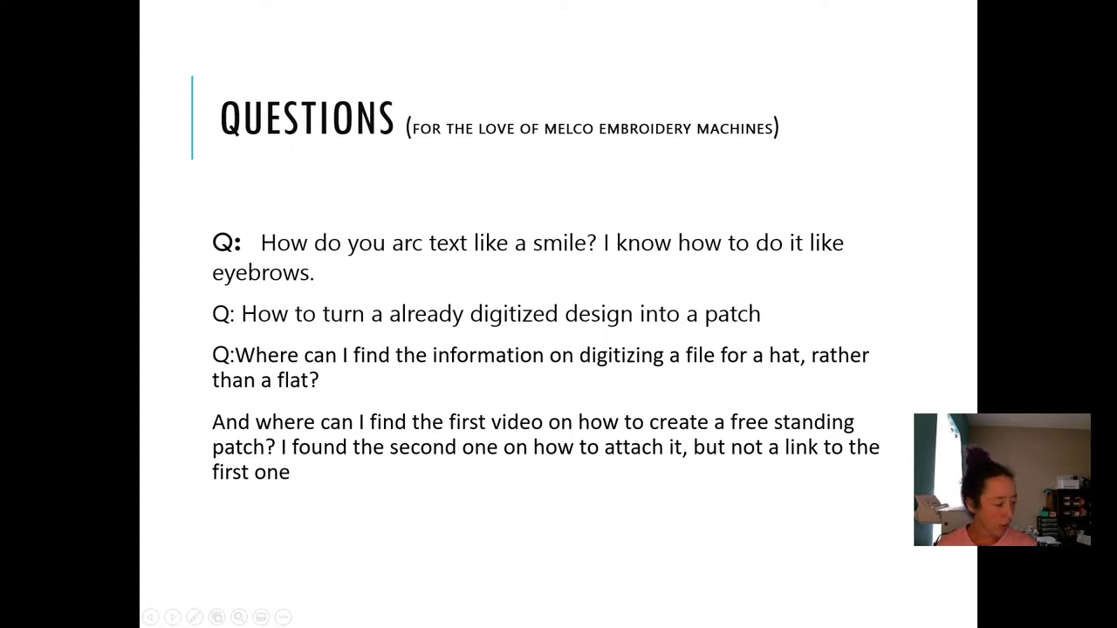
key(alt+Tab)
Delete the arched "Arch Text" lettering from the design.
click(481, 206)
click(552, 349)
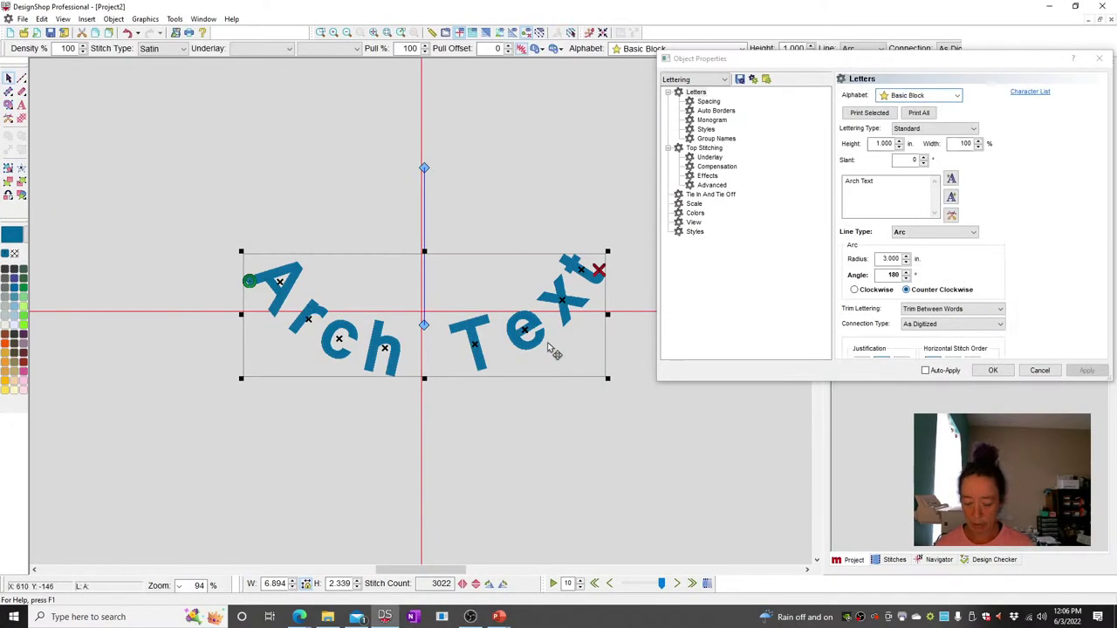
key(Delete)
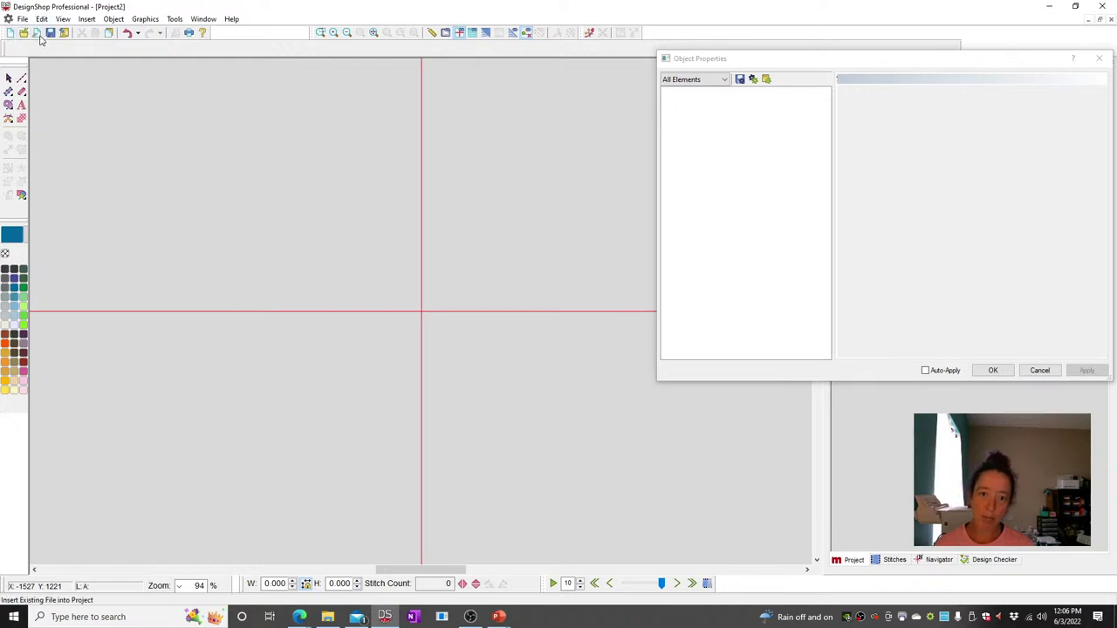
Insert the existing design 1day.ofm from the Designs folder on drive C: and close its object properties.
click(37, 32)
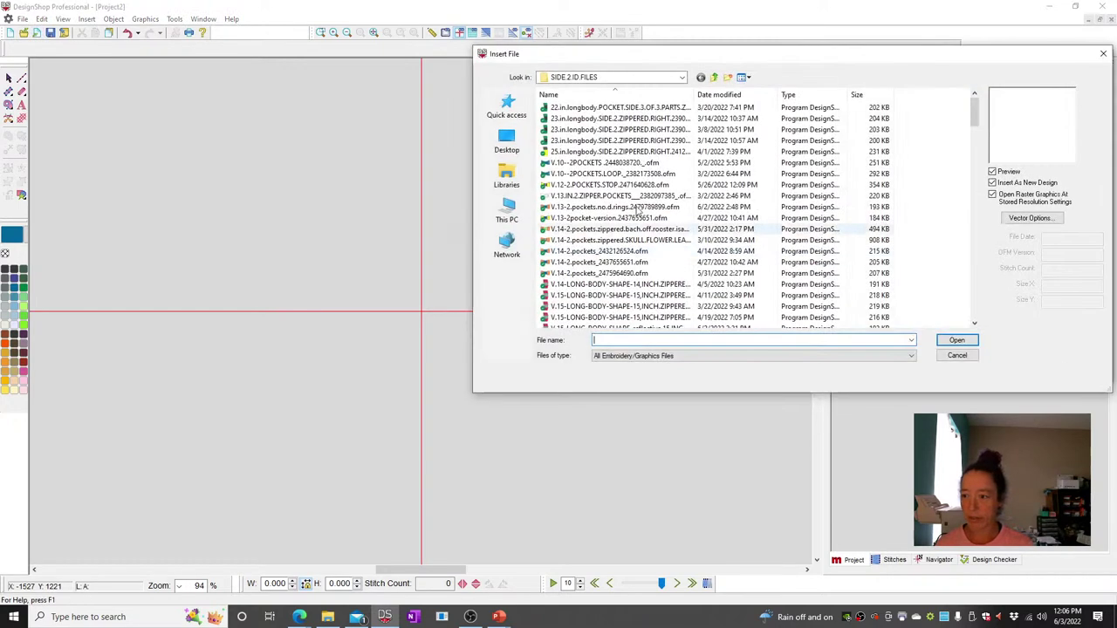
click(506, 107)
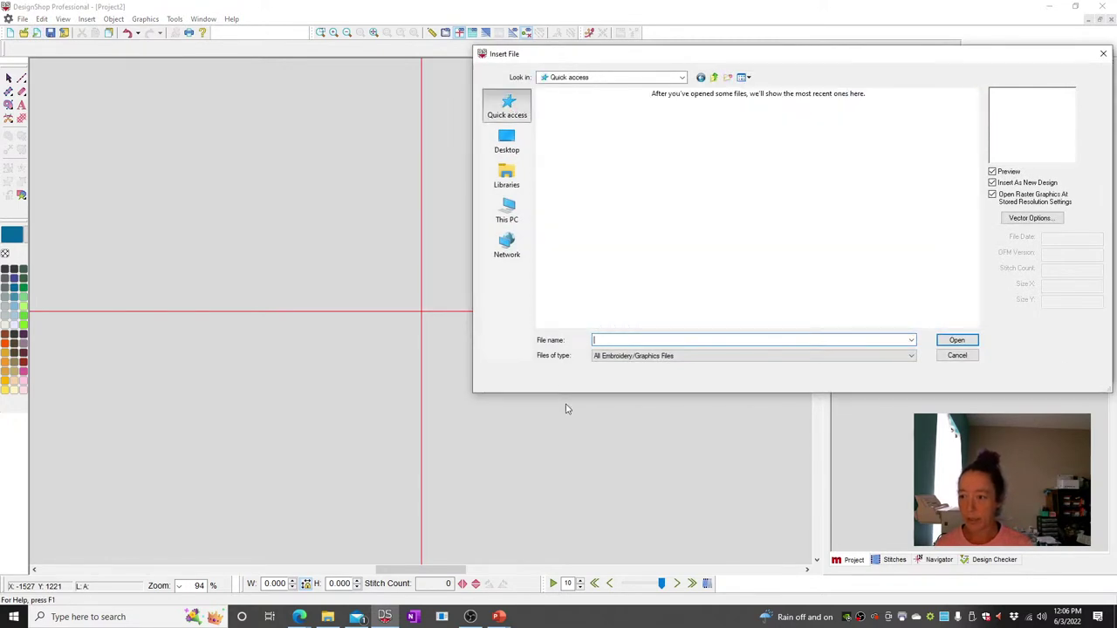
click(506, 212)
double_click(613, 225)
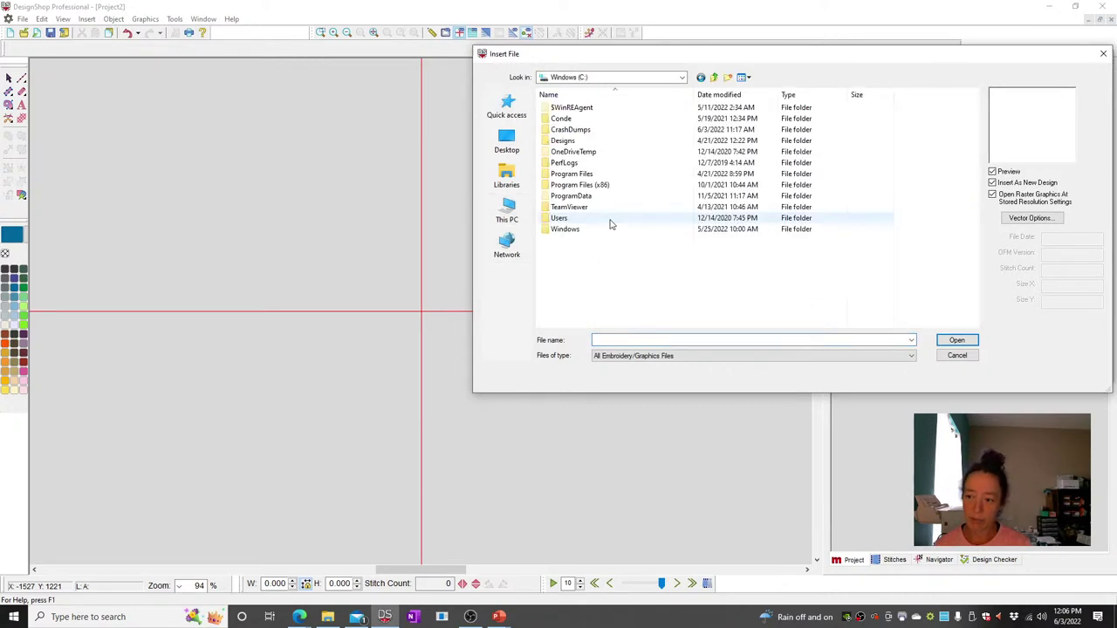
double_click(559, 140)
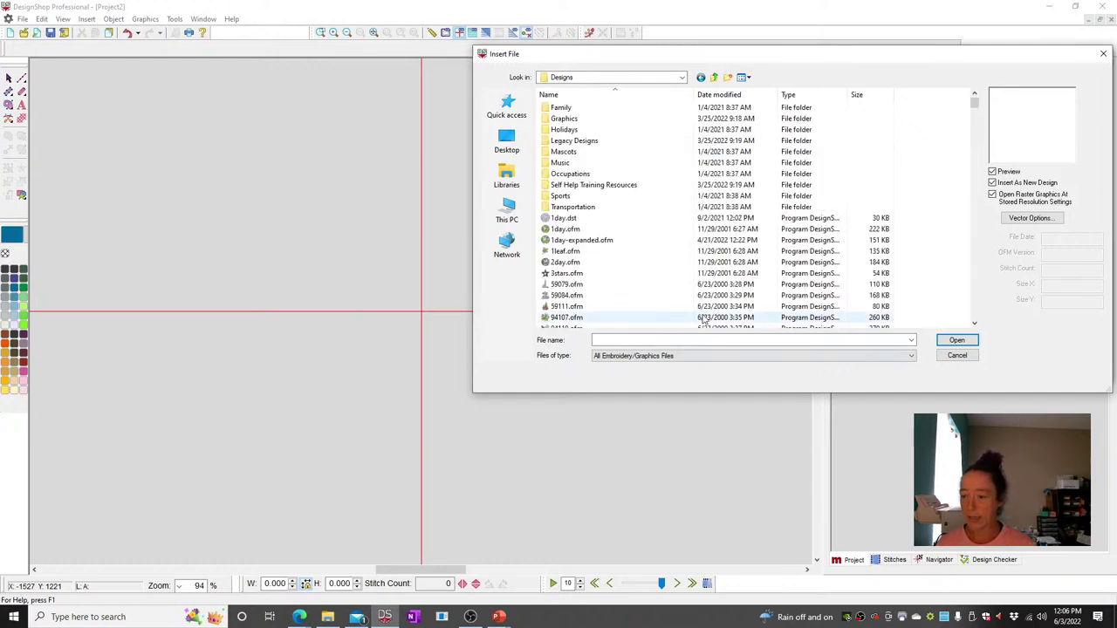
click(568, 229)
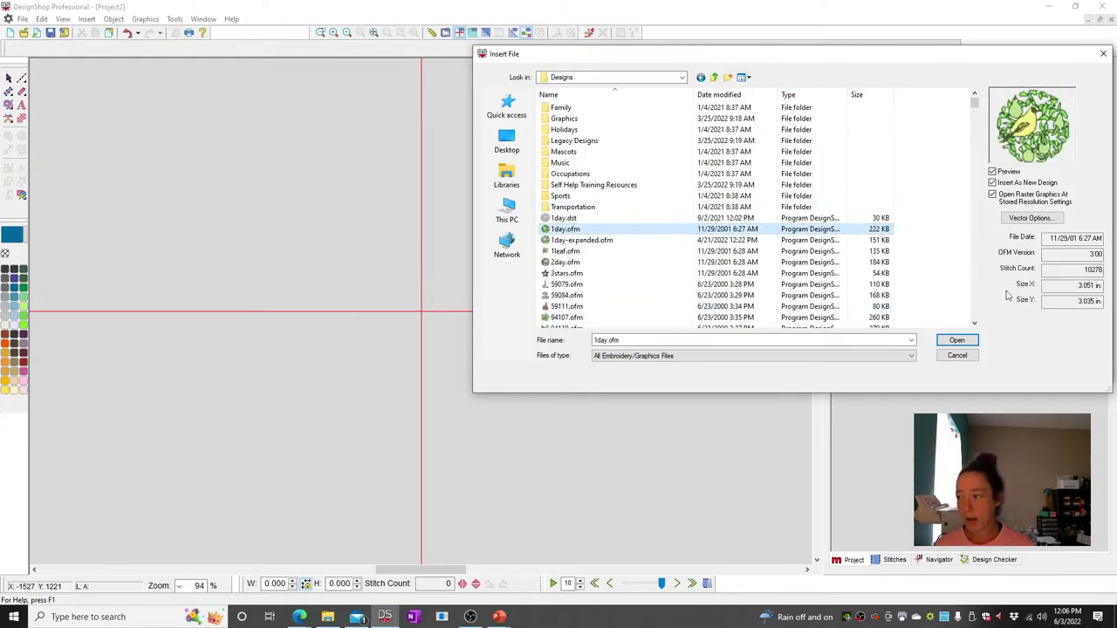
click(958, 340)
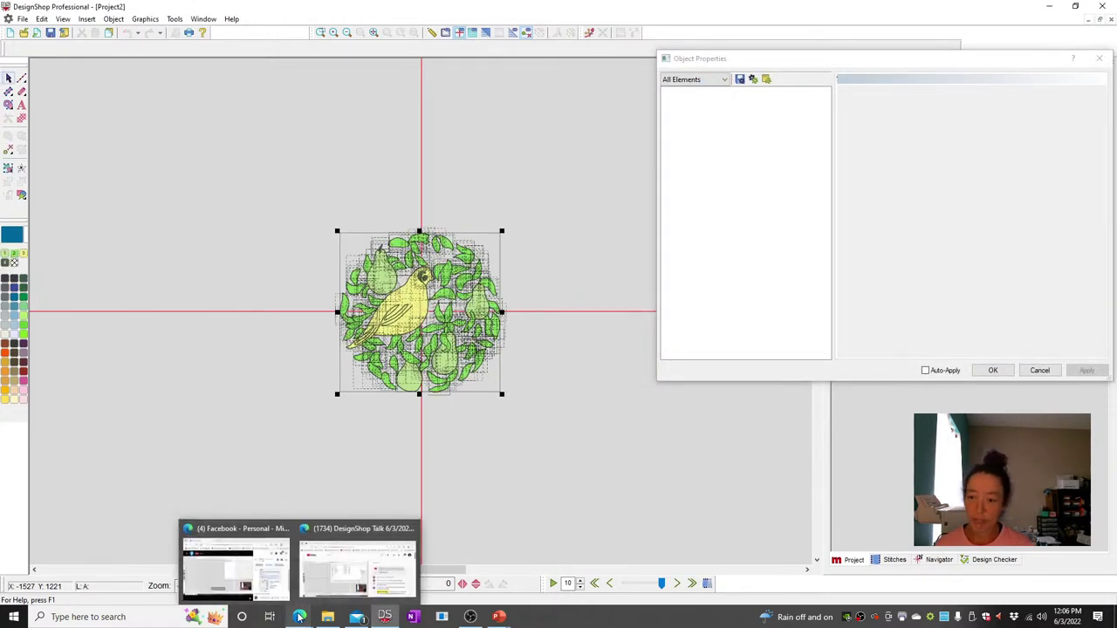
click(992, 370)
click(581, 225)
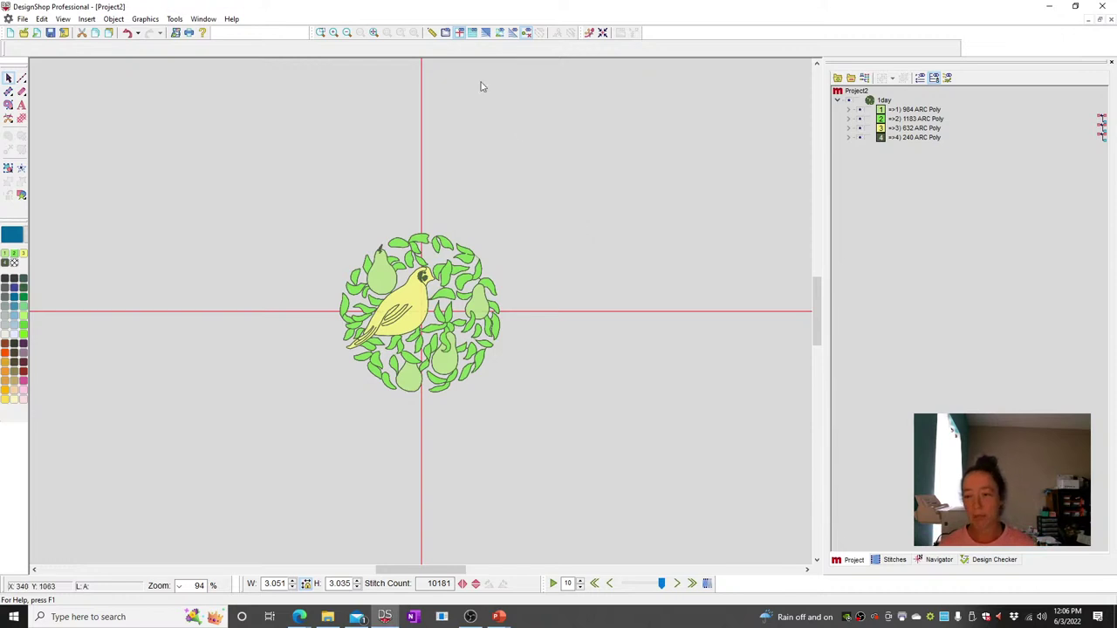
Draw a walk-stitch circle about 3.7 in. in diameter over the bird design using automatic circle input.
click(373, 32)
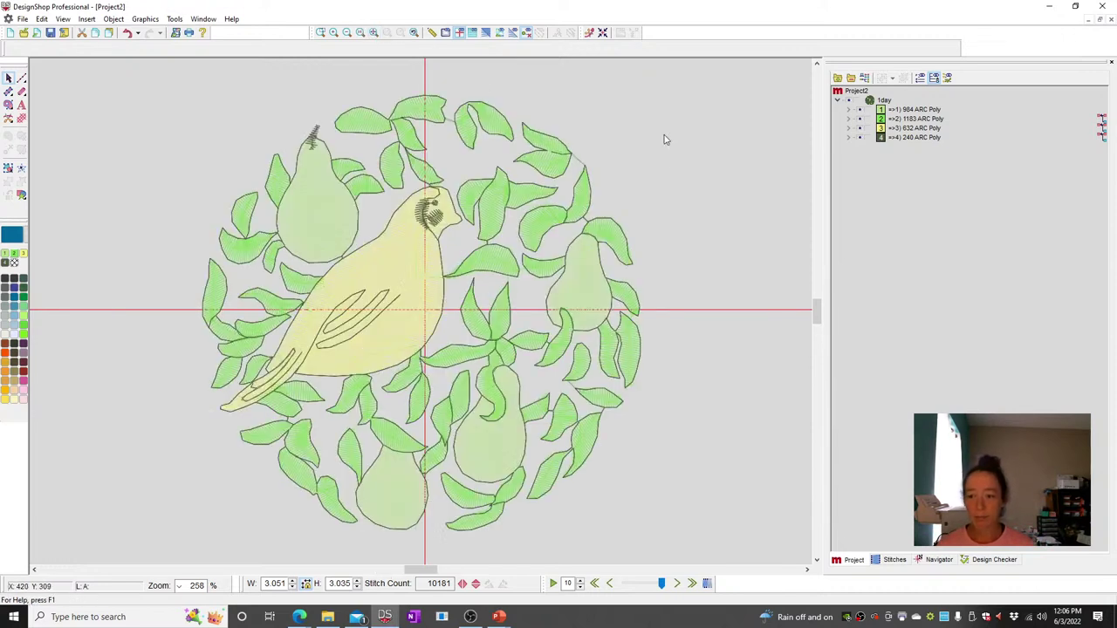
click(347, 32)
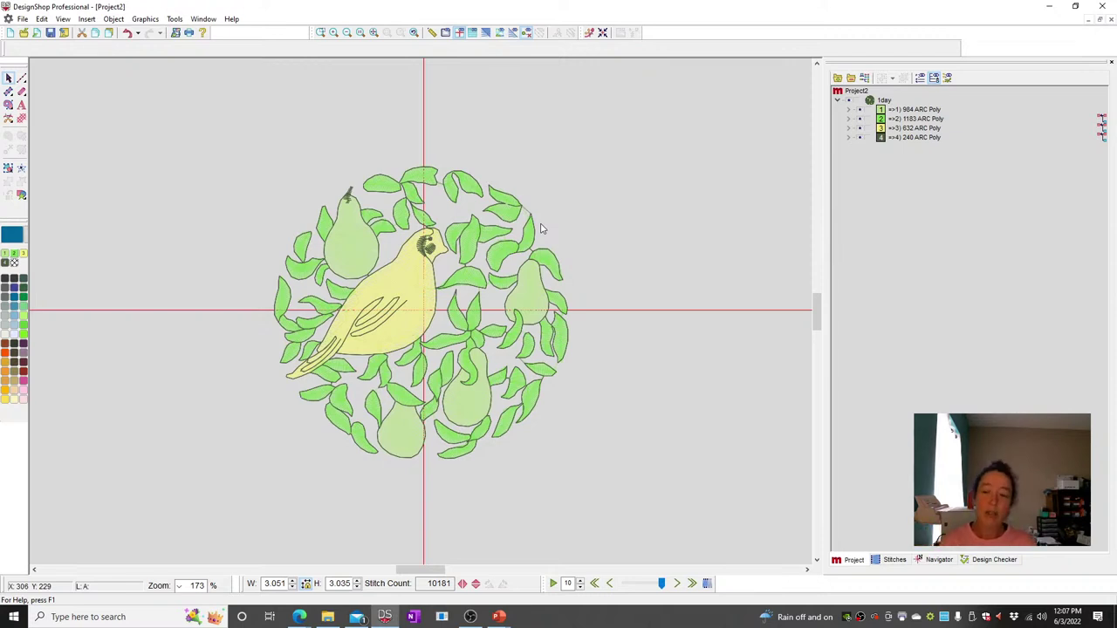
click(913, 109)
click(660, 157)
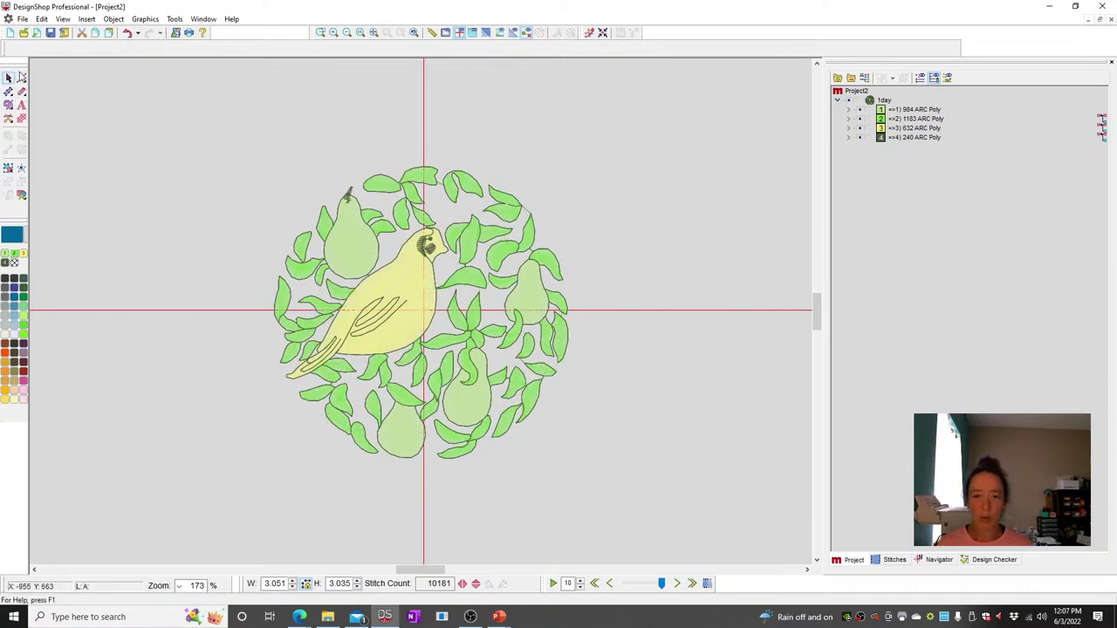
click(22, 78)
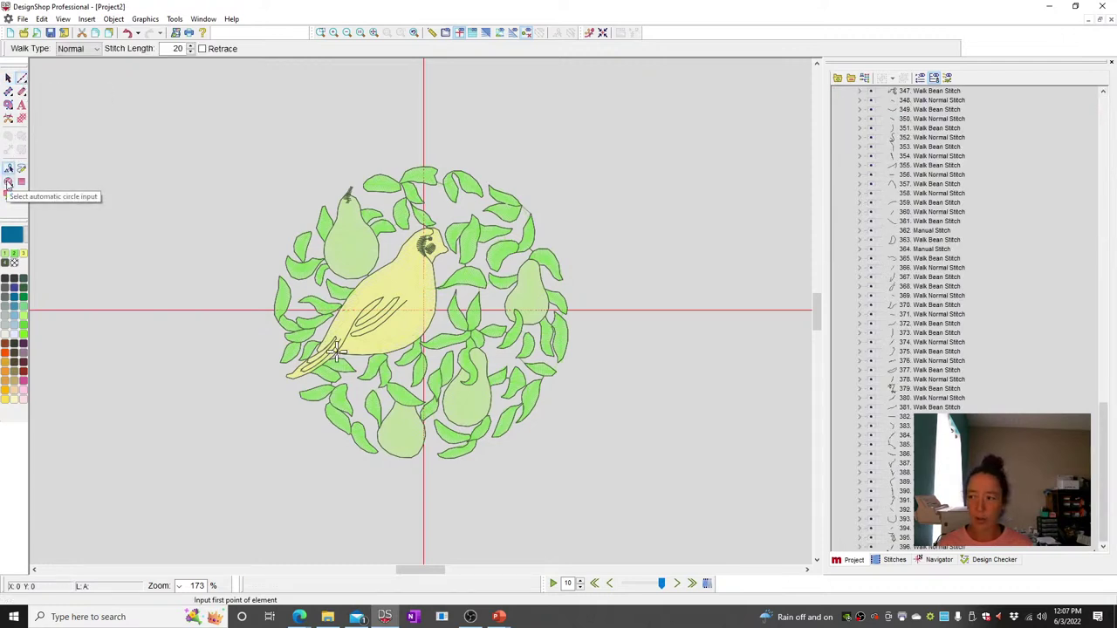
click(9, 182)
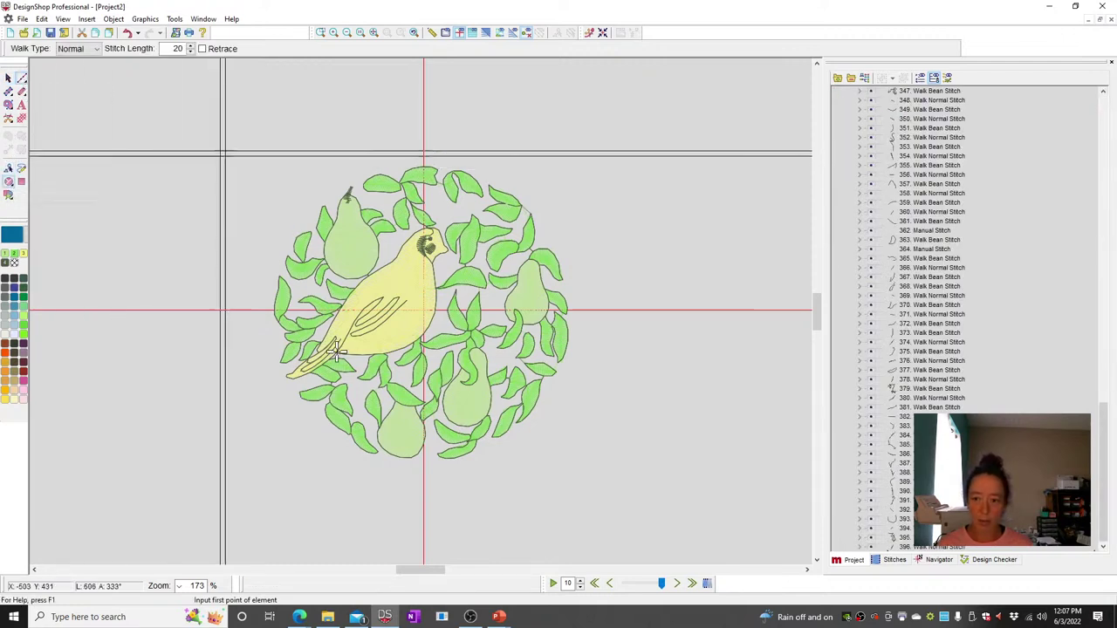
click(264, 153)
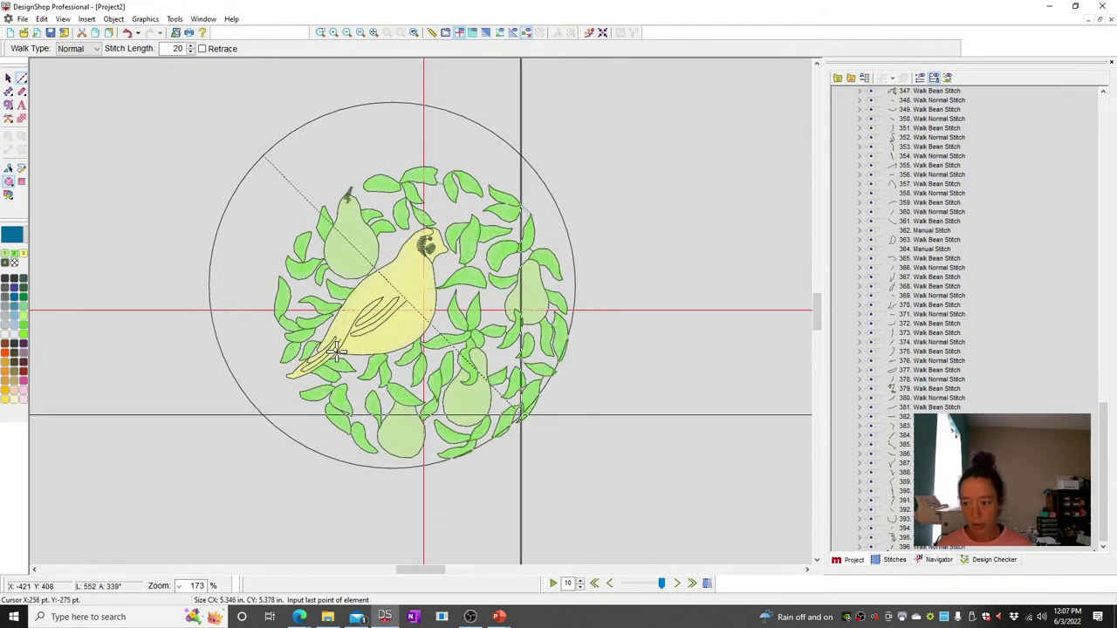
click(515, 410)
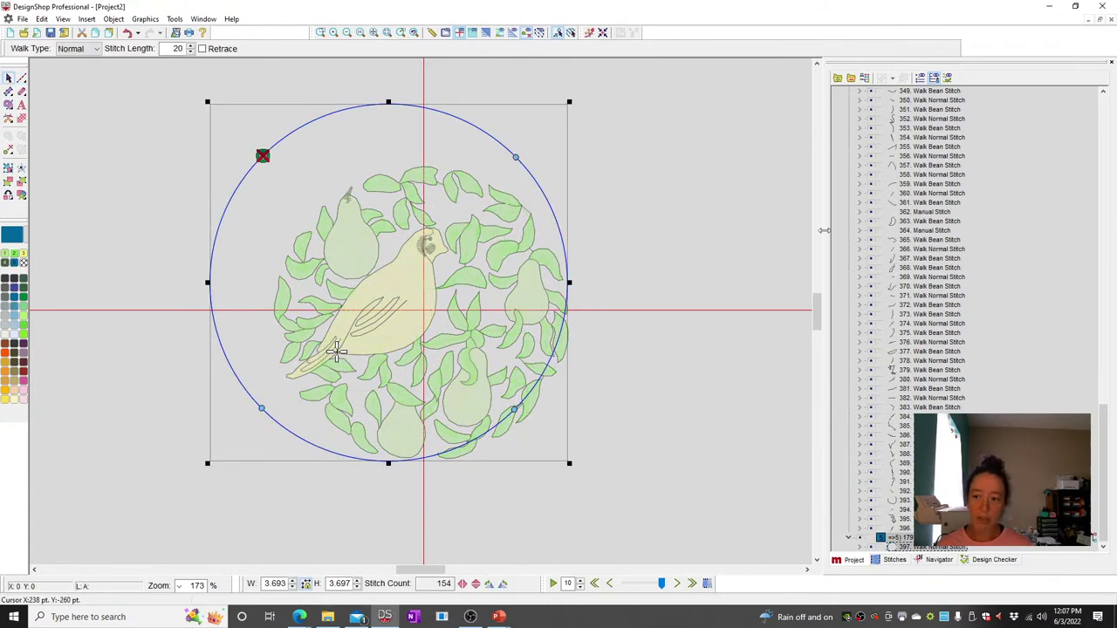
Move the circle so that it surrounds the bird design with roughly even spacing.
drag(308, 160, 349, 185)
drag(489, 234, 487, 234)
click(755, 405)
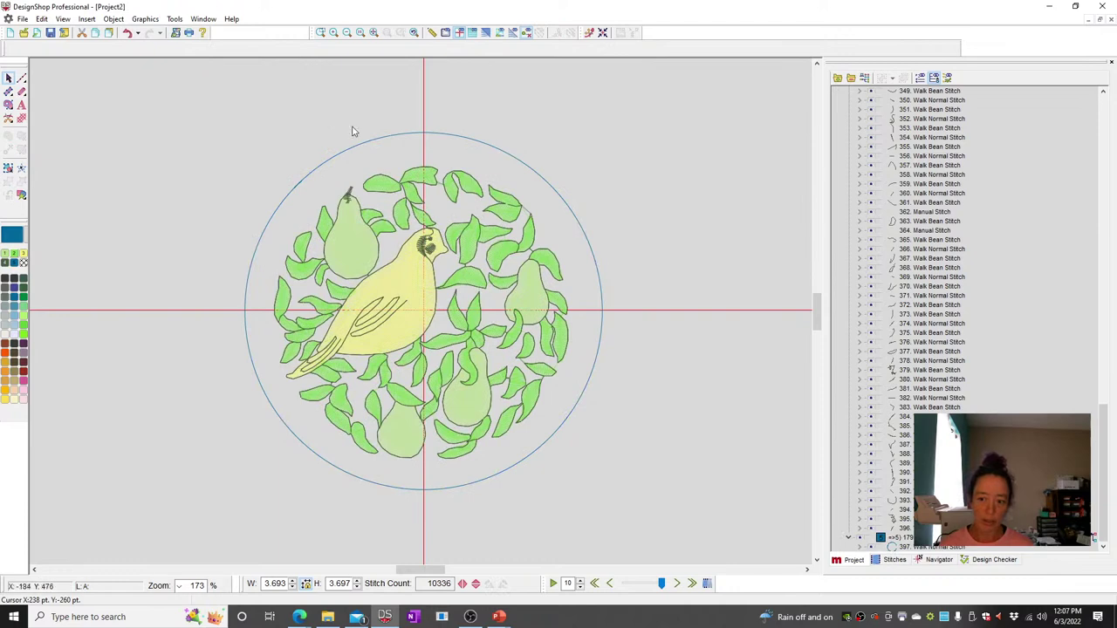
Group all elements in the bird design's four colors, leaving the blue circle out of the group.
drag(244, 93, 311, 160)
drag(460, 304, 576, 513)
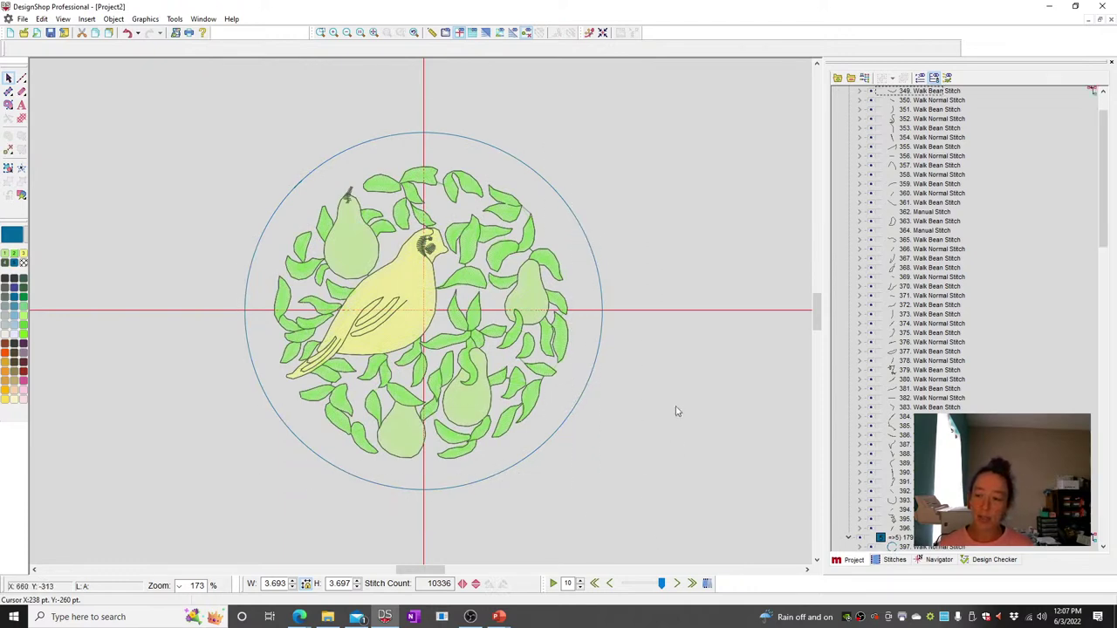
click(847, 76)
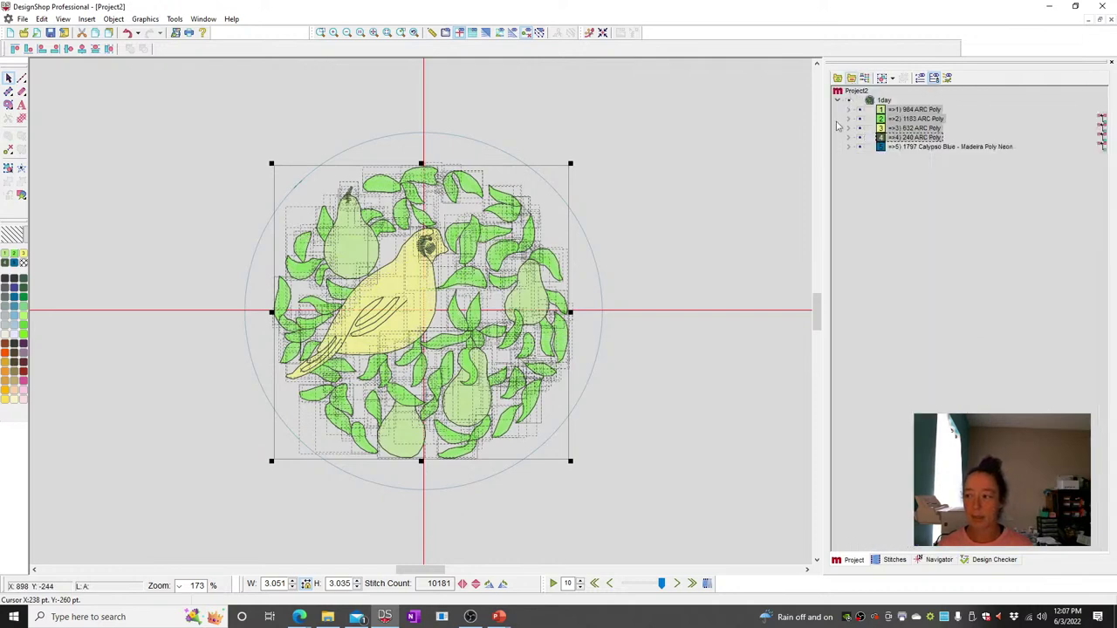
click(847, 146)
click(898, 112)
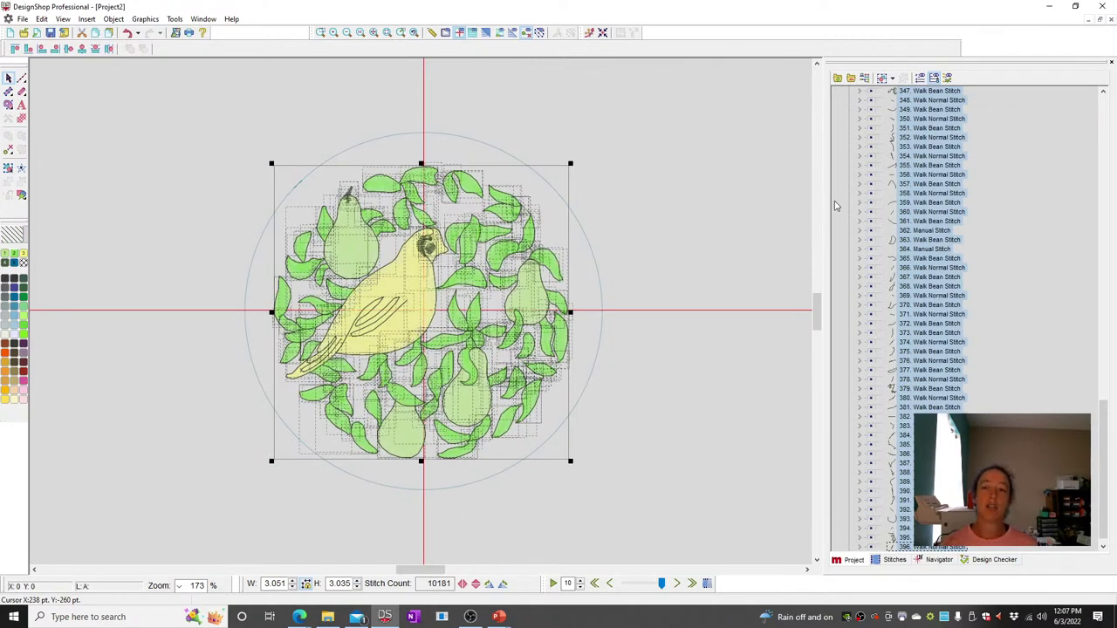
click(882, 78)
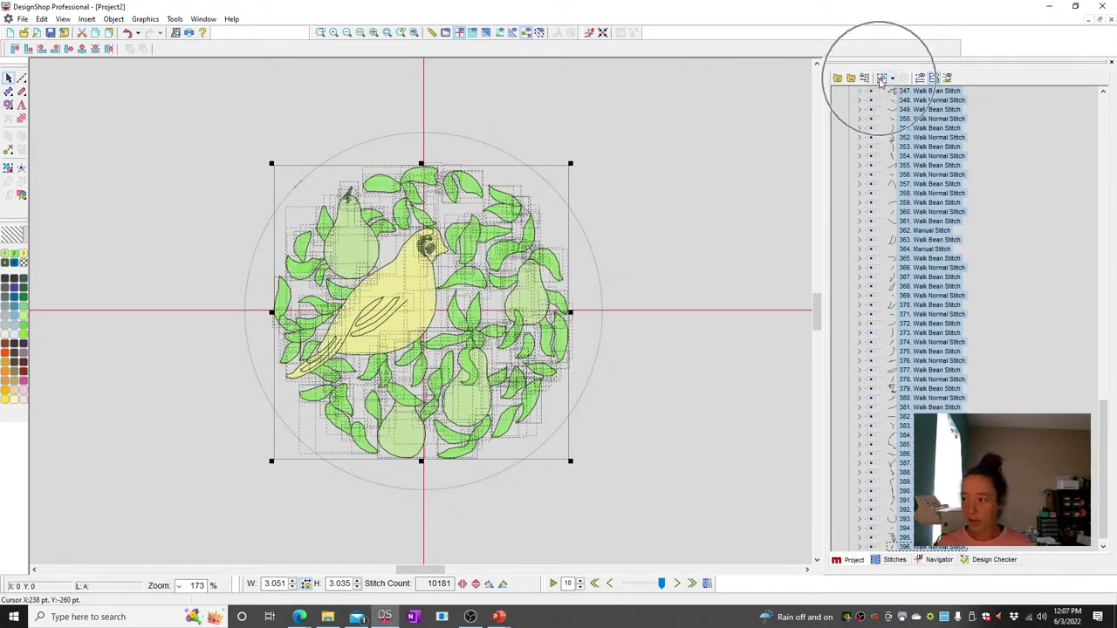
click(718, 204)
click(856, 92)
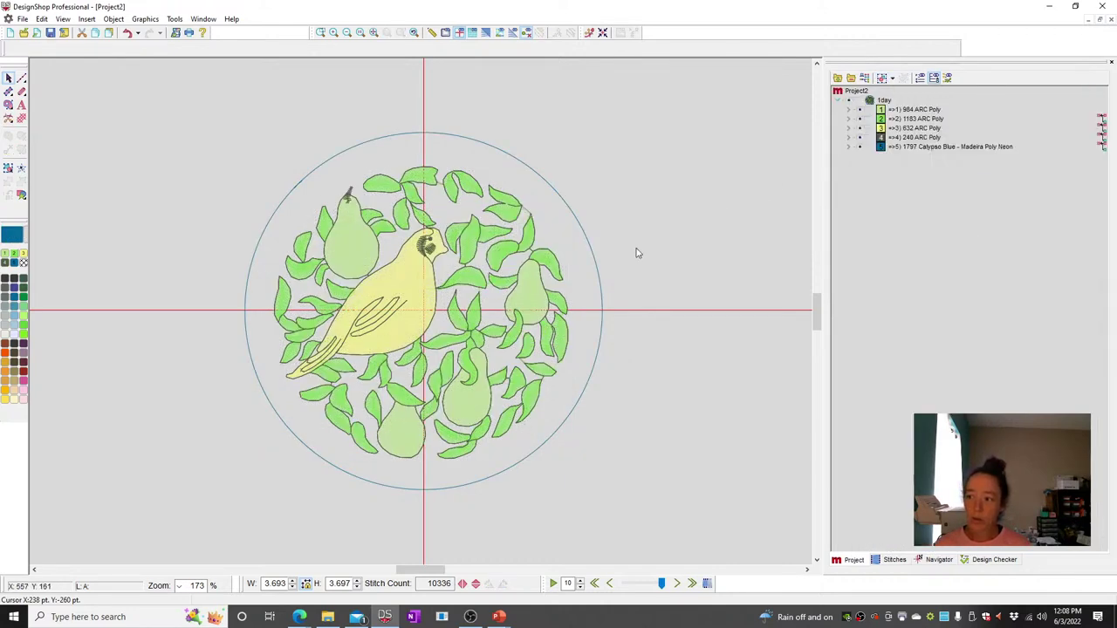
Select the grouped bird design together with the circle and center them on each other vertically and horizontally.
click(465, 316)
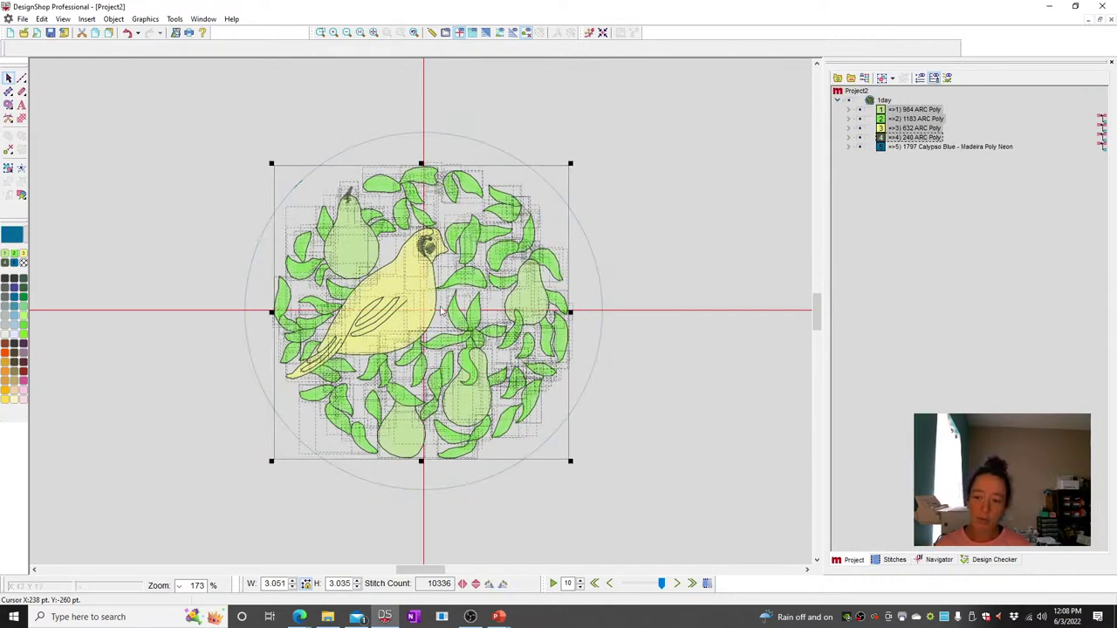
click(594, 205)
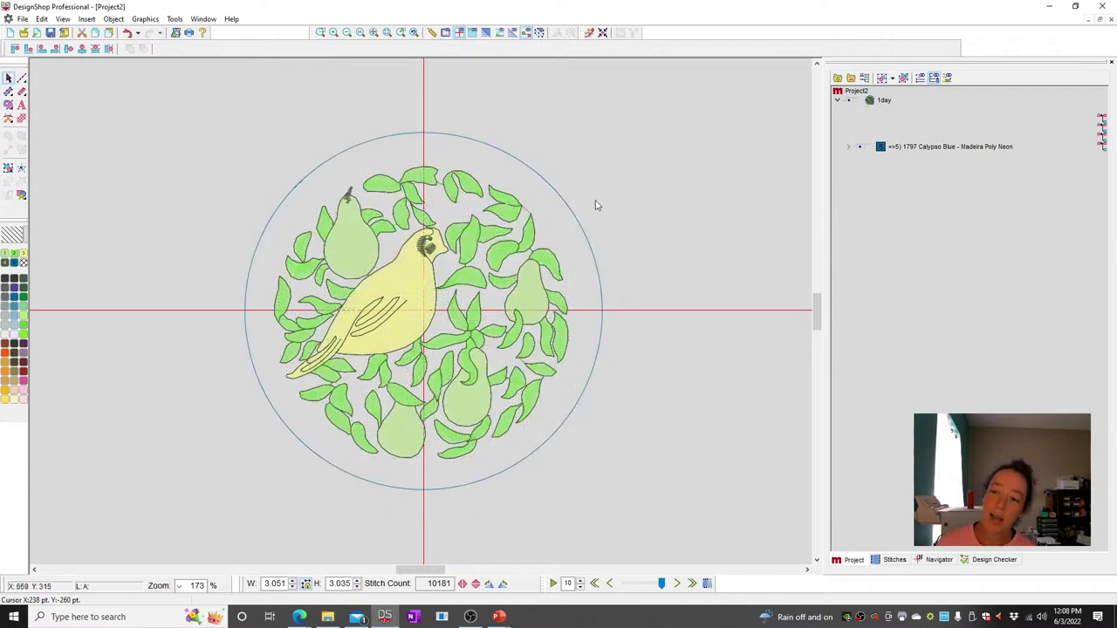
click(497, 231)
click(473, 144)
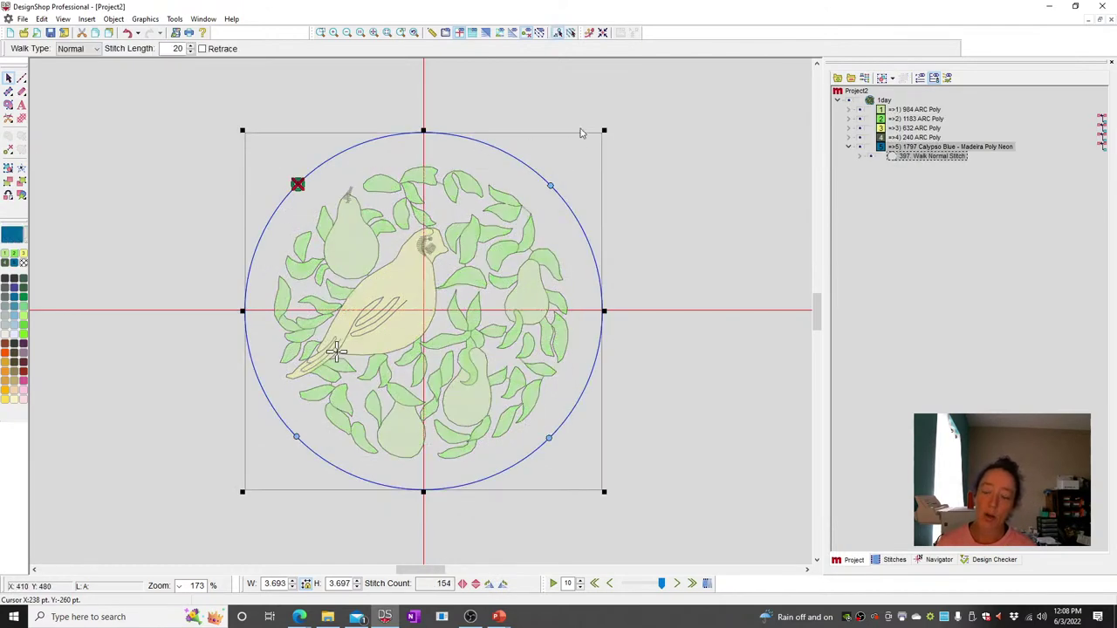
click(245, 431)
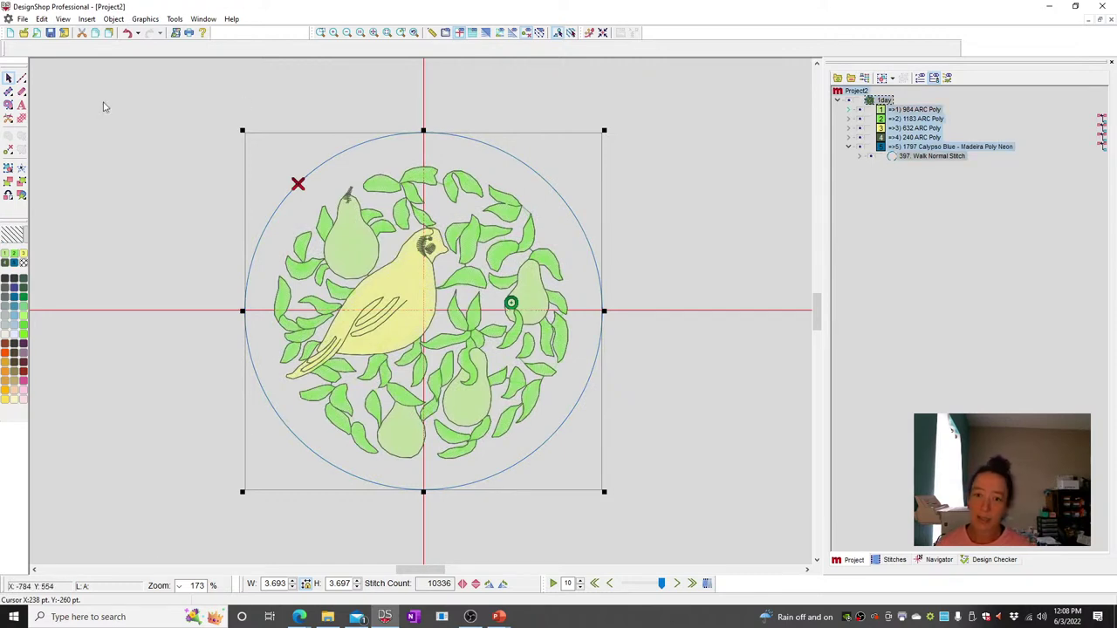
click(737, 193)
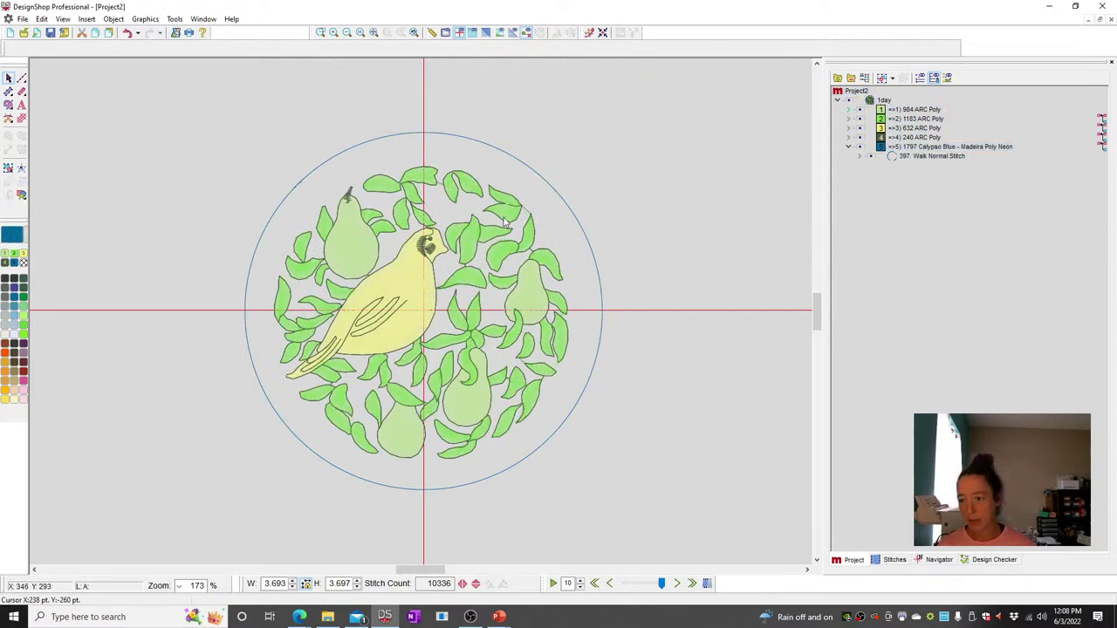
click(395, 266)
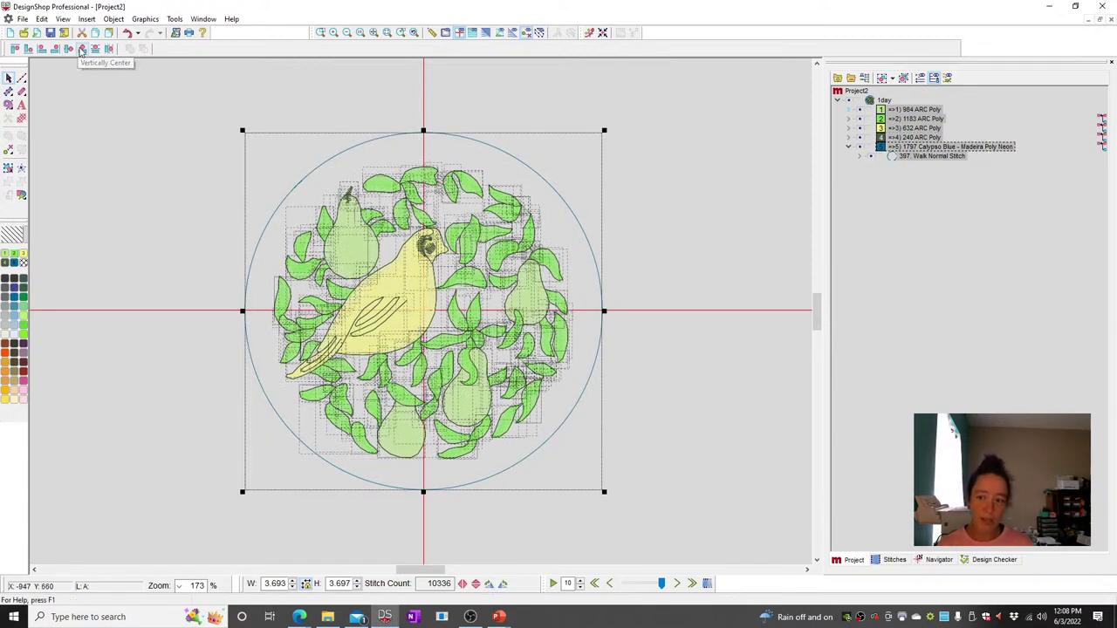
click(80, 49)
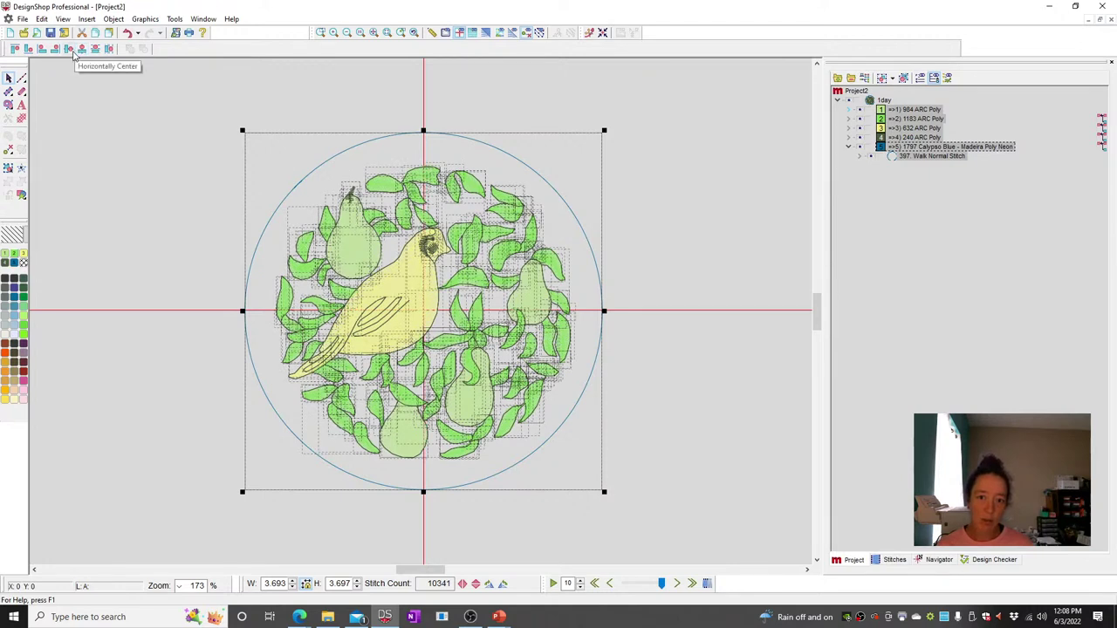
click(69, 49)
click(681, 204)
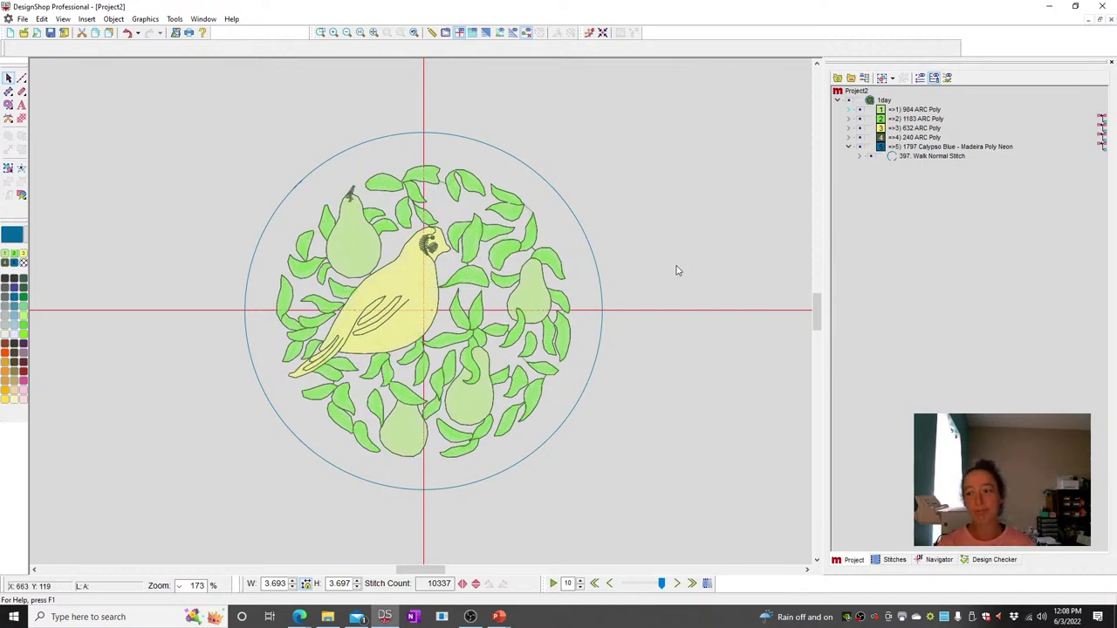
Move the blue circle to the start of the stitch order, before the bird design's colors.
click(582, 225)
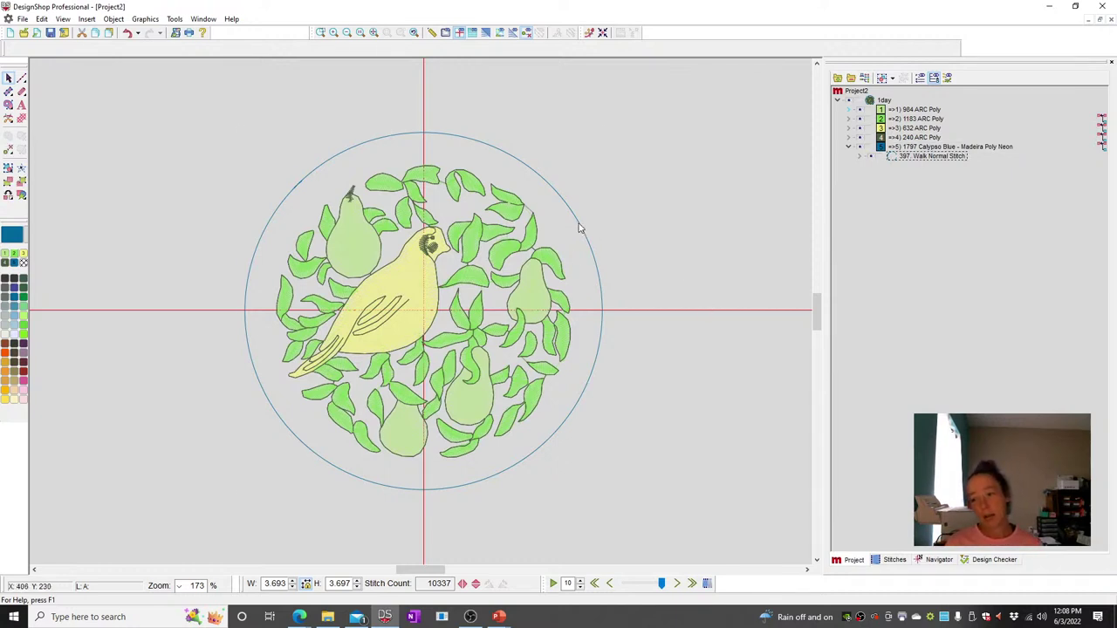
drag(894, 157, 881, 97)
right_click(882, 102)
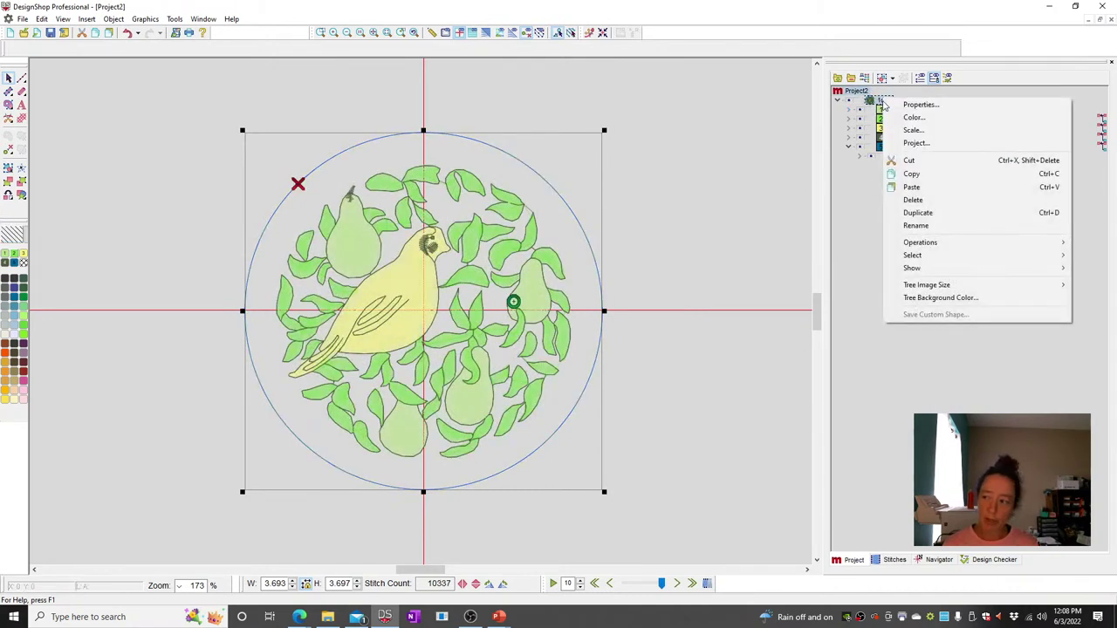
key(Escape)
drag(899, 155, 899, 101)
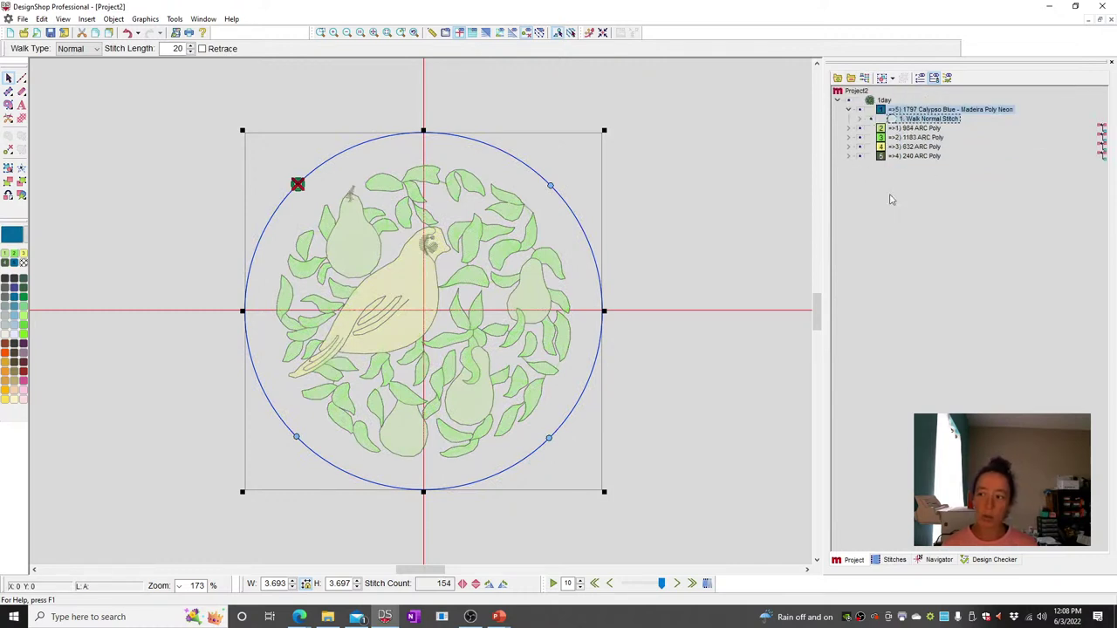
Duplicate the circle and recolor the copy to 1978 Fluorescent - Madeira Poly Neon.
click(548, 199)
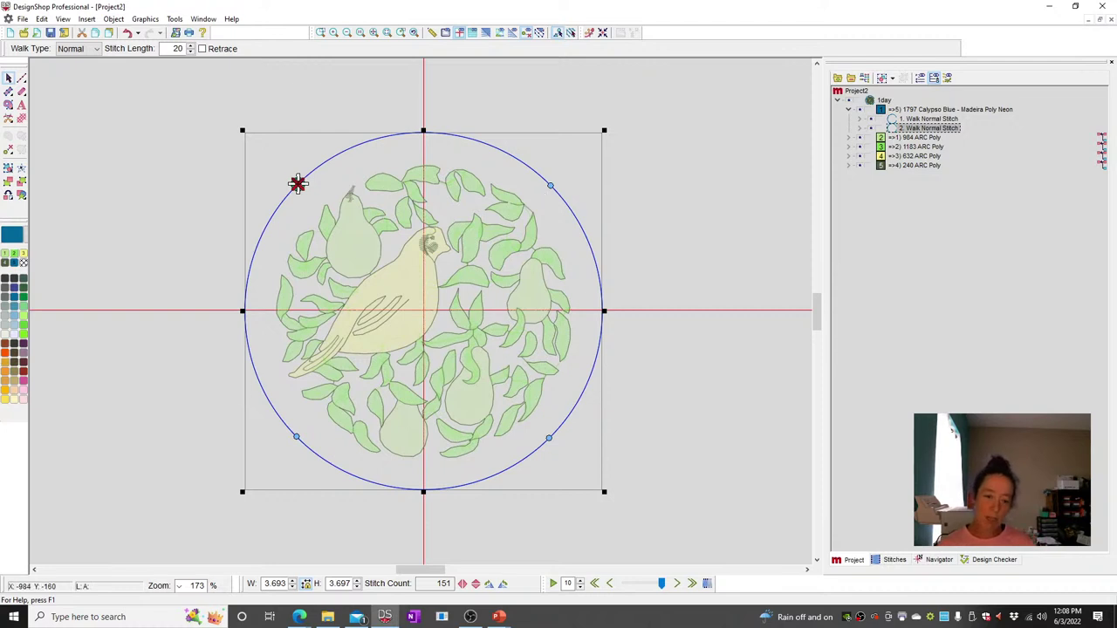
click(6, 354)
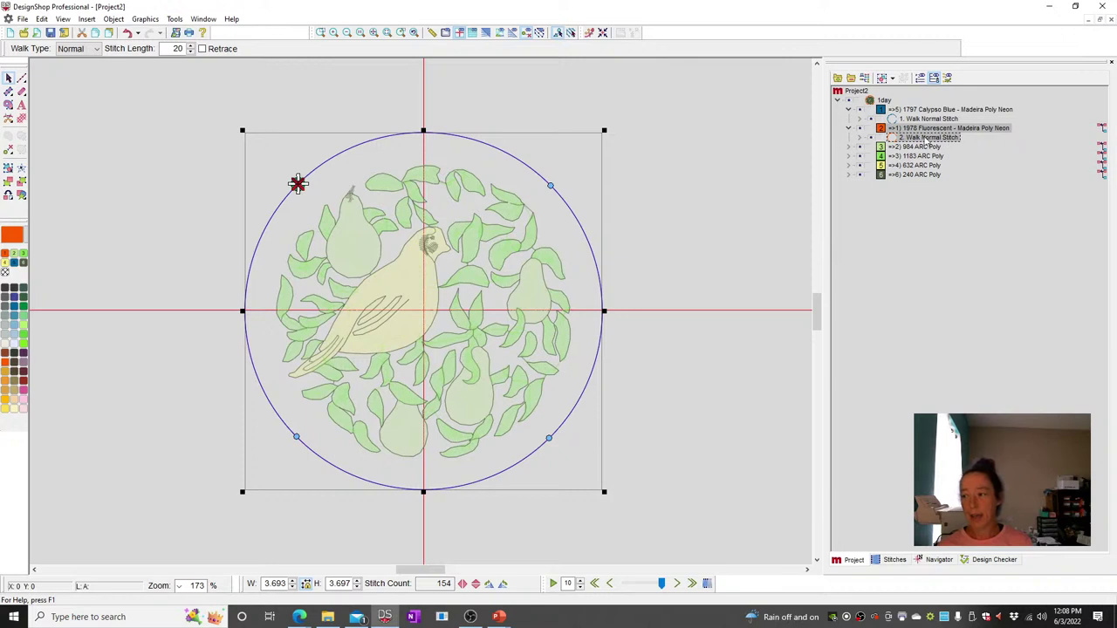
Change the orange circle's walk type to Bean and duplicate that circle.
click(73, 49)
click(70, 72)
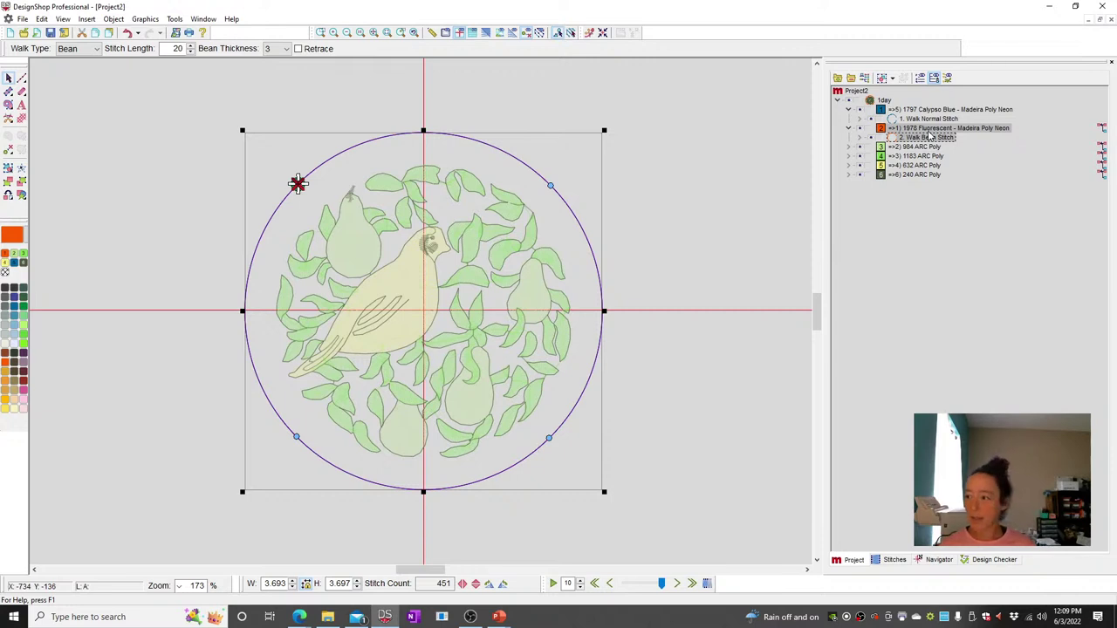
key(Return)
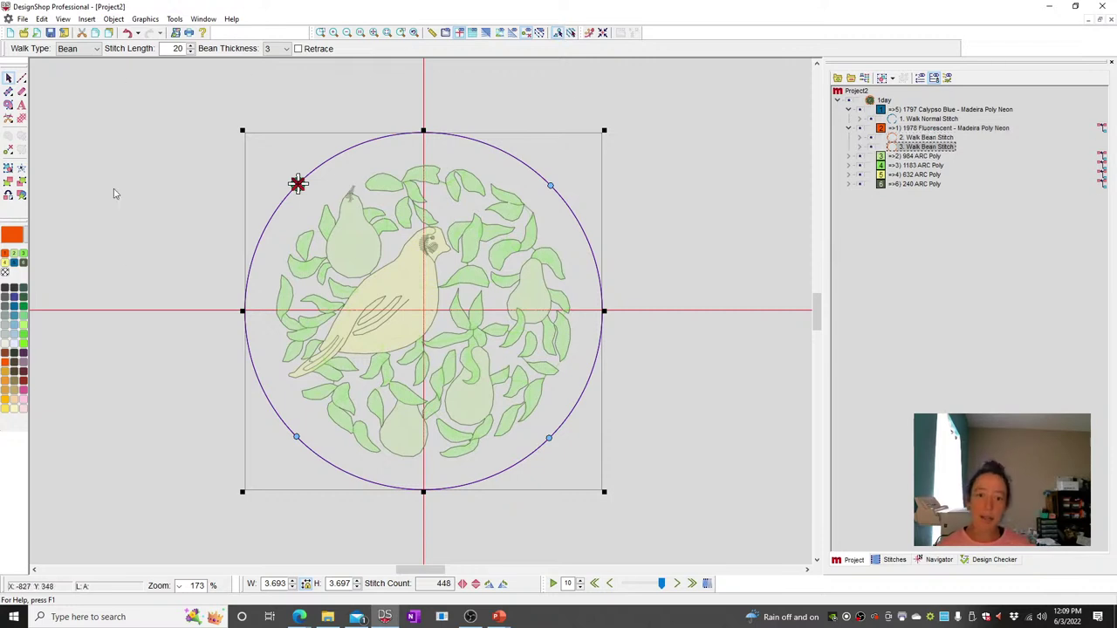
Recolor the third circle to 1797 Calypso Blue - Madeira Poly Neon and replace its element type with Single Line Center.
click(14, 310)
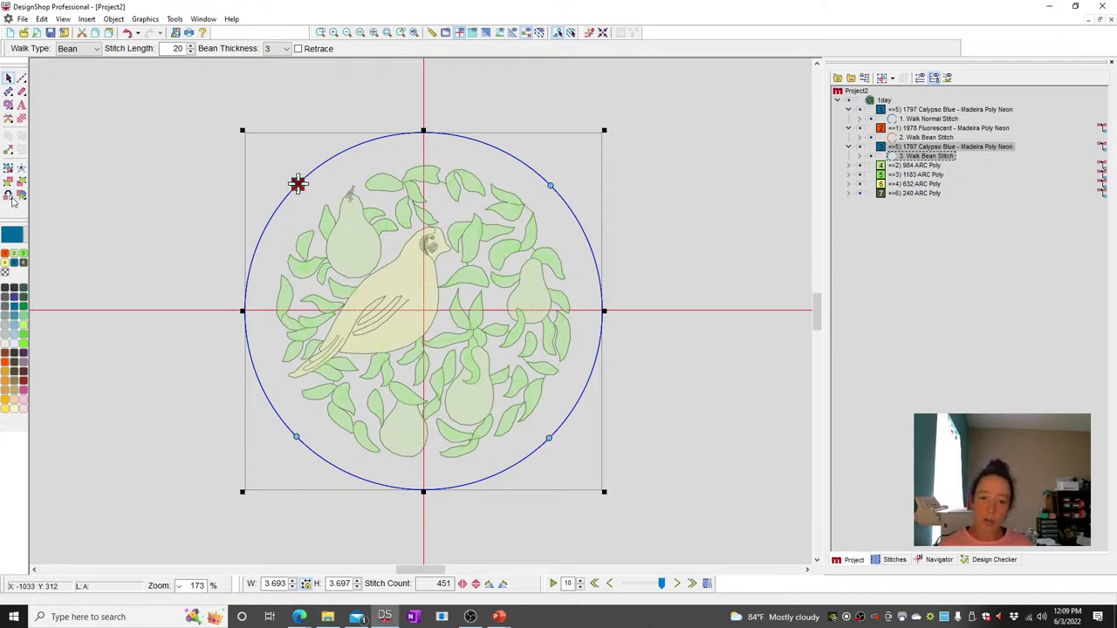
click(13, 196)
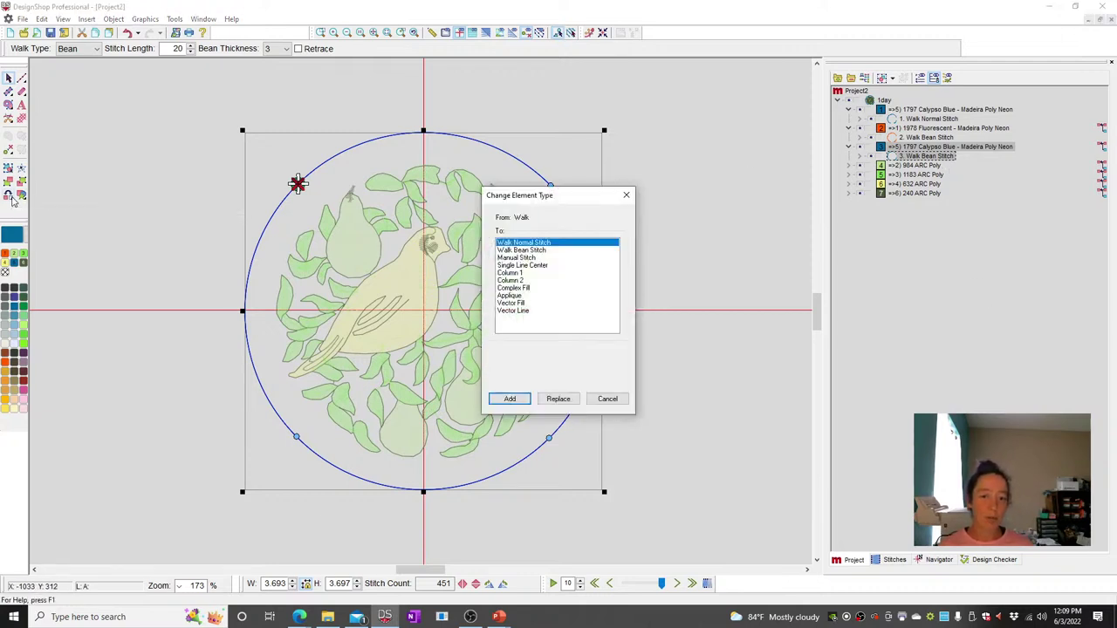
click(523, 265)
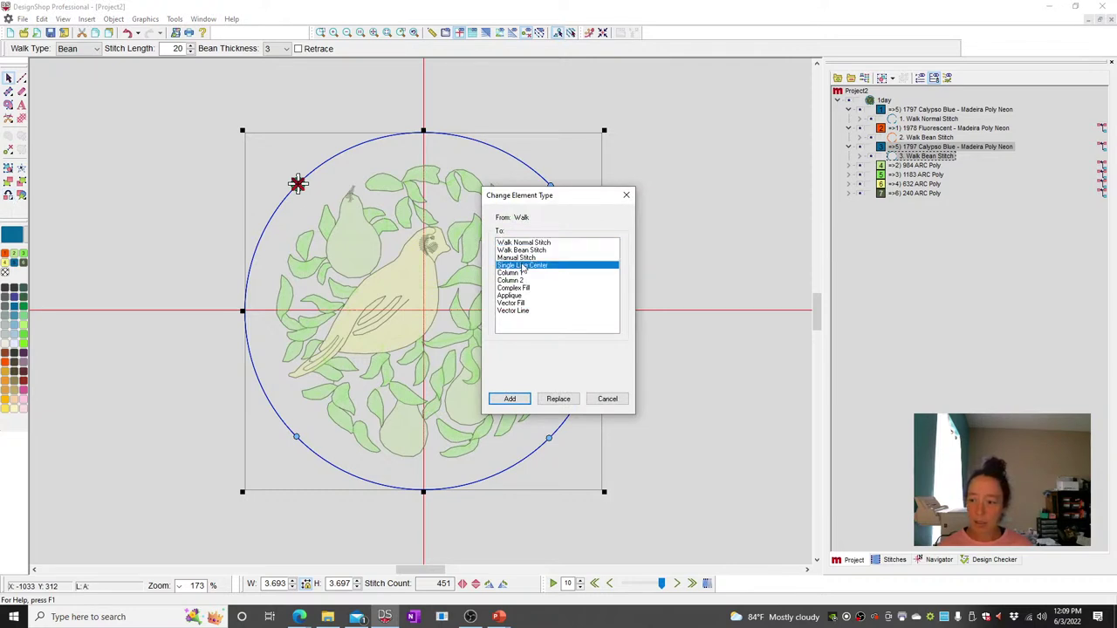
click(556, 399)
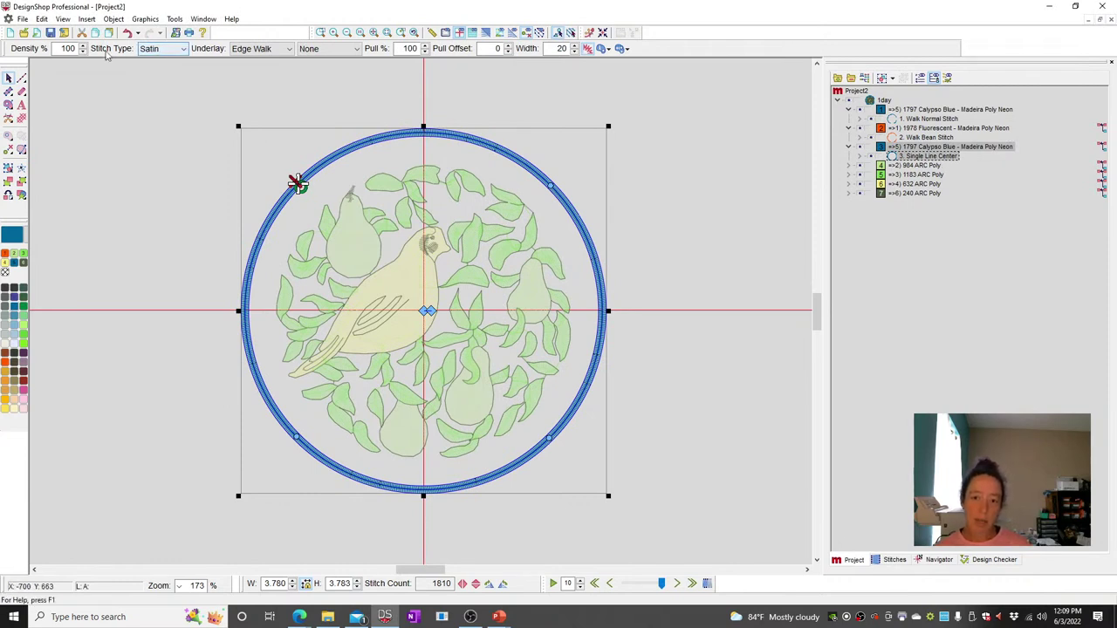
Set the third circle's stitch type to Tackle and its width to 30.
click(173, 51)
click(157, 119)
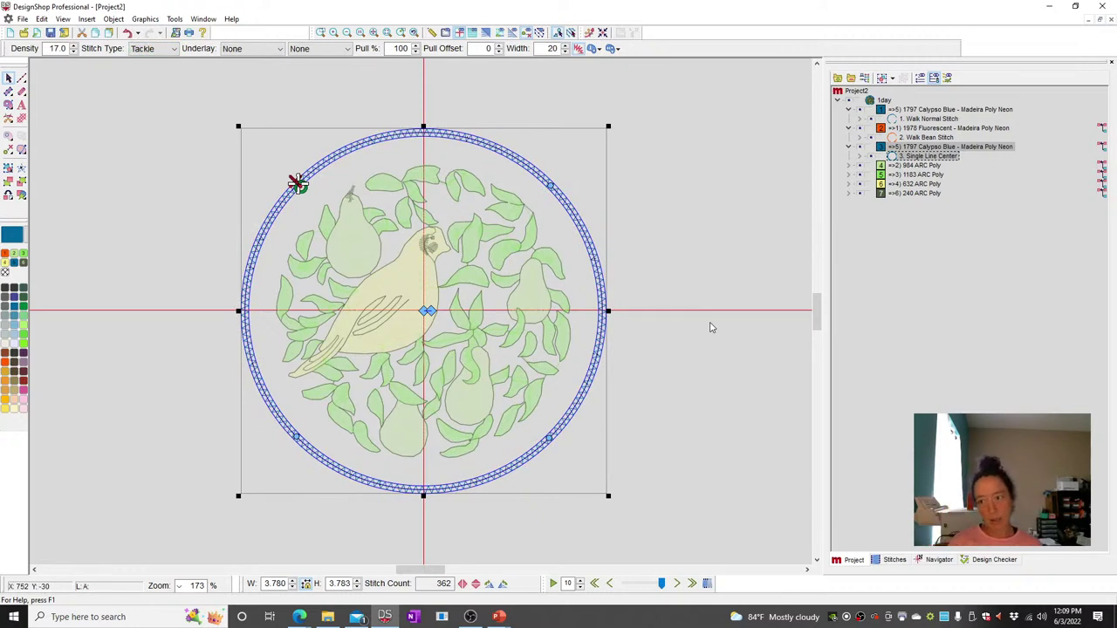
double_click(544, 48)
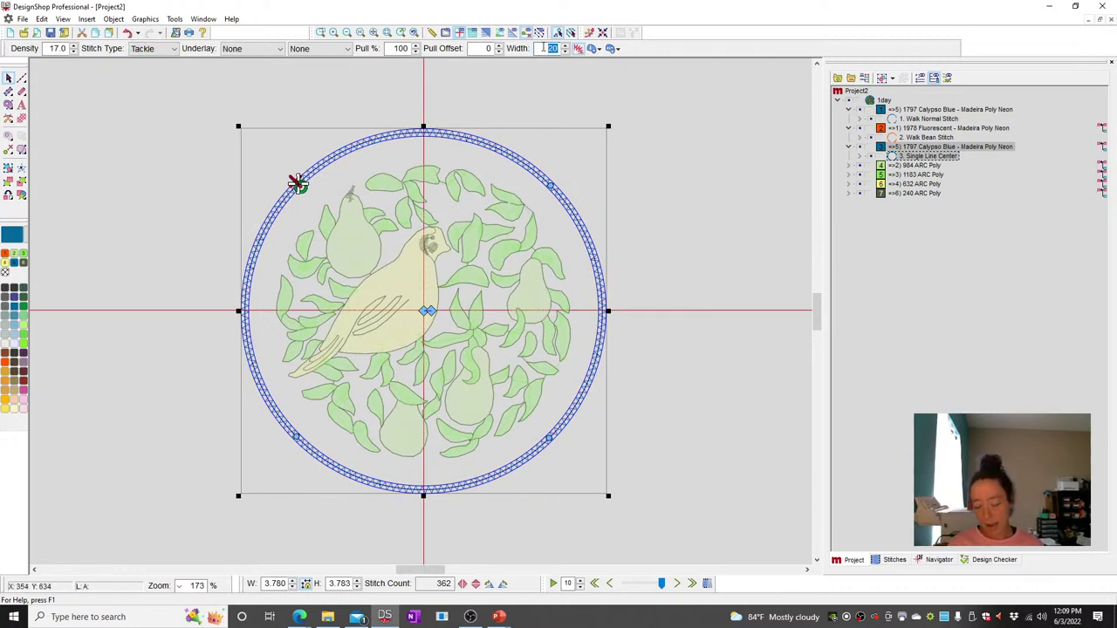
text(30)
key(Return)
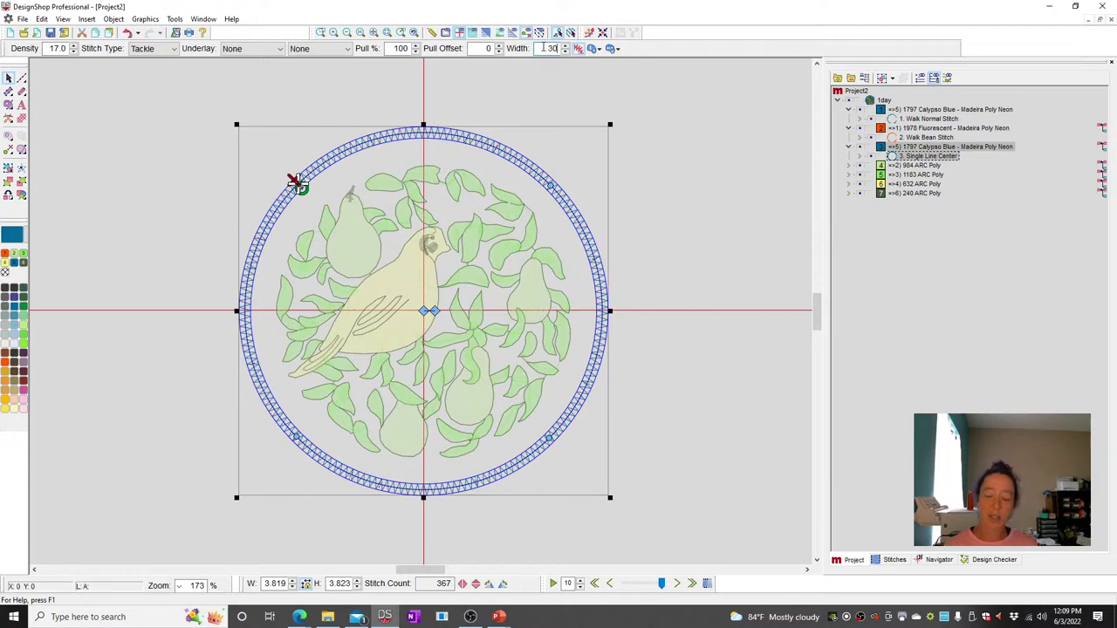
Change the third circle's stitch type to Satin and turn off Auto-Density, applying a density of 20.0 pt.
click(152, 49)
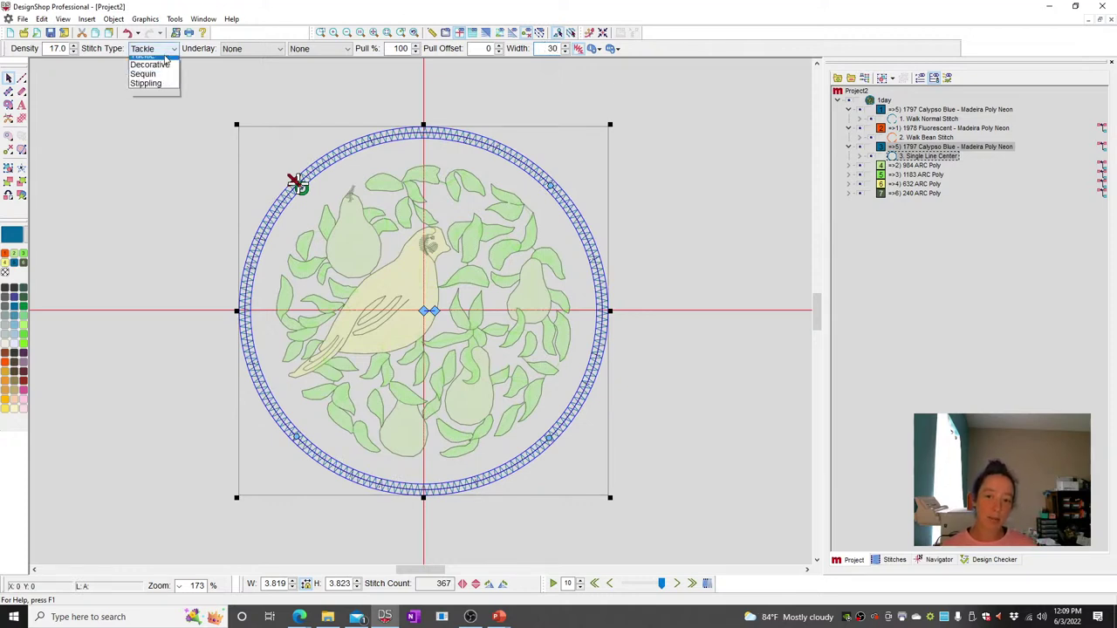
click(154, 67)
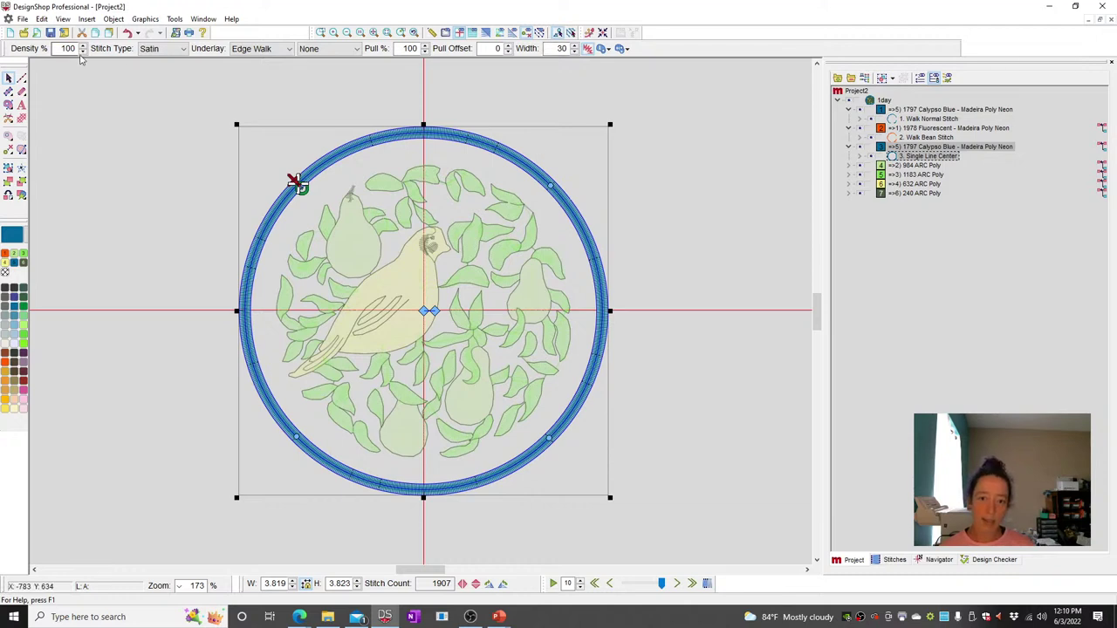
double_click(917, 162)
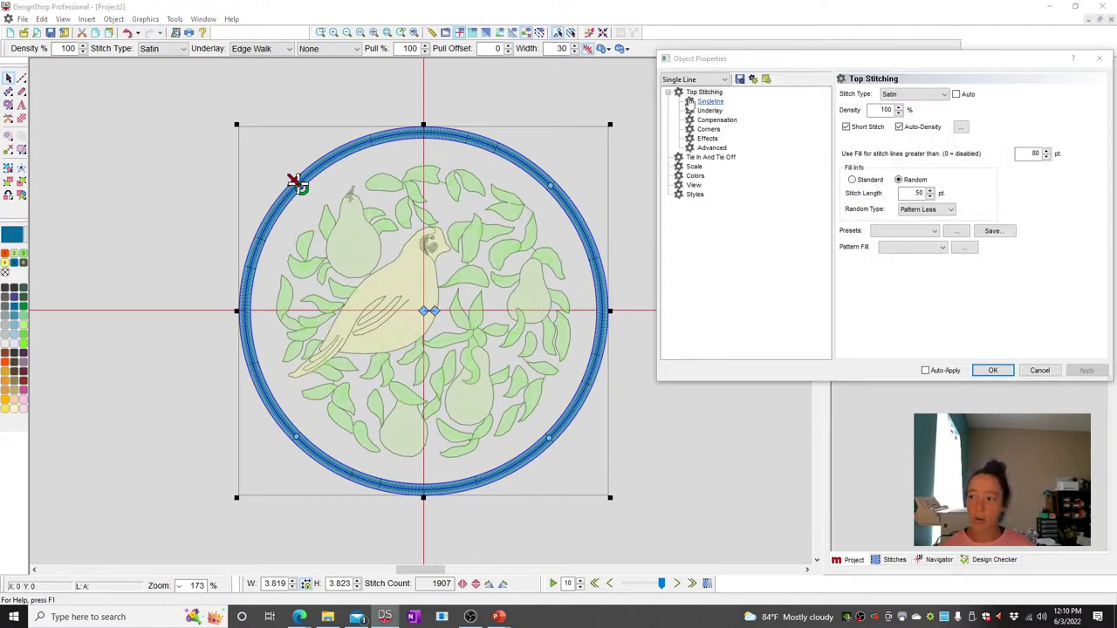
click(899, 127)
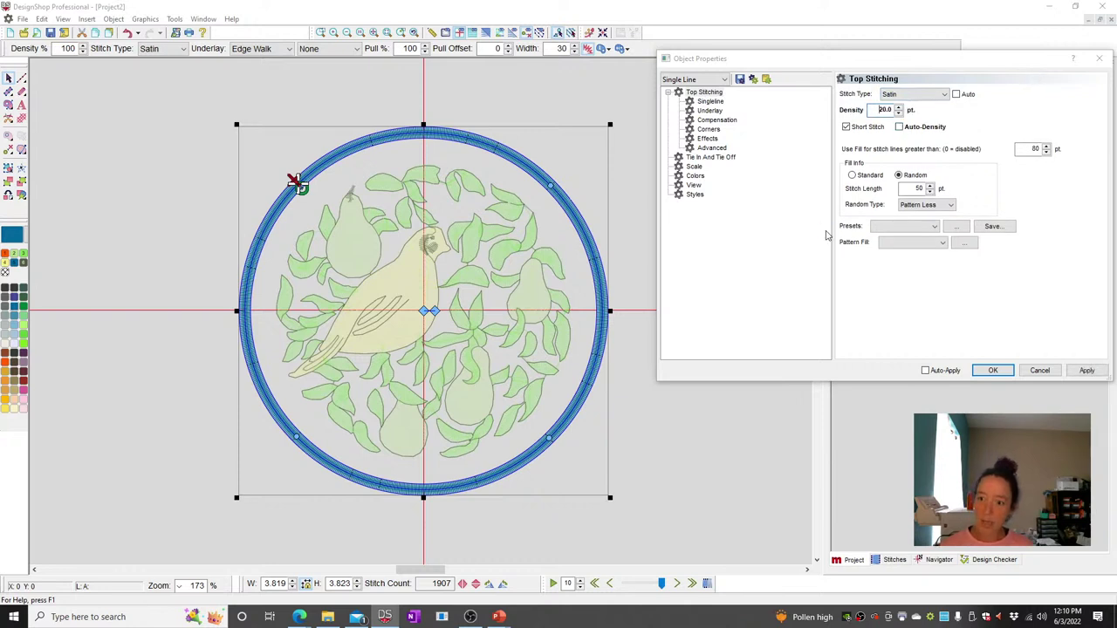
key(Return)
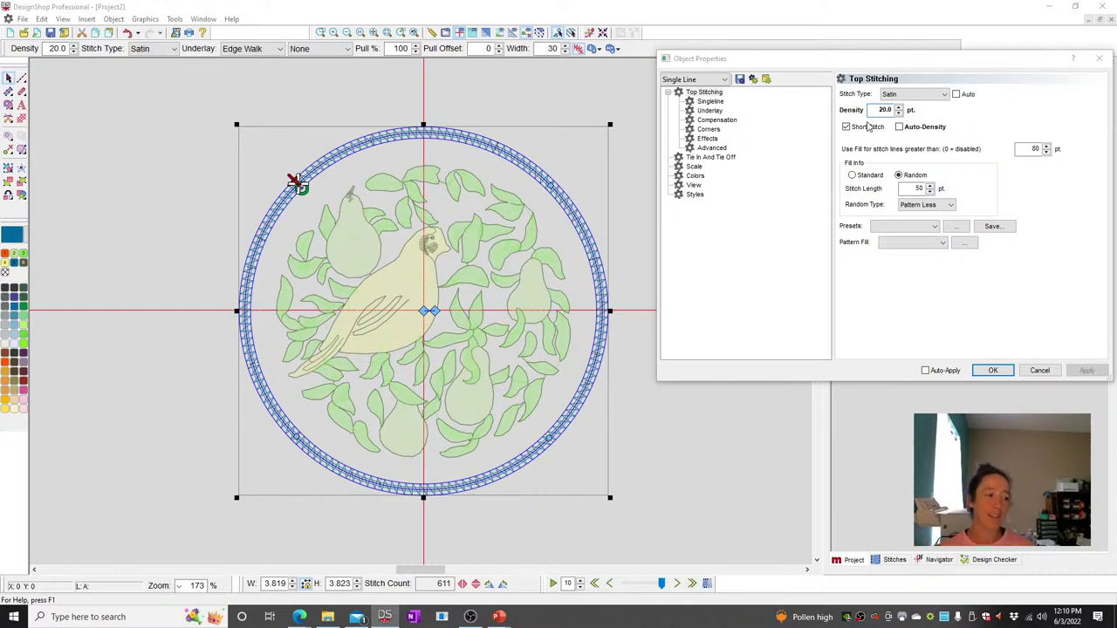
click(369, 117)
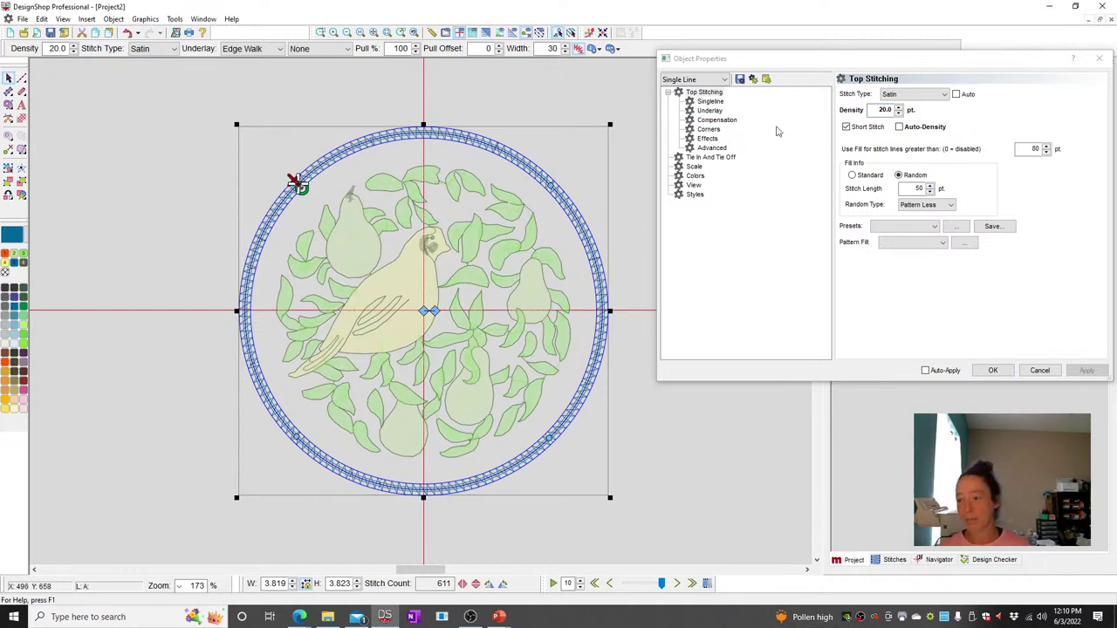
click(992, 370)
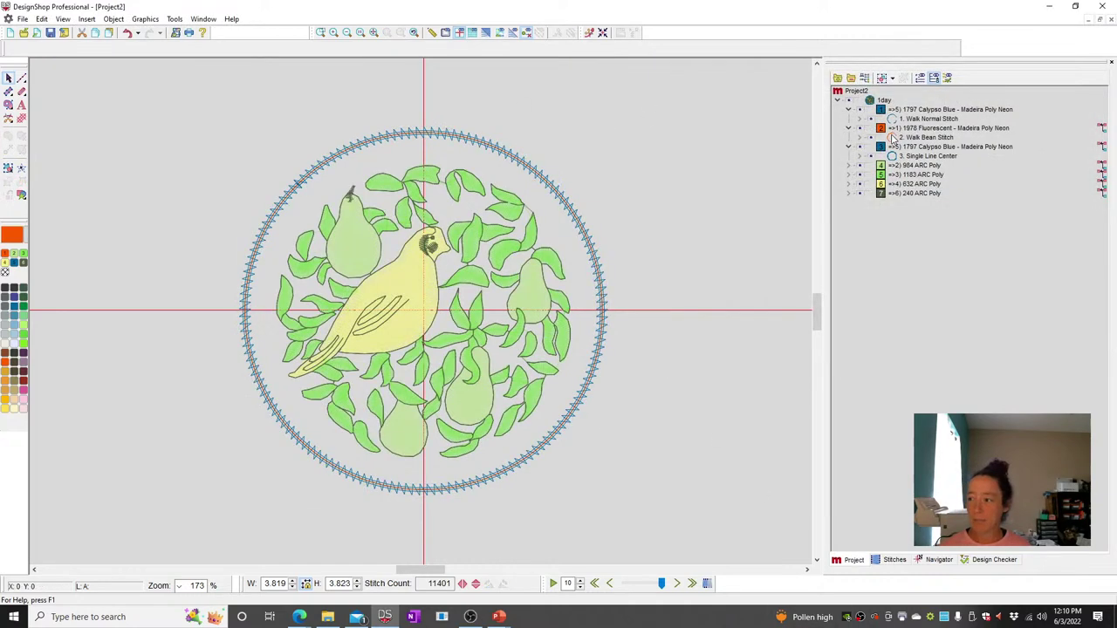
click(906, 138)
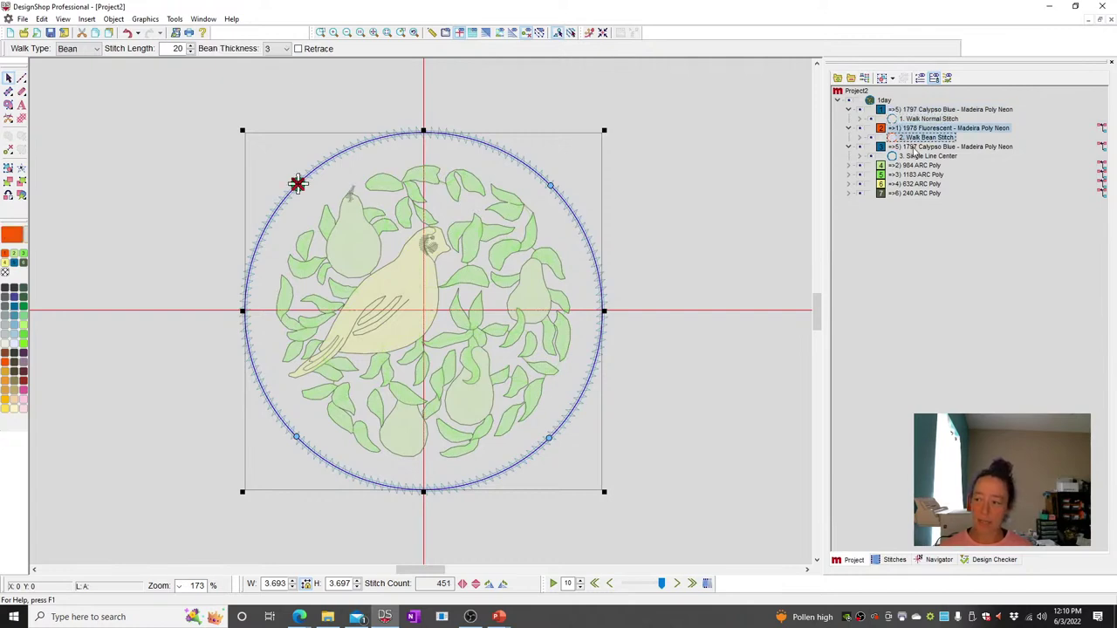
click(912, 154)
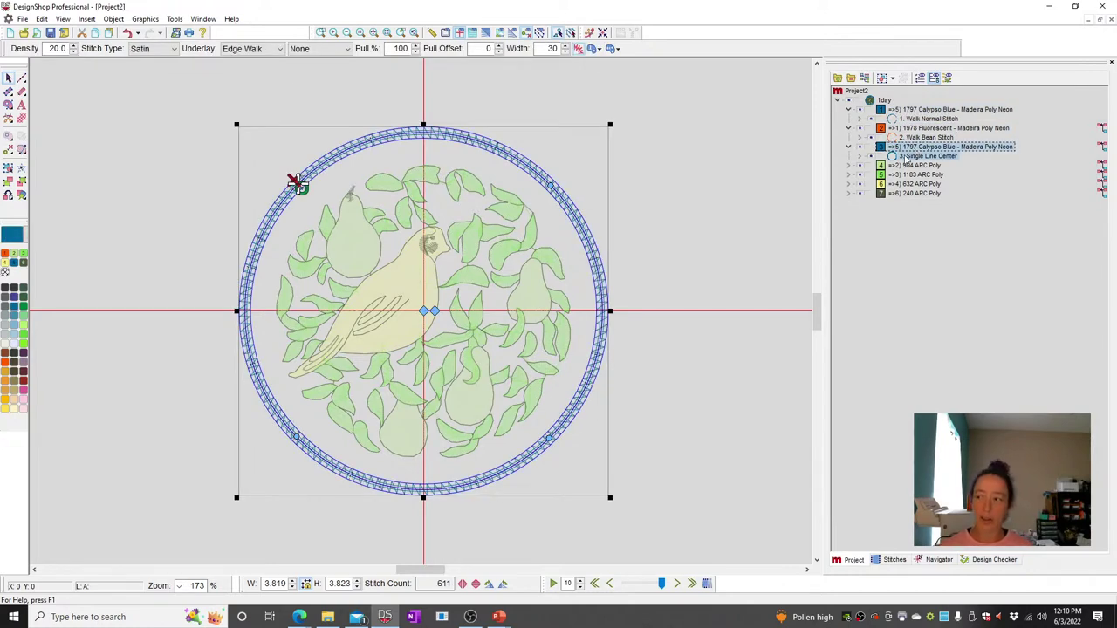
click(908, 165)
shift+click(914, 192)
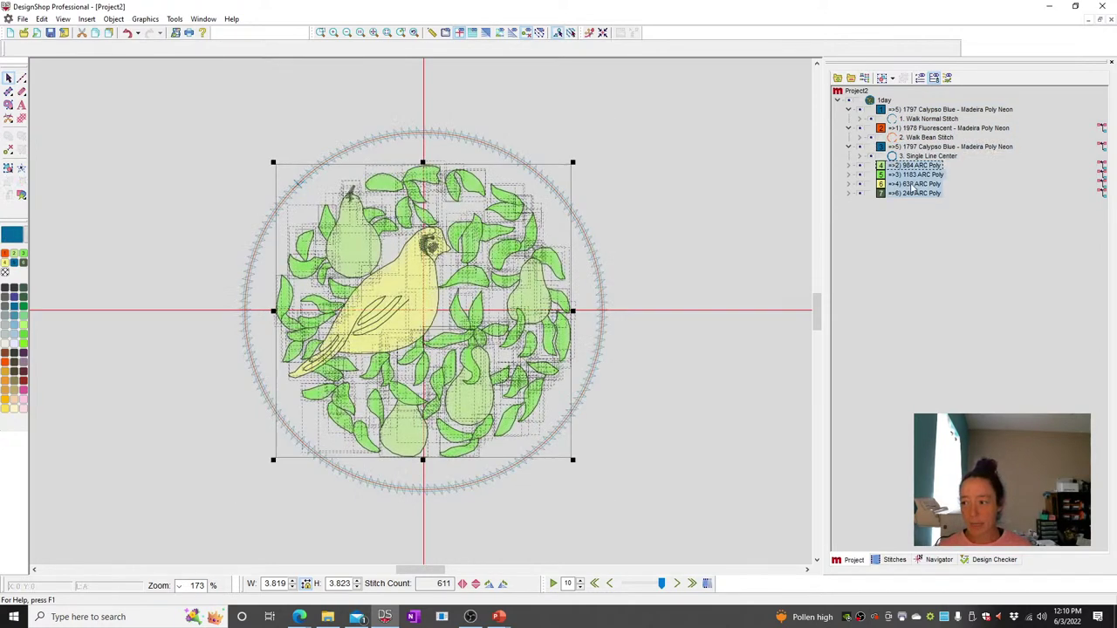
click(623, 162)
Copy the Single Line Center circle and paste it after the last color of the bird design.
click(939, 146)
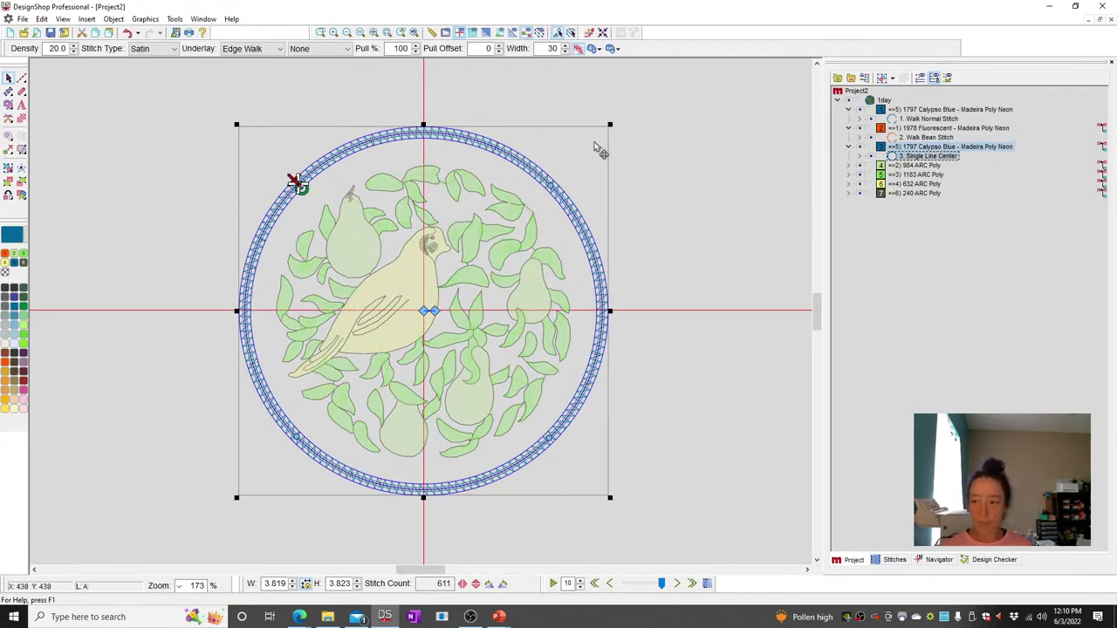
click(908, 192)
shift+click(908, 165)
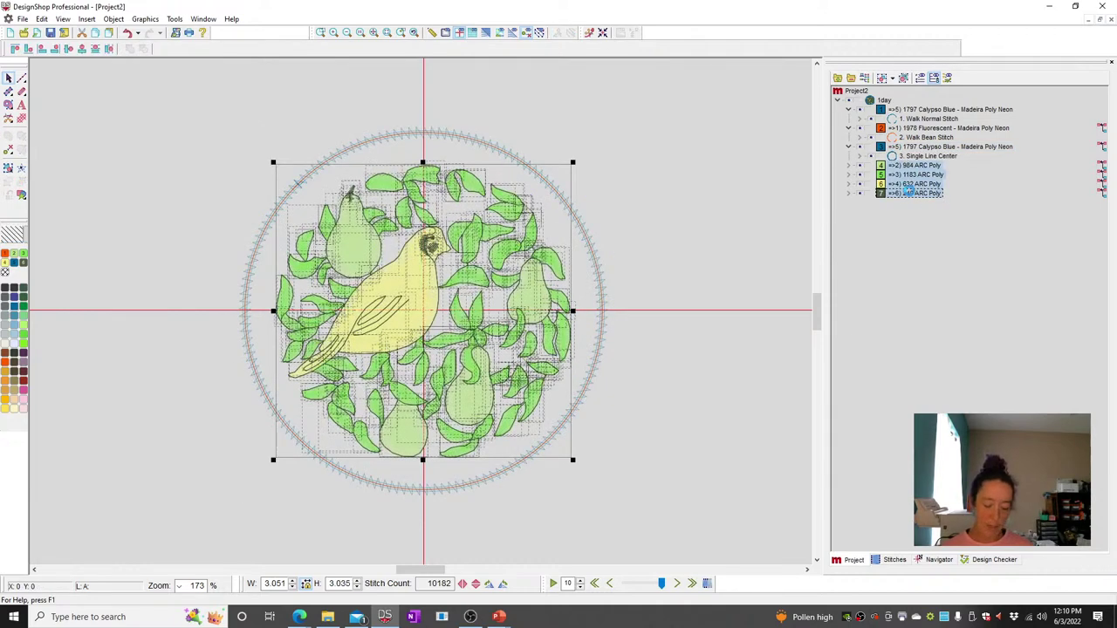
key(ctrl+v)
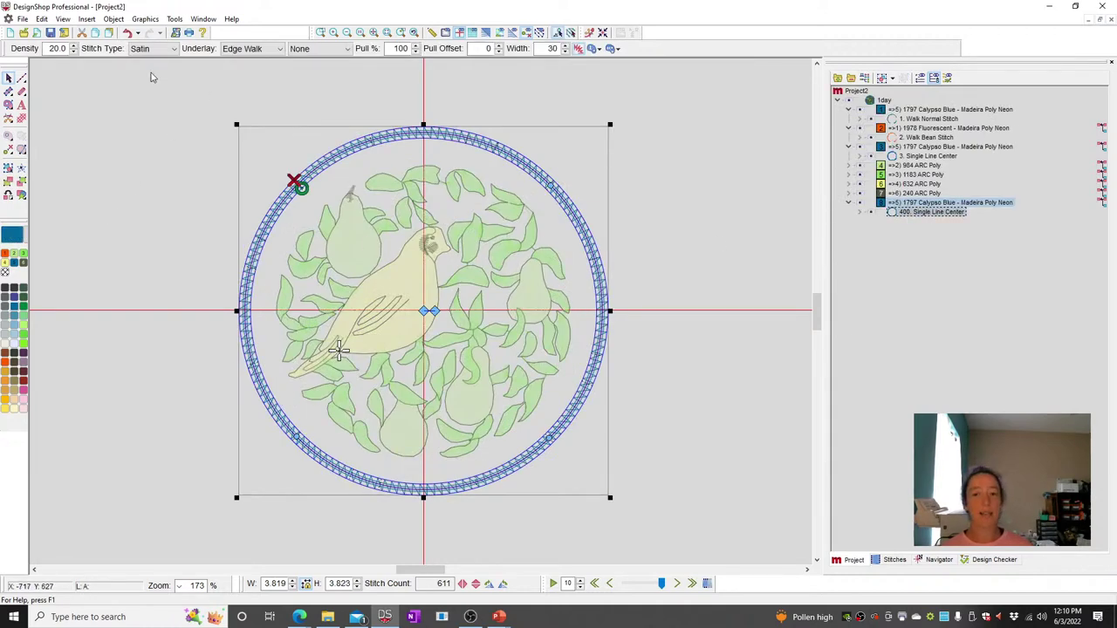
Set the final border's density to 4.0, underlays to Zig Zag and Edge Walk, and width to 42, and show the design in 3D.
click(174, 50)
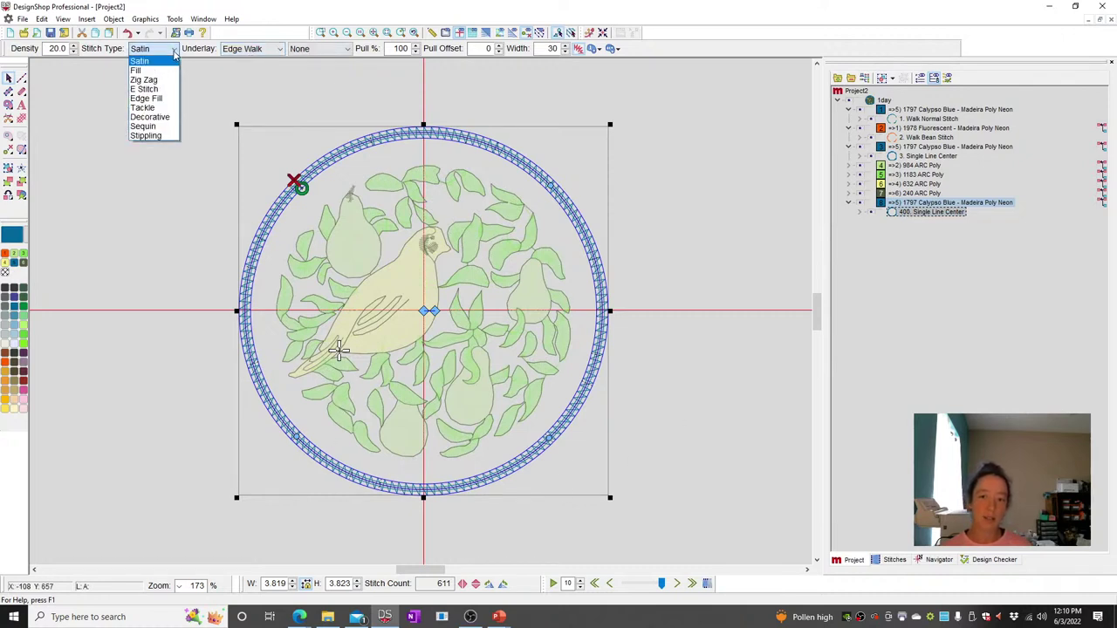
double_click(57, 50)
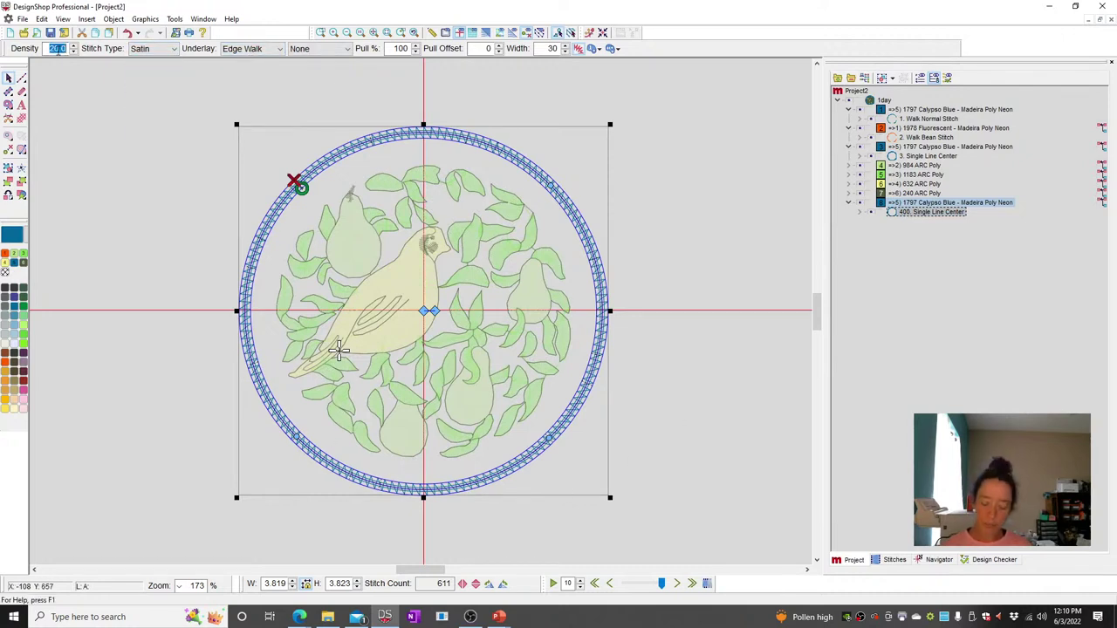
key(Return)
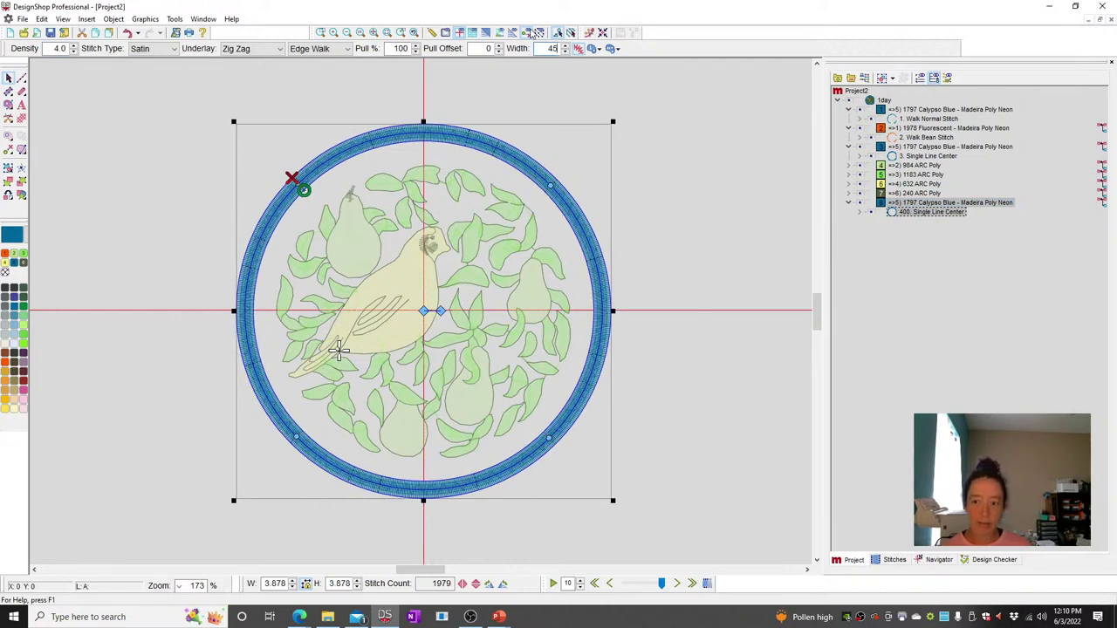
click(565, 52)
click(564, 53)
click(564, 52)
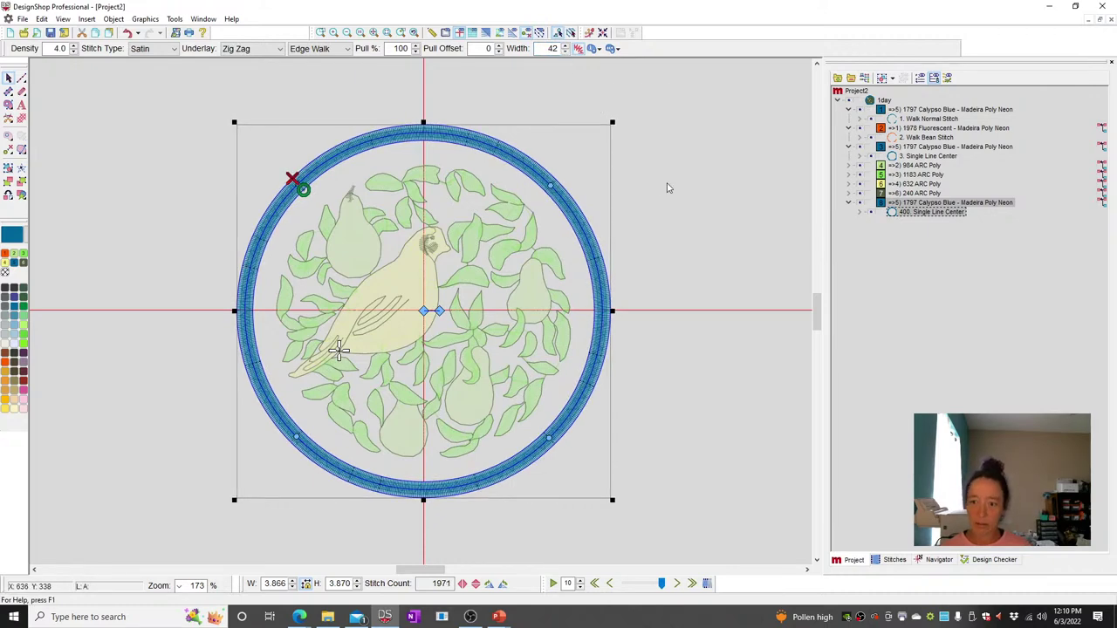
click(690, 375)
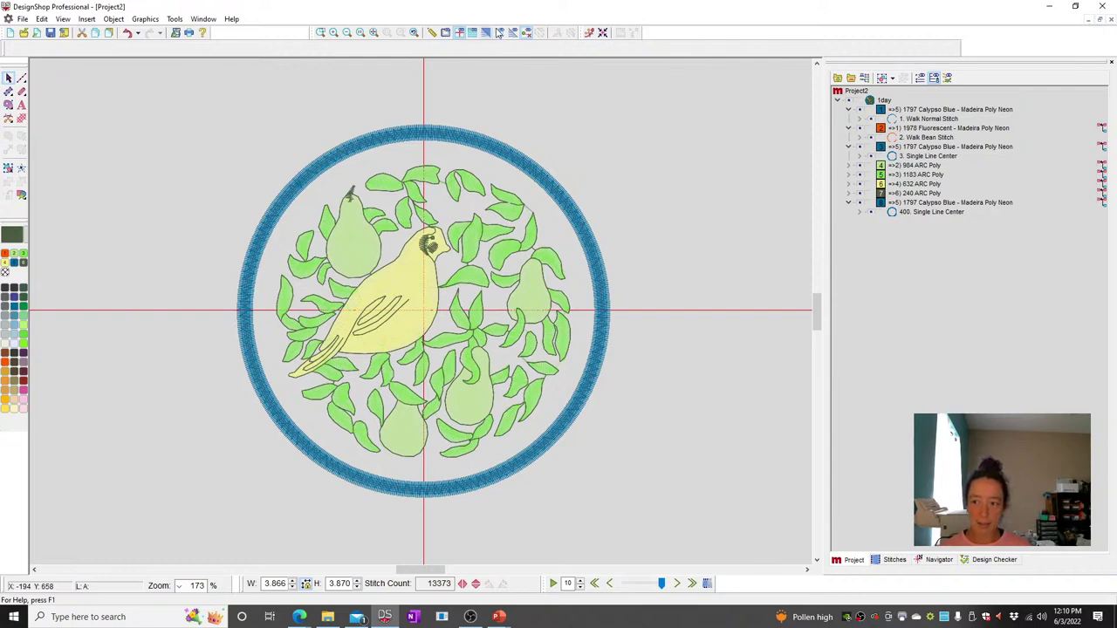
click(486, 32)
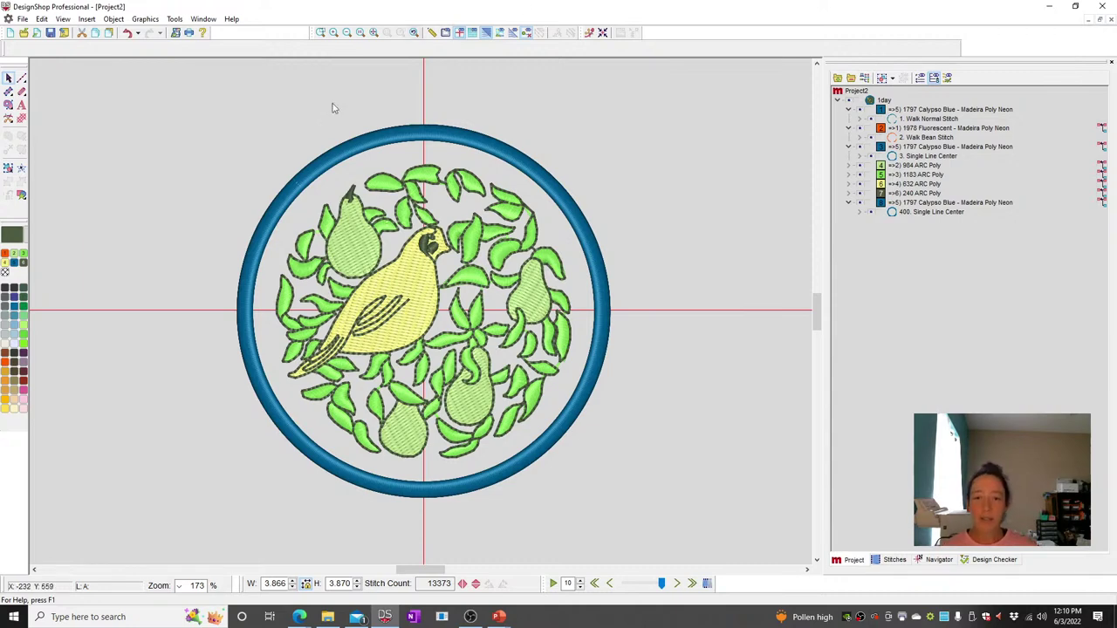
Draw a house-shaped walk stitch outline about 2 wide and 2 high beside the circle, and close it by joining its end to its start.
scroll(73, 149, up, 3)
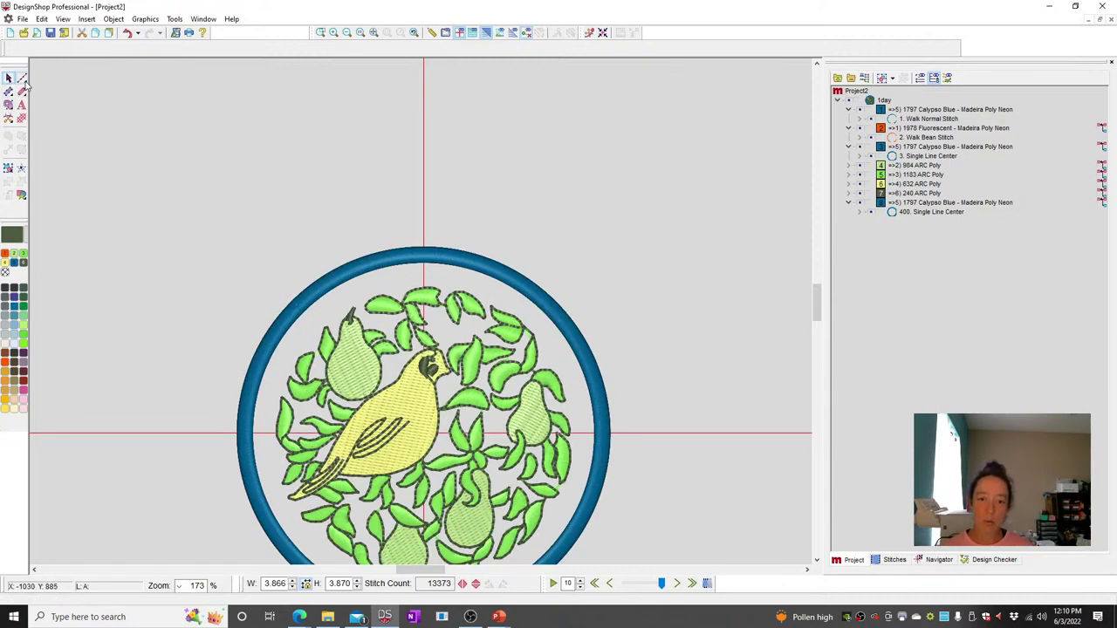
click(21, 79)
click(120, 289)
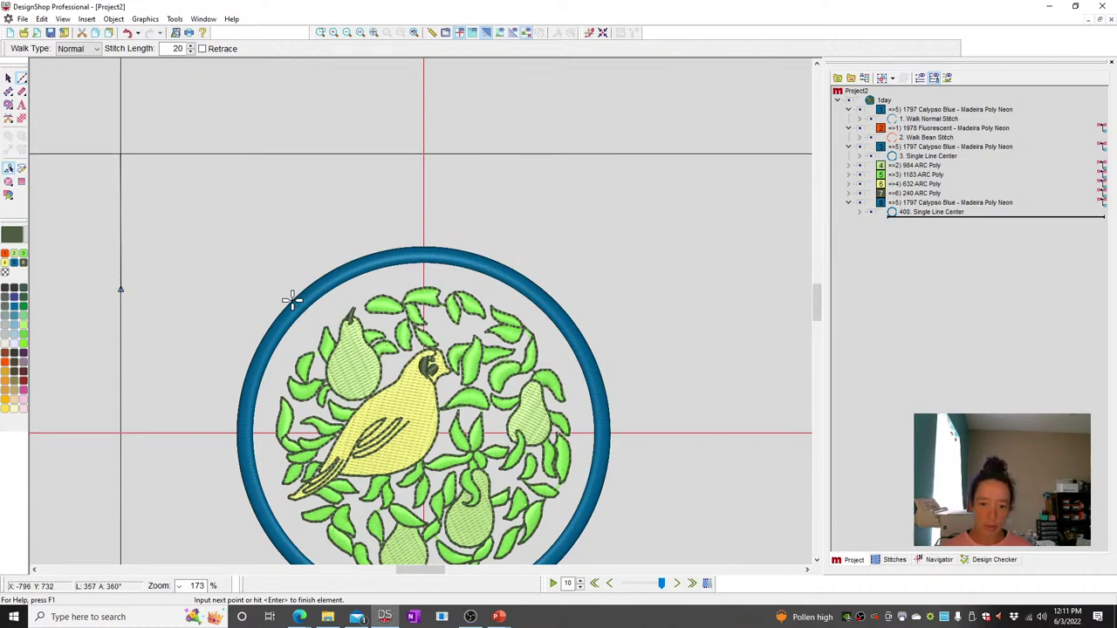
click(120, 153)
click(215, 98)
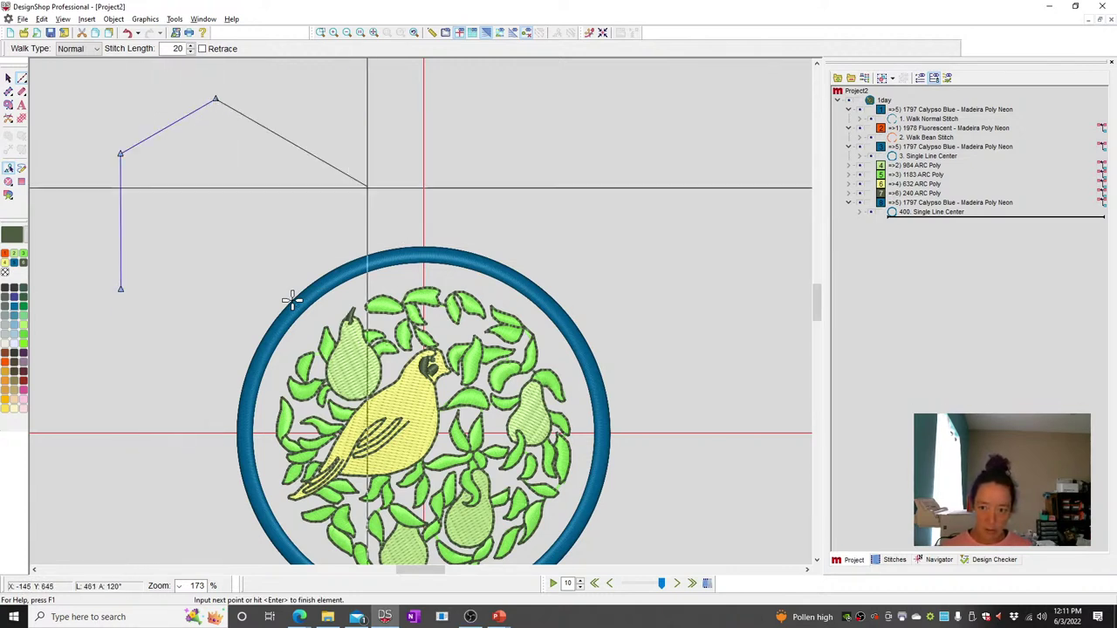
click(313, 156)
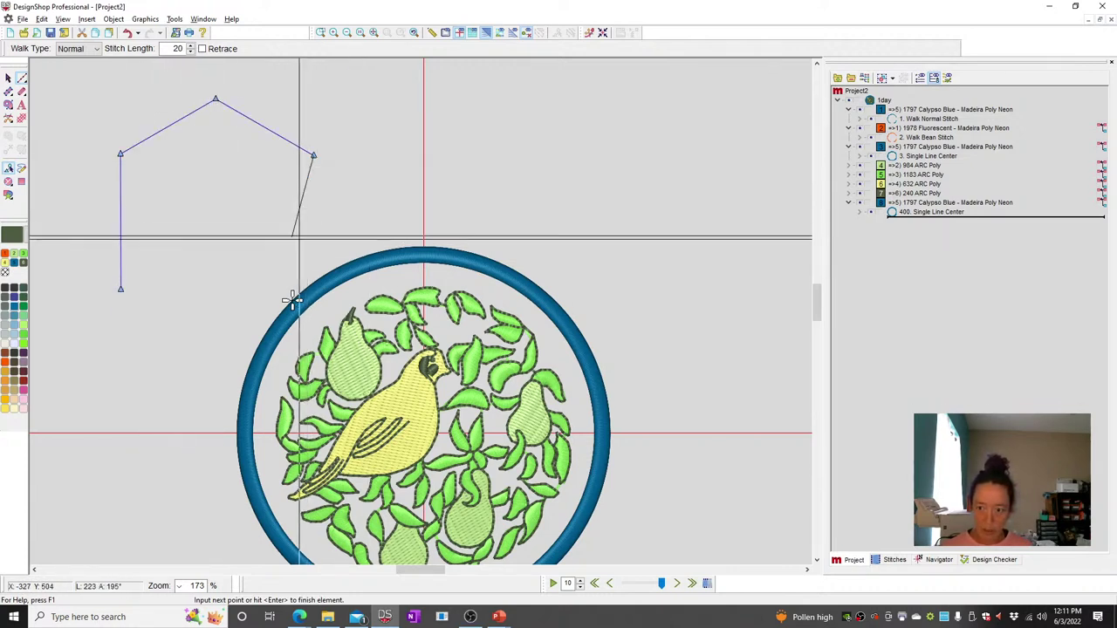
click(313, 265)
key(Return)
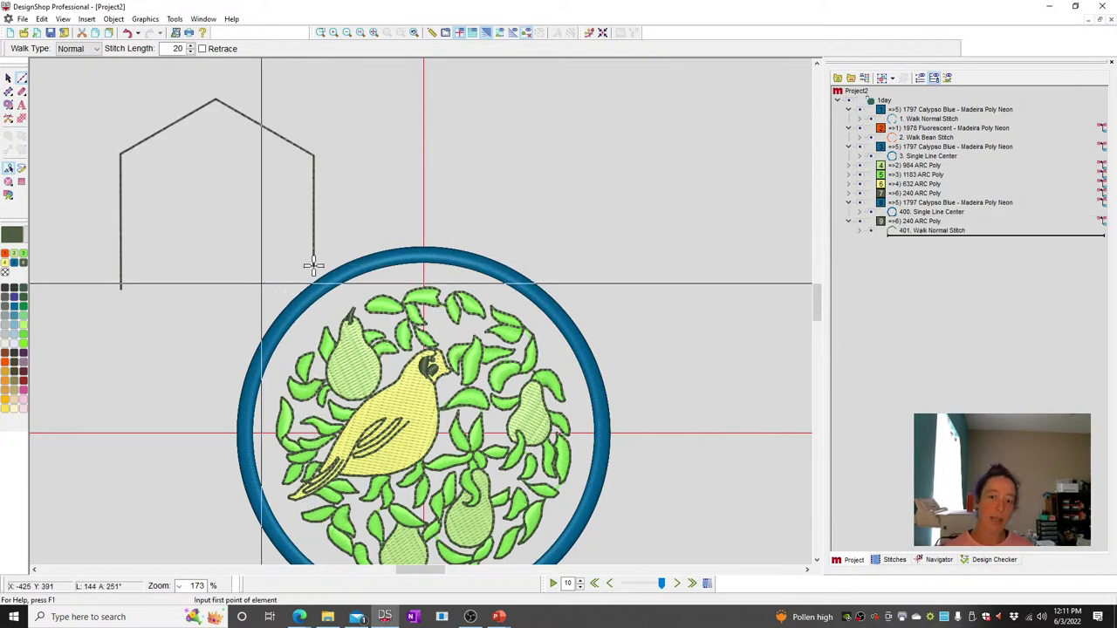
key(Escape)
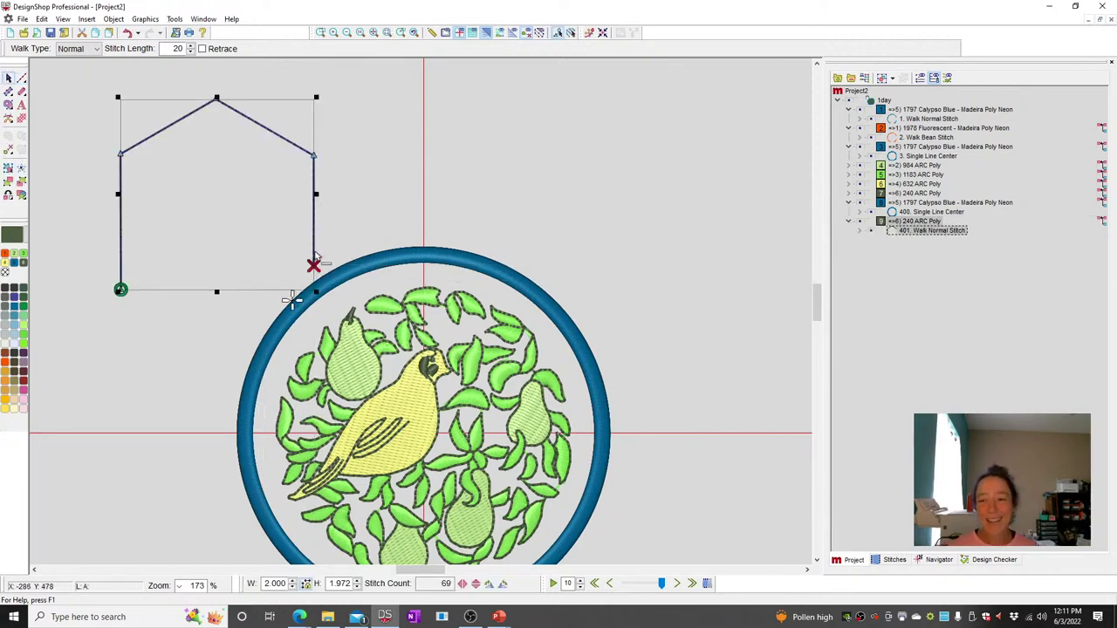
drag(313, 266, 121, 290)
click(148, 254)
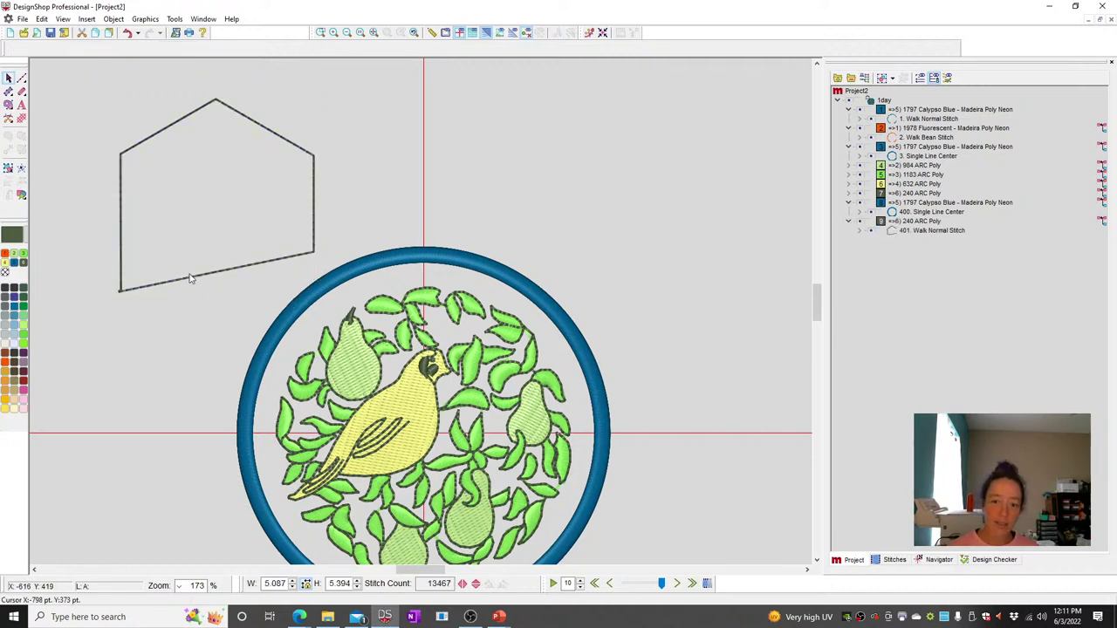
Make two copies of the house-shaped outline in 1651 Celtic Green - Madeira Poly Neon with the Bean walk type.
click(214, 279)
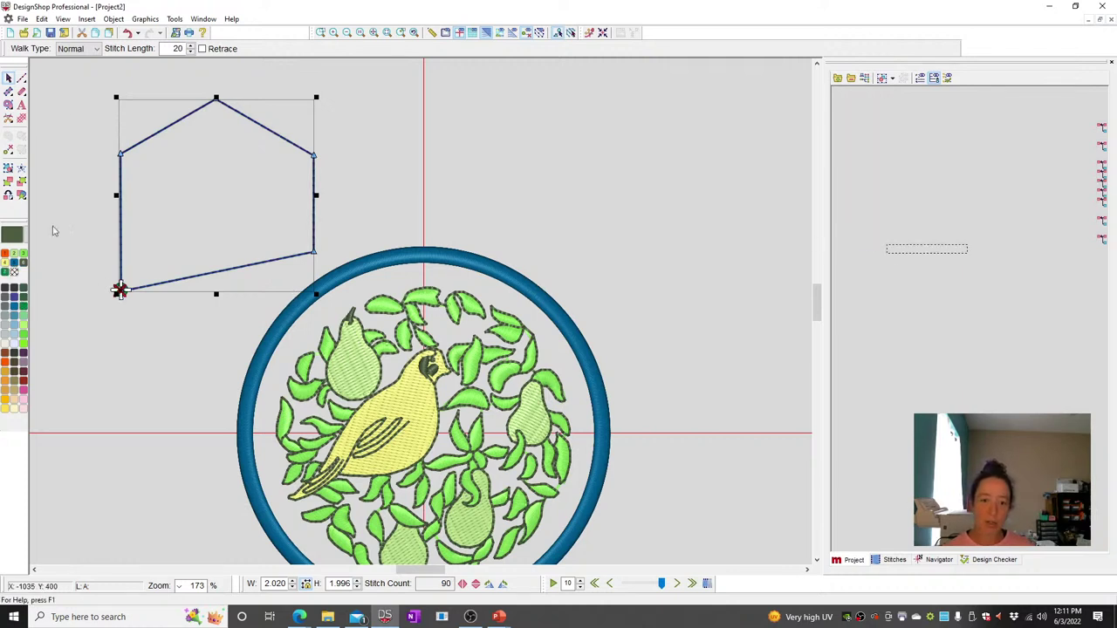
click(83, 48)
click(83, 73)
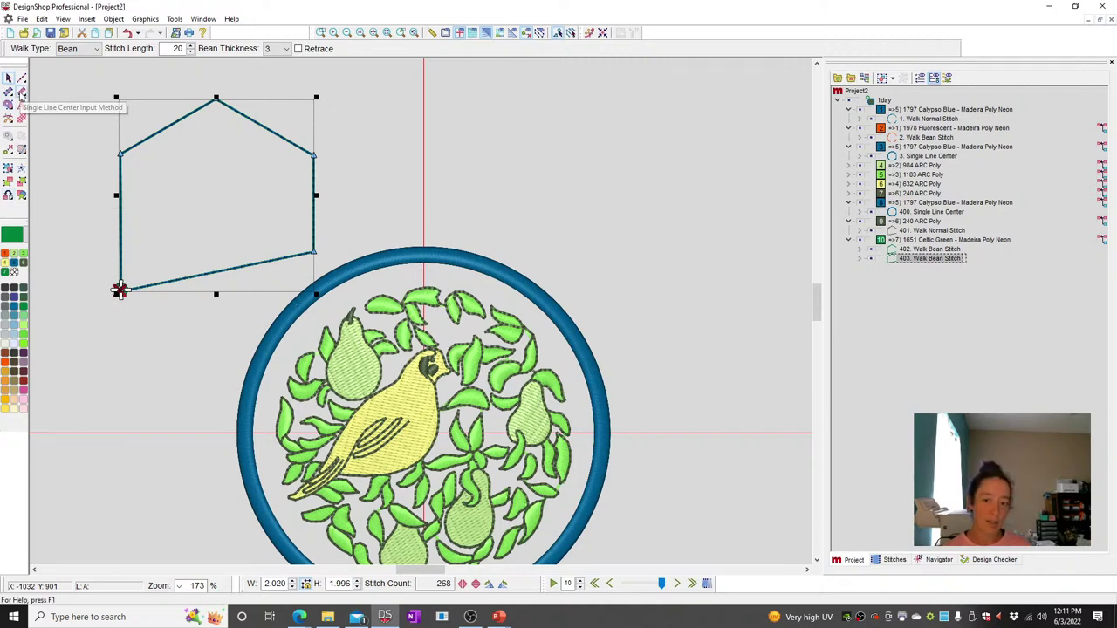
Convert the last house-shaped copy to a Single Line Center in 1797 Calypso Blue with Tackle stitch and width 30.
click(21, 91)
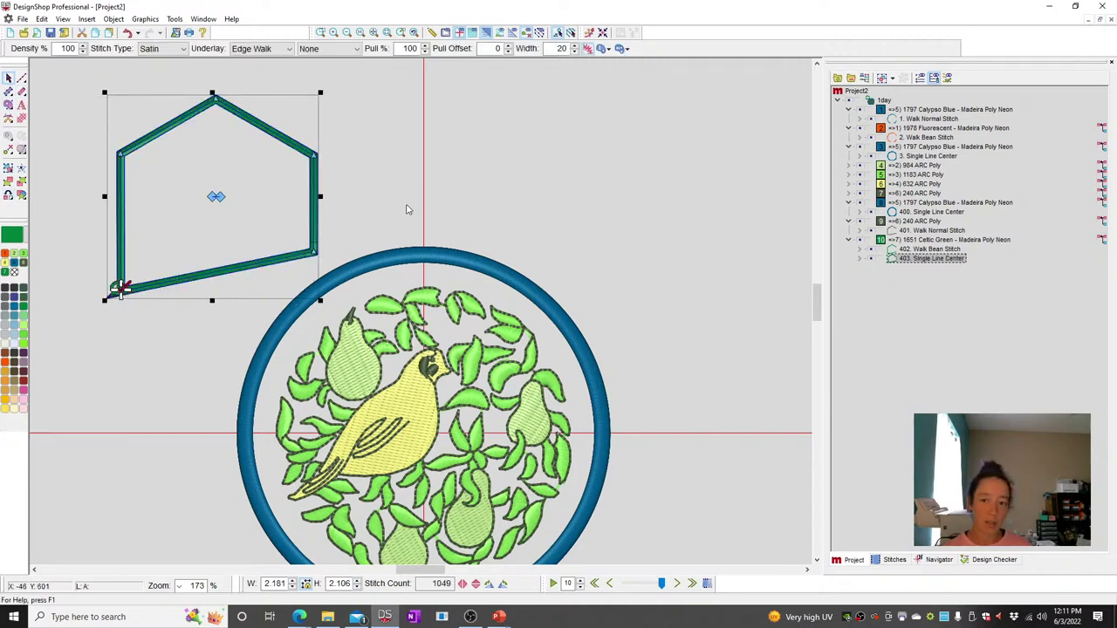
click(14, 310)
click(162, 49)
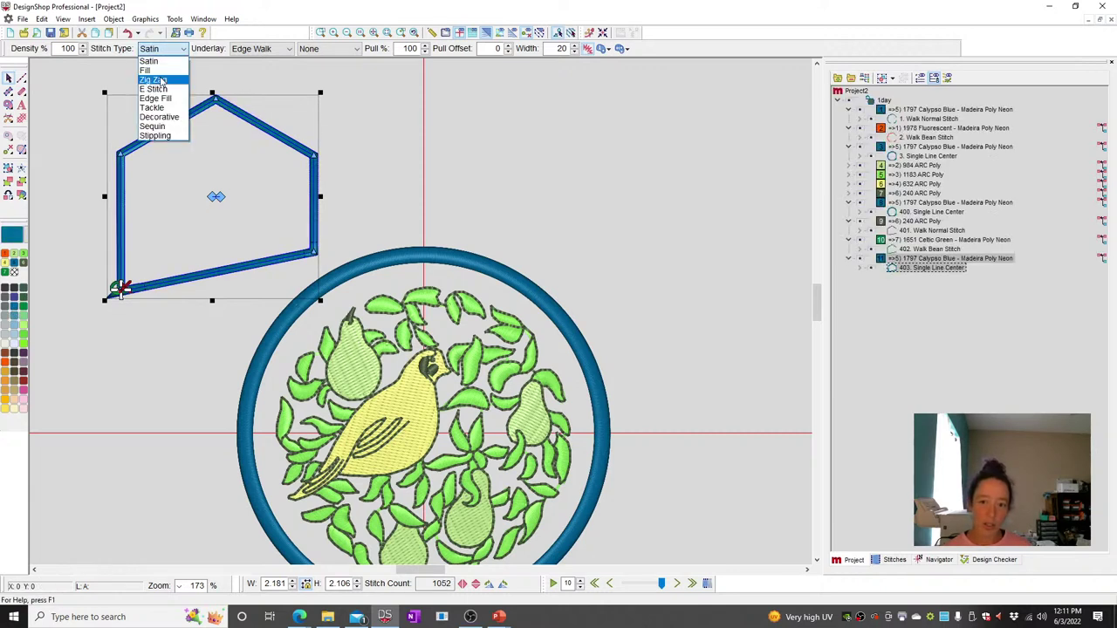
click(153, 108)
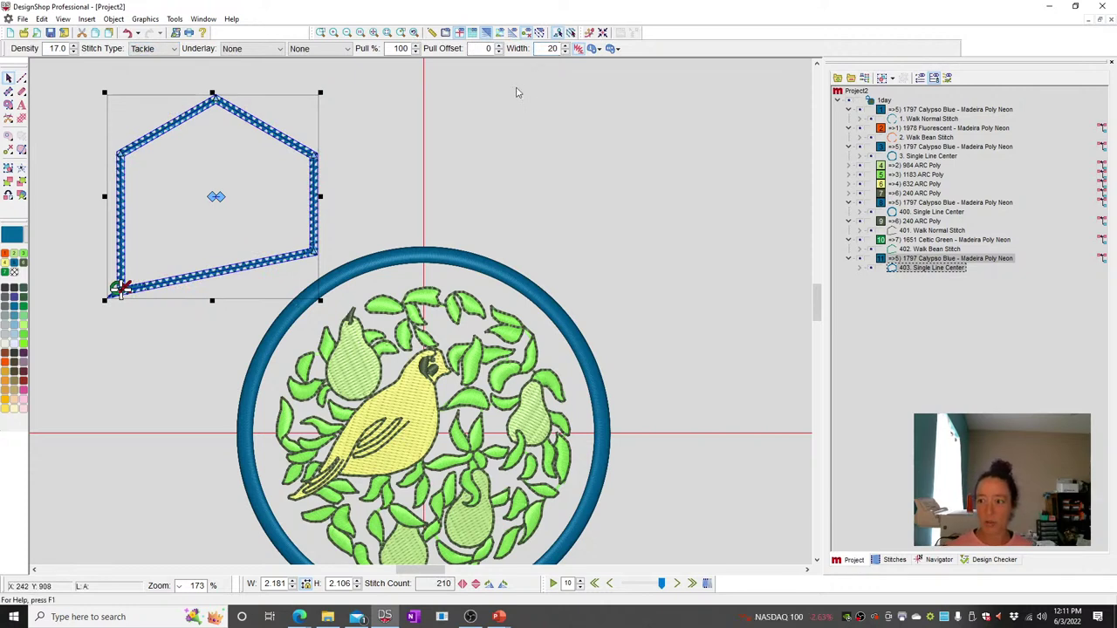
double_click(550, 49)
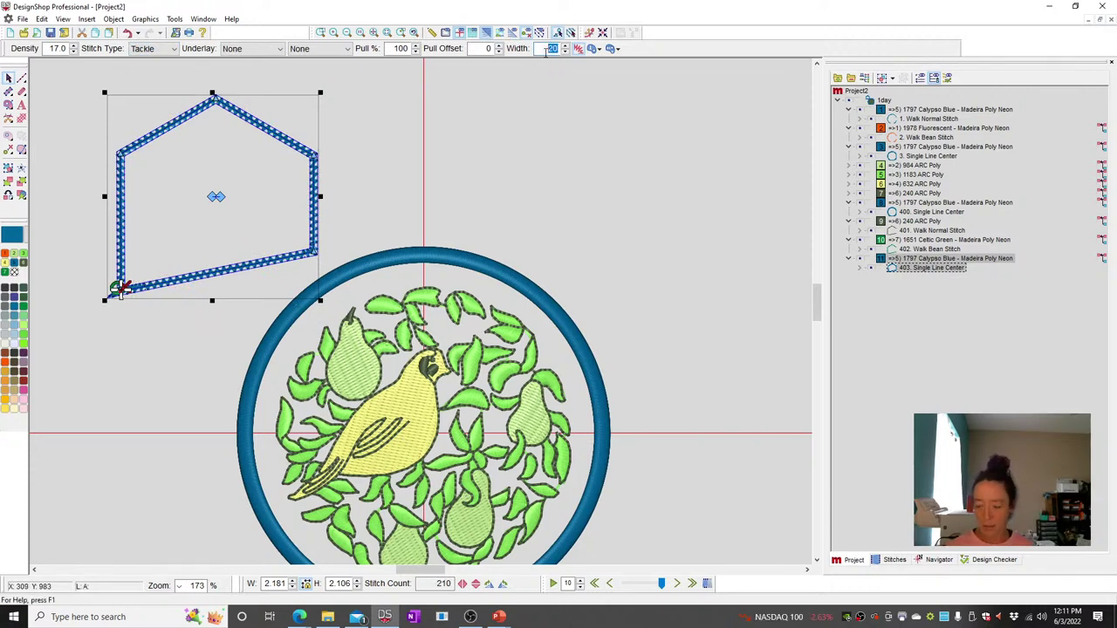
text(30)
key(Return)
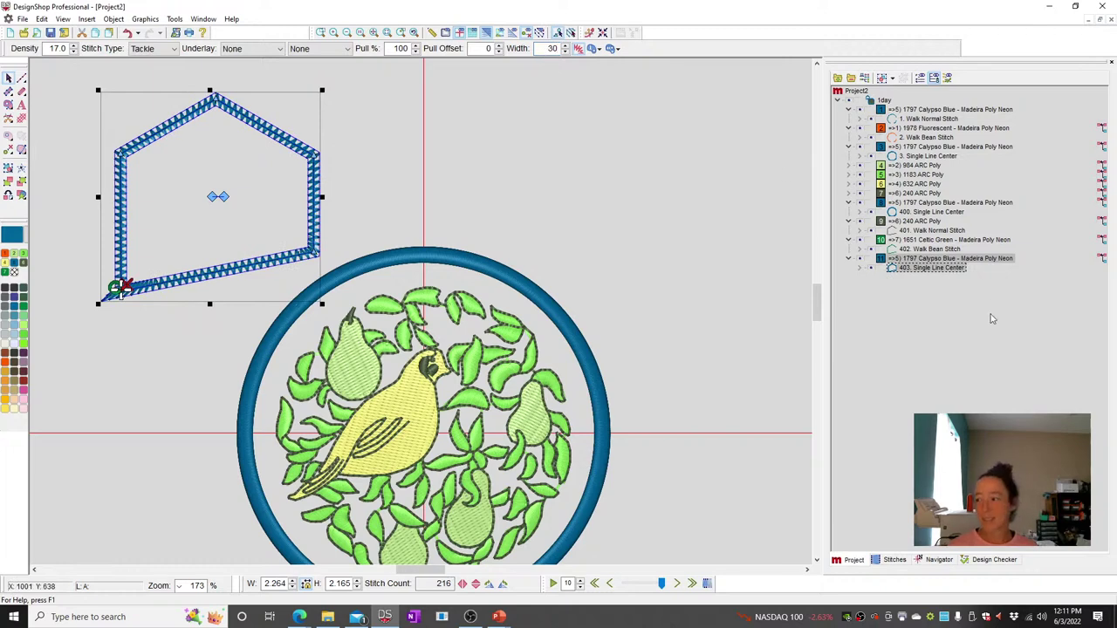
Duplicate the tackle outline and nudge the end point of both outlines at the house shape's lower-left corner for a clean corner.
key(ctrl+d)
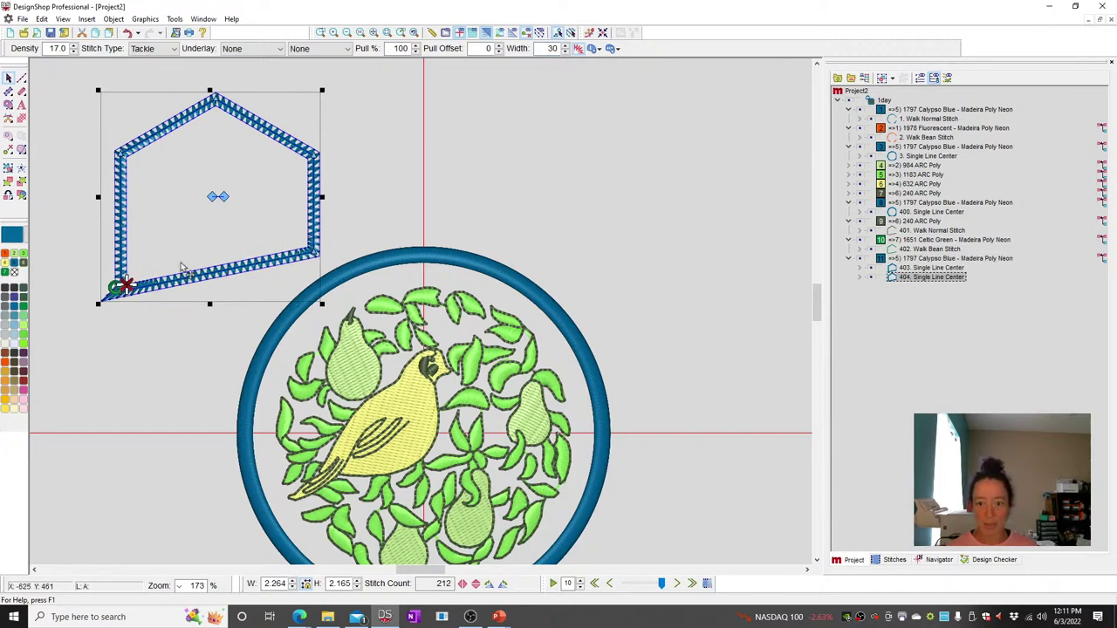
click(321, 32)
drag(55, 264, 232, 365)
click(224, 456)
click(304, 229)
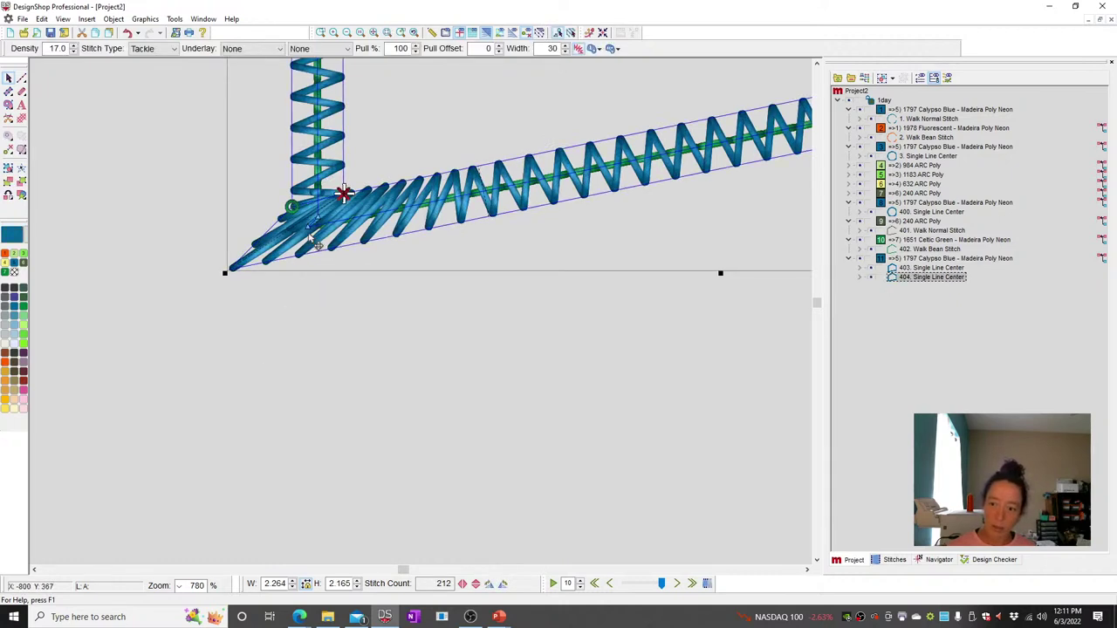
drag(325, 223, 334, 216)
click(253, 267)
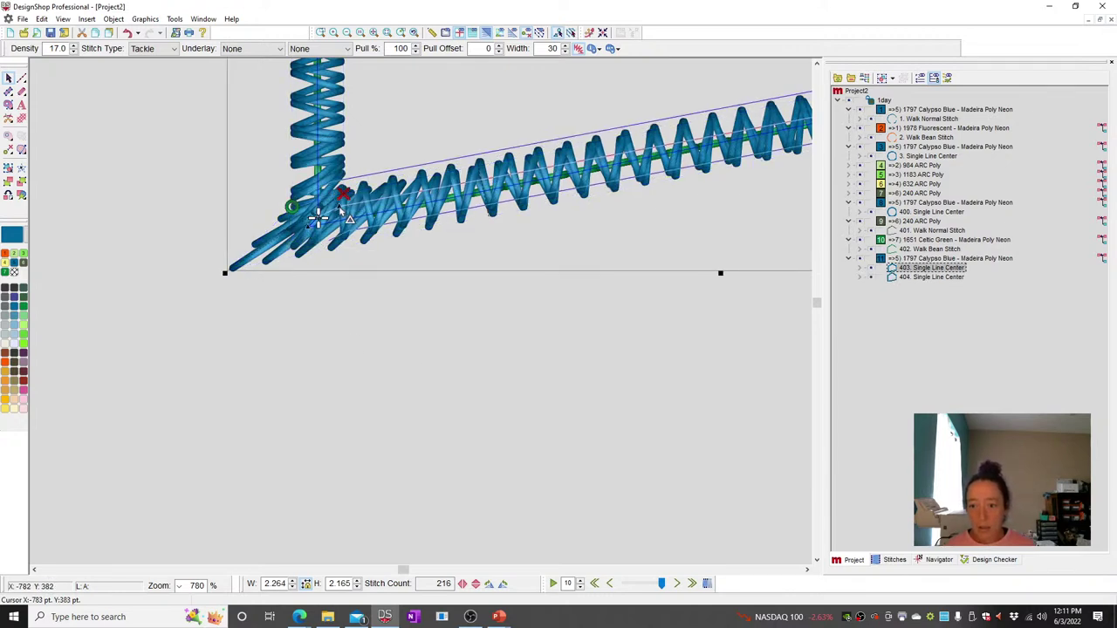
Make the duplicate outline a Satin border of width 40 in 1978 Fluorescent.
click(925, 276)
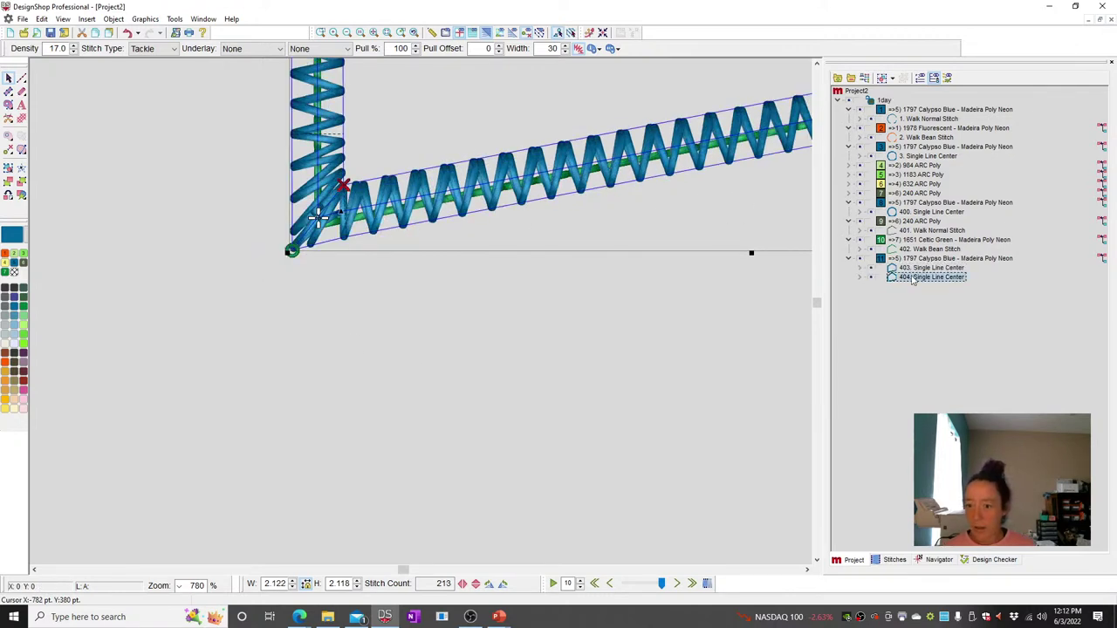
click(149, 49)
click(142, 61)
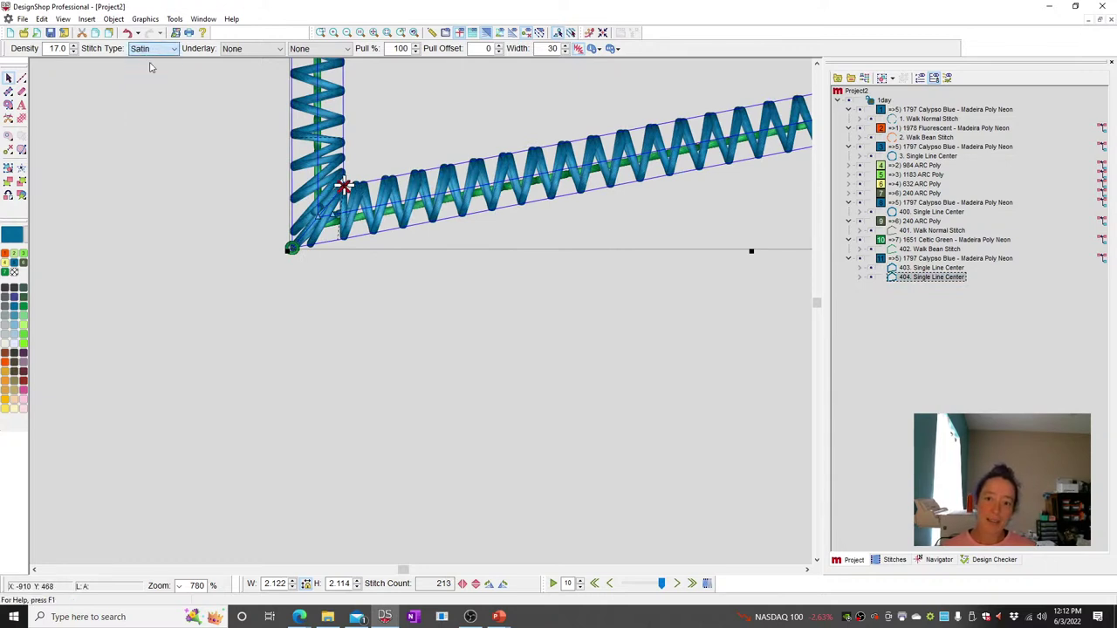
click(102, 368)
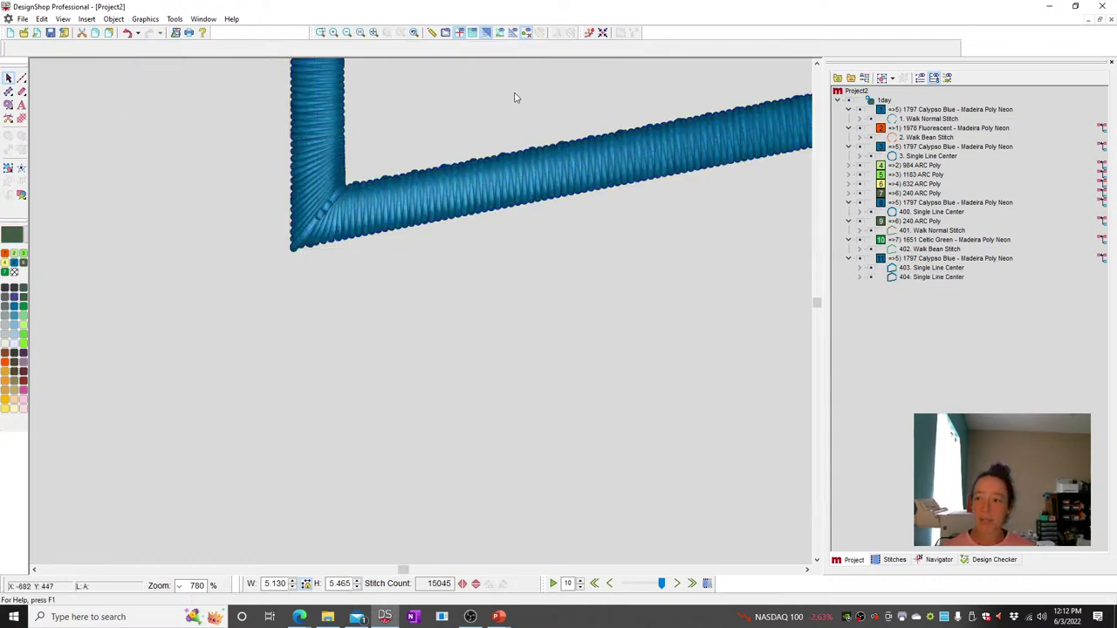
click(321, 213)
double_click(546, 48)
key(Return)
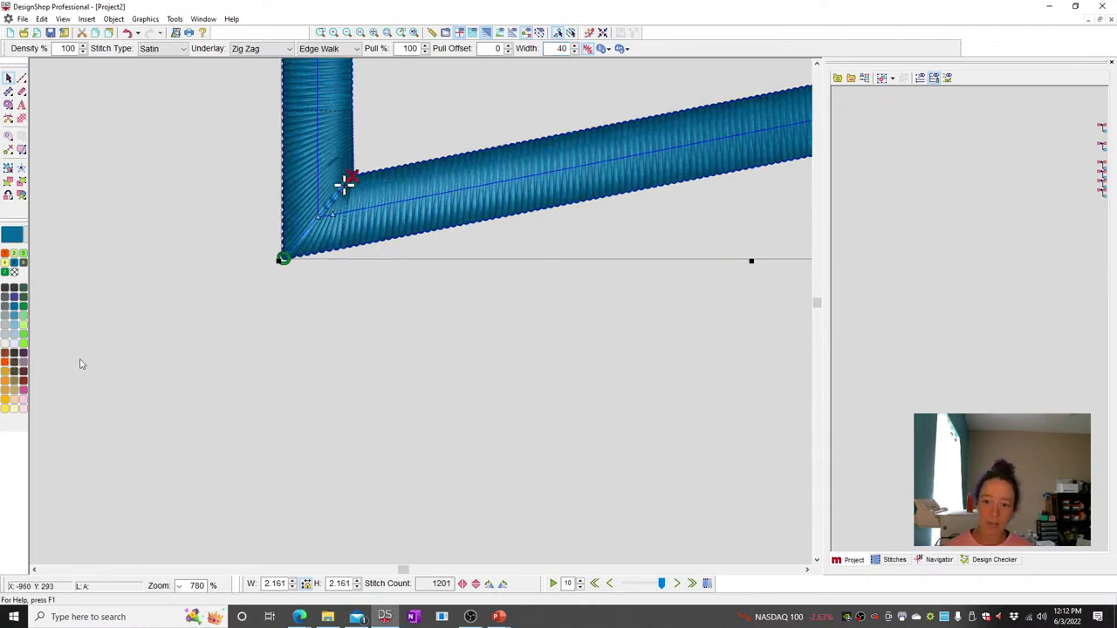
click(5, 363)
key(Escape)
click(374, 33)
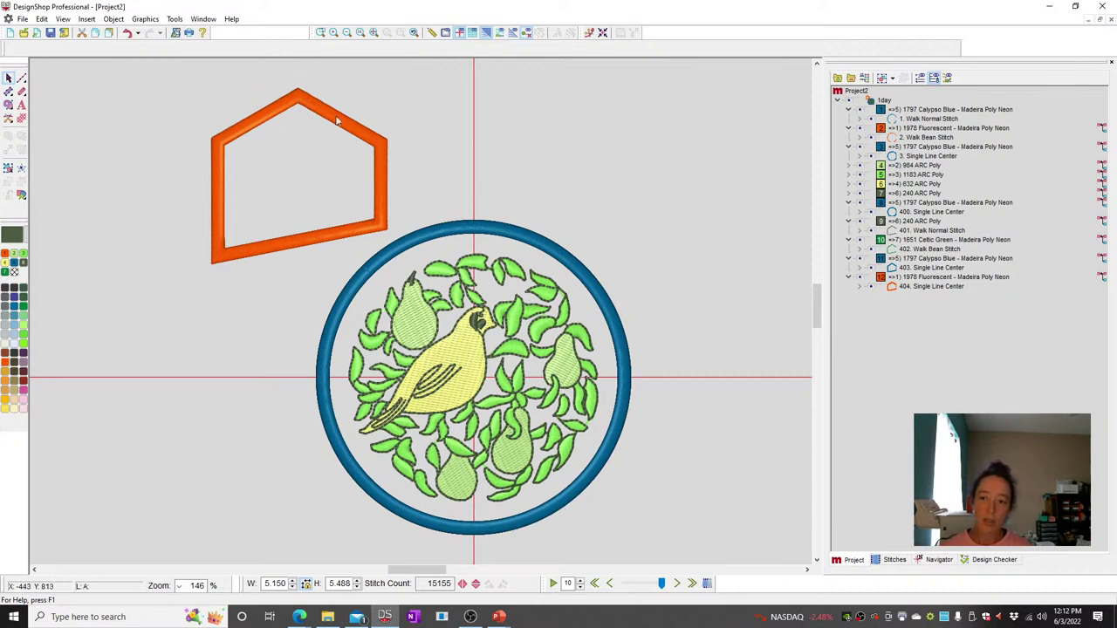
Replace the orange satin border with a Walk Normal Stitch element along its input line and set its walk type to Decorative.
click(375, 232)
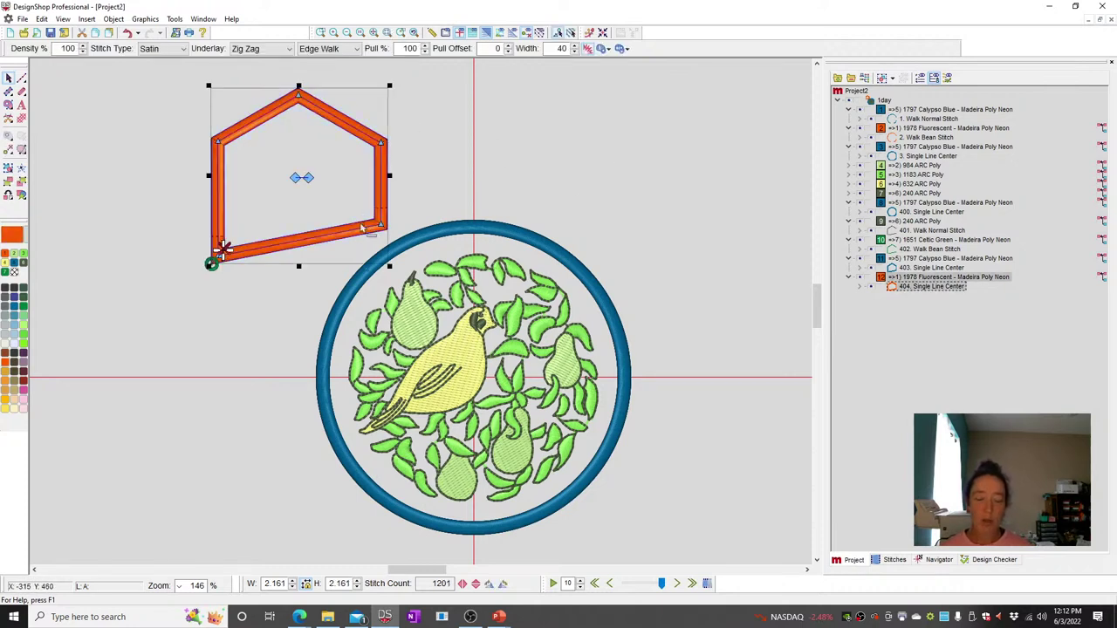
click(149, 48)
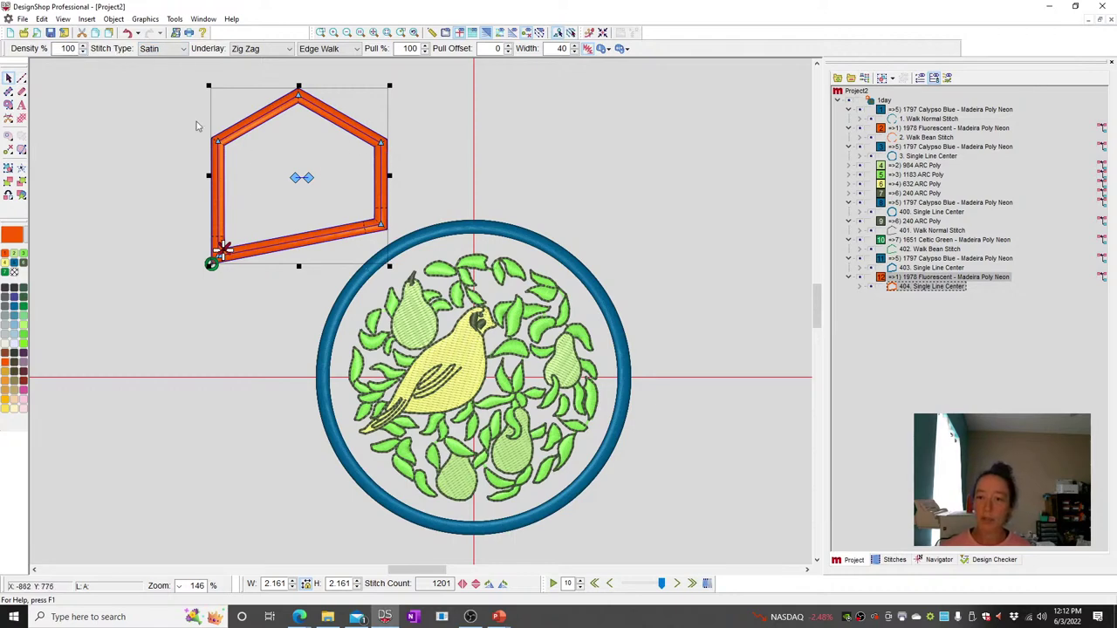
click(9, 197)
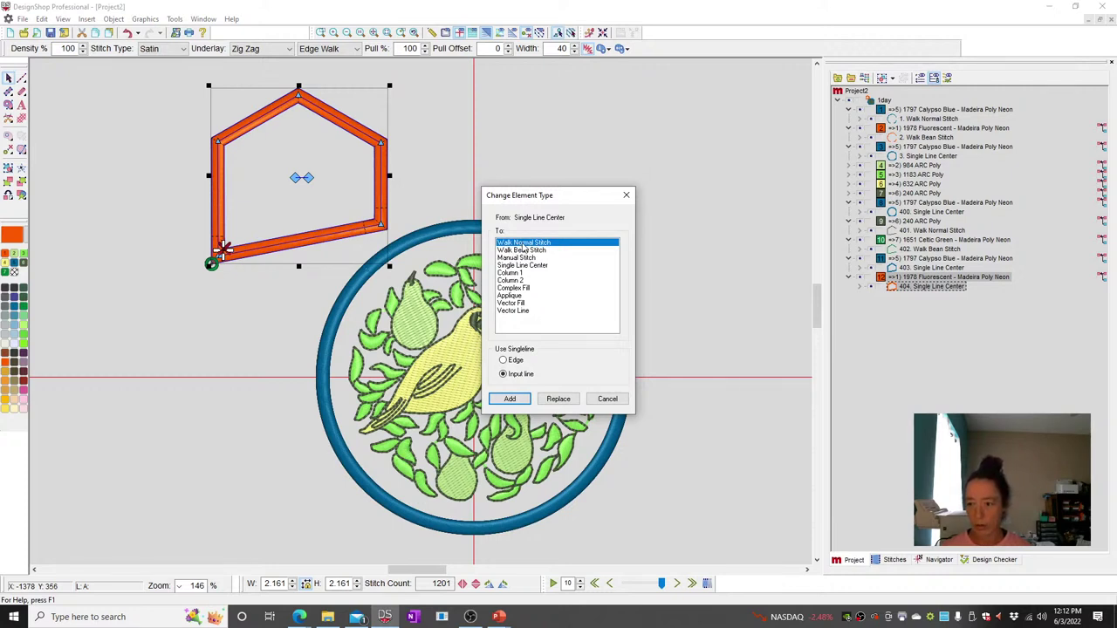
click(559, 399)
click(87, 48)
click(83, 92)
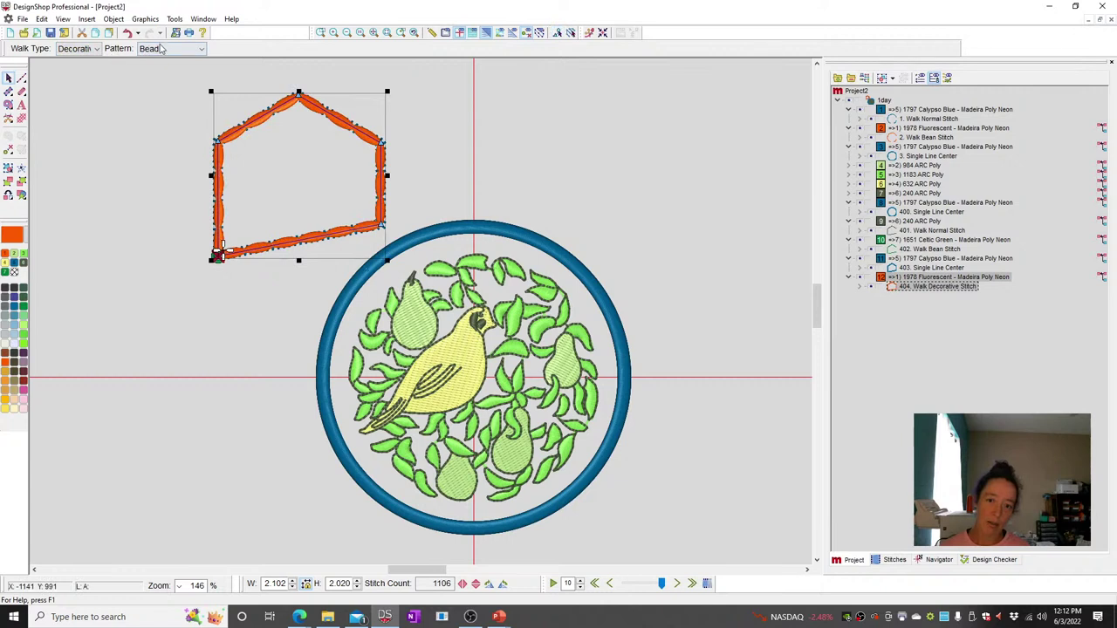
Set the house-shaped decorative walk's pattern to the first Faux Patch Border option.
click(174, 48)
scroll(181, 261, down, 2)
scroll(180, 261, down, 1)
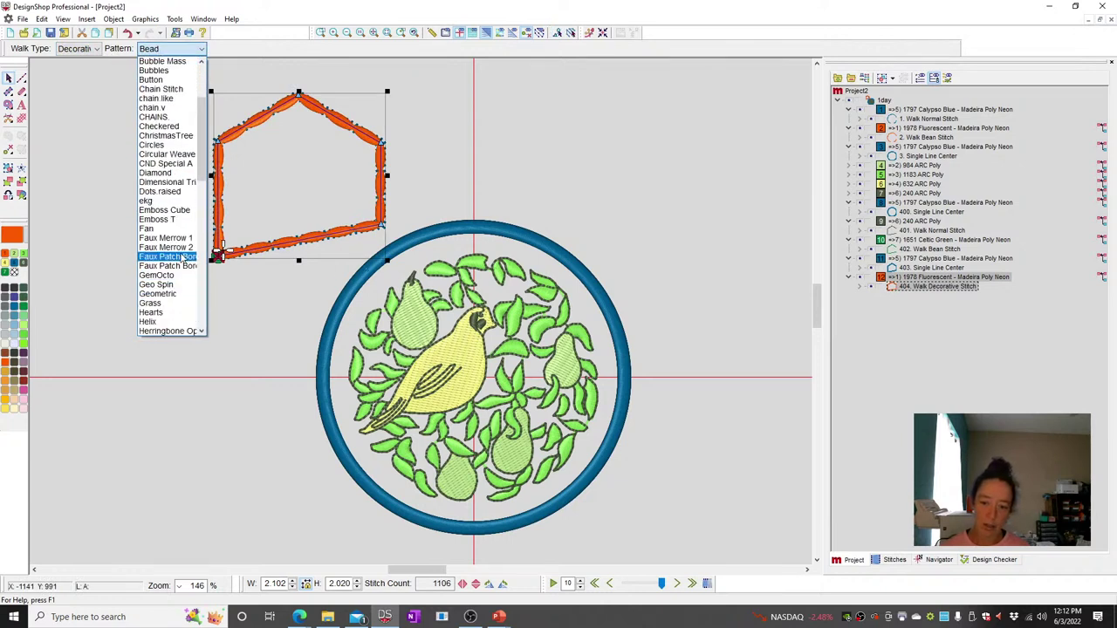
click(183, 257)
click(622, 154)
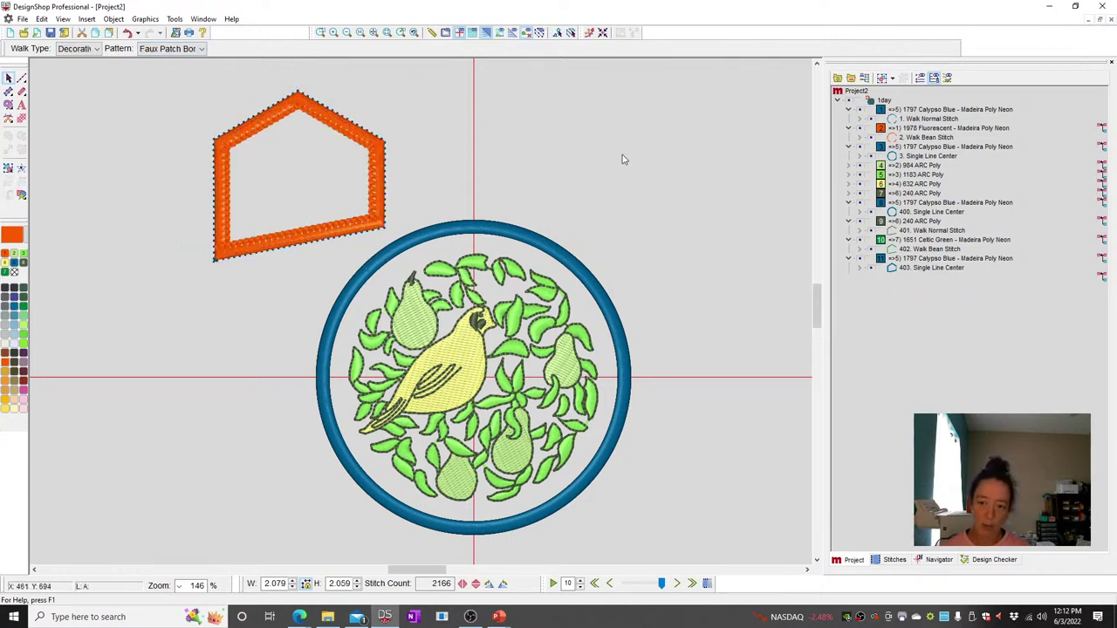
Examine the faux patch border up close and look through the other decorative patterns.
click(253, 249)
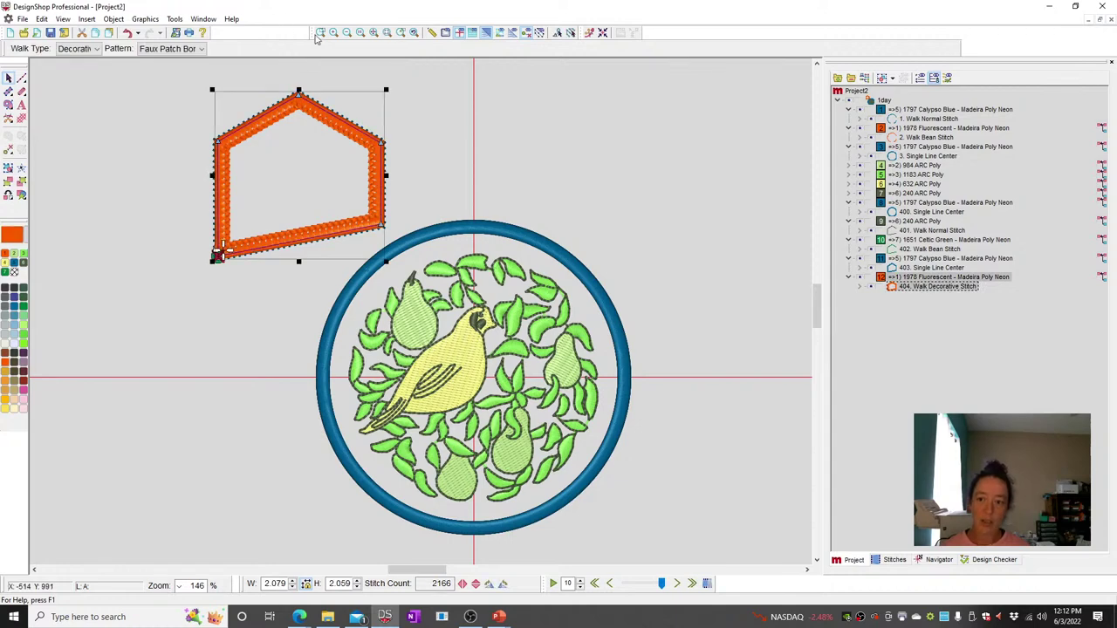
scroll(220, 109, up, 3)
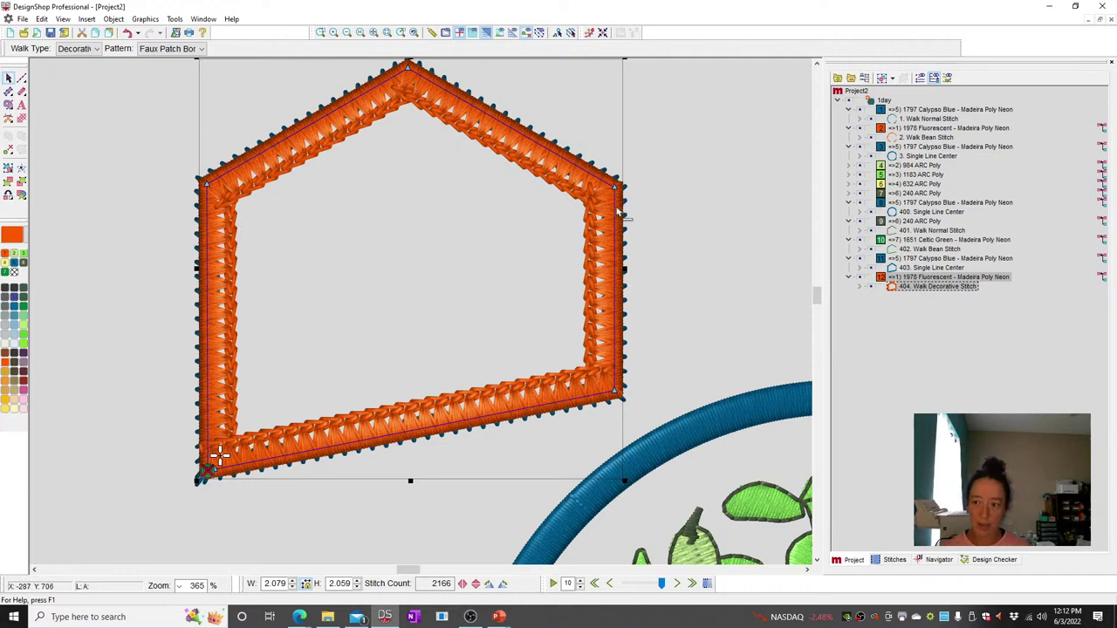
click(201, 49)
scroll(166, 262, down, 5)
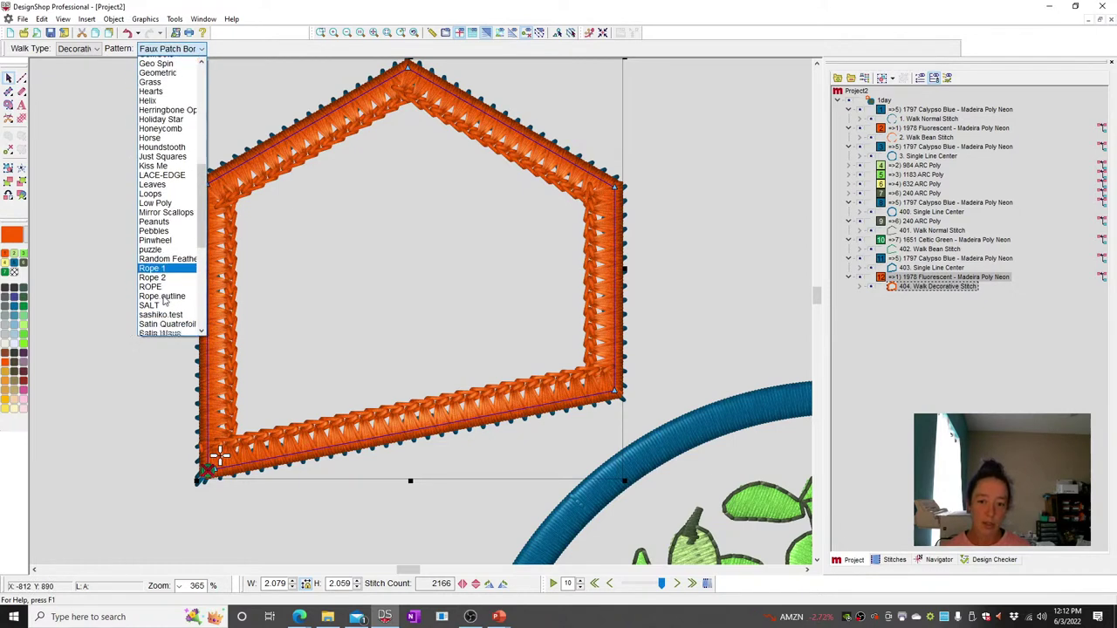
scroll(166, 301, down, 5)
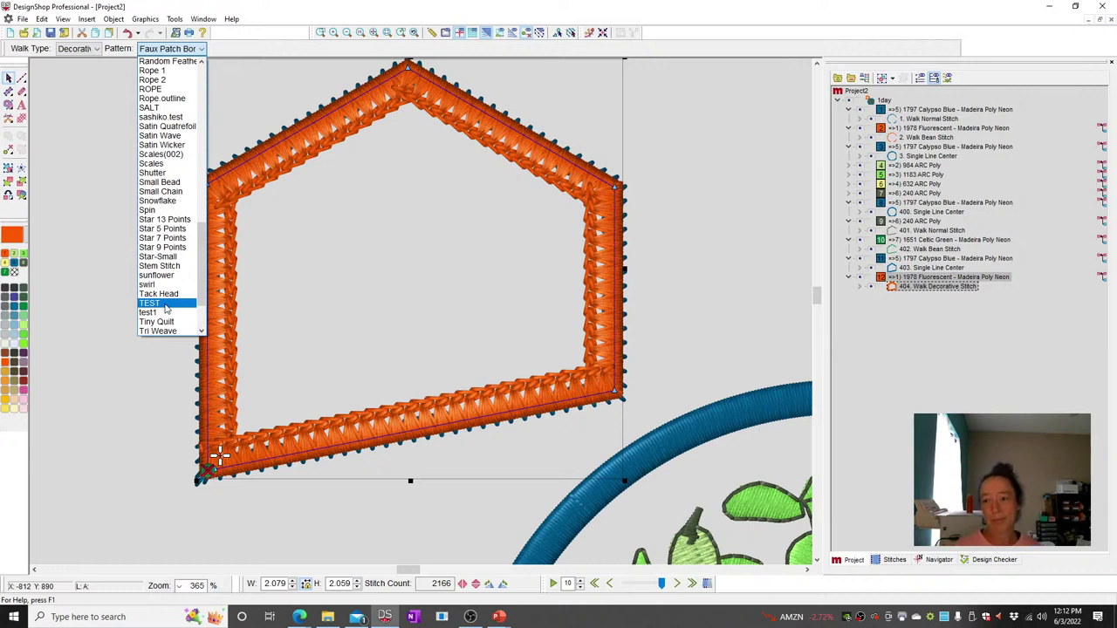
click(754, 224)
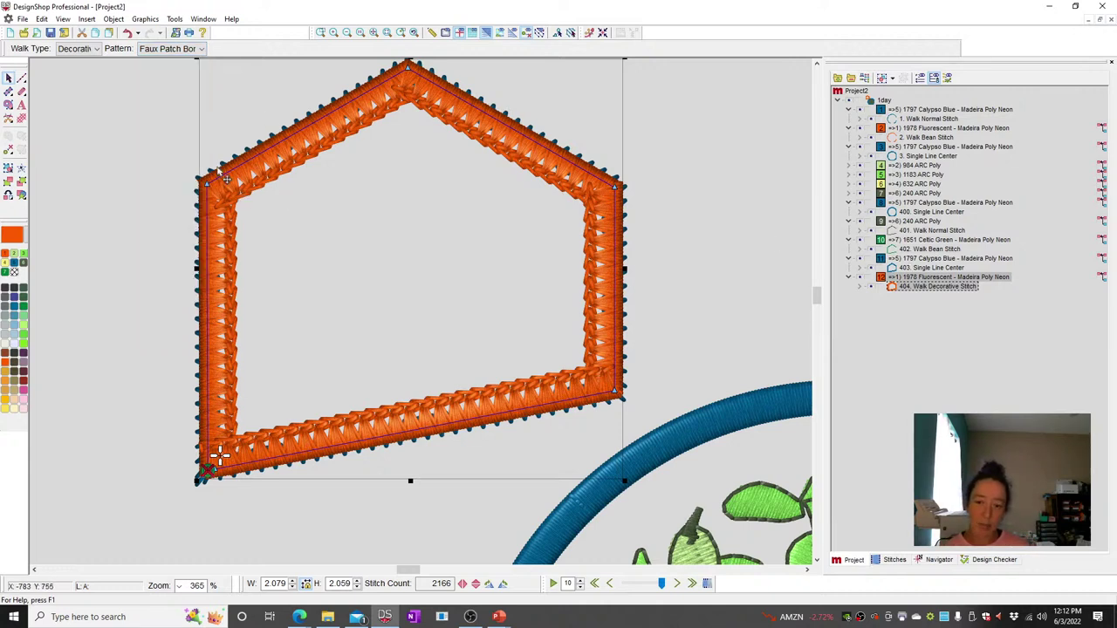
Give the blue tackle line beneath the orange border a Custom singleline position with a 10% offset.
click(913, 267)
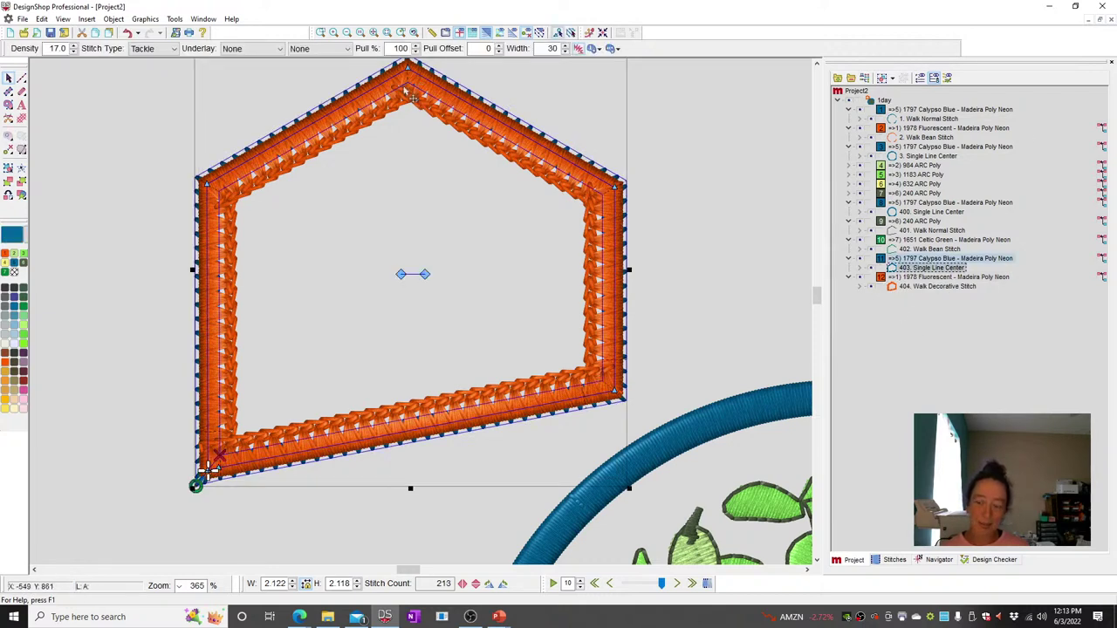
double_click(235, 174)
click(710, 109)
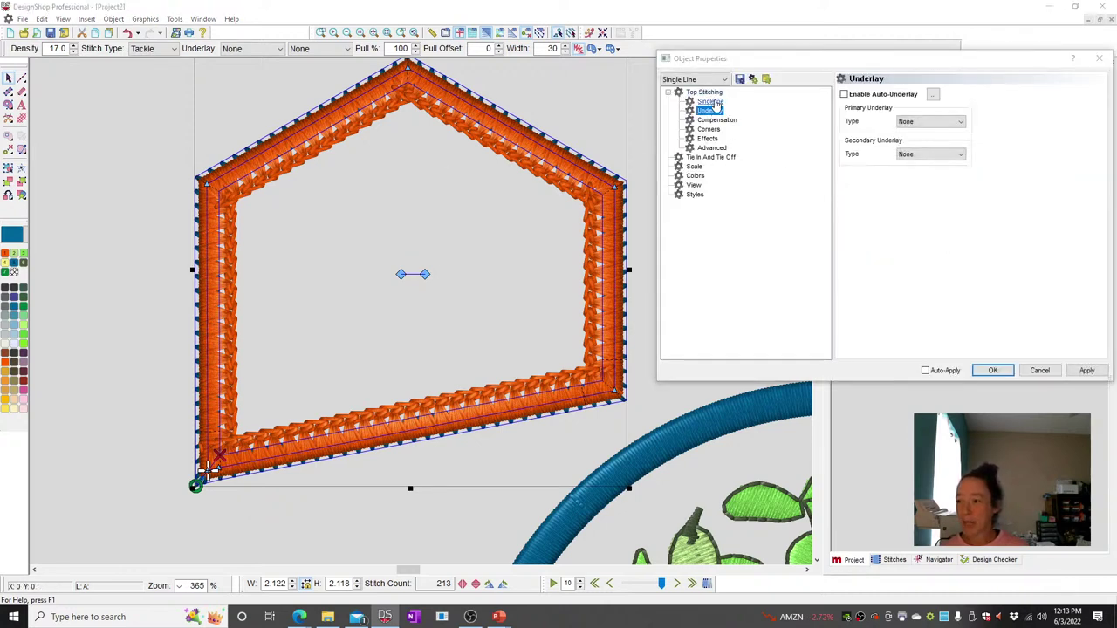
click(711, 102)
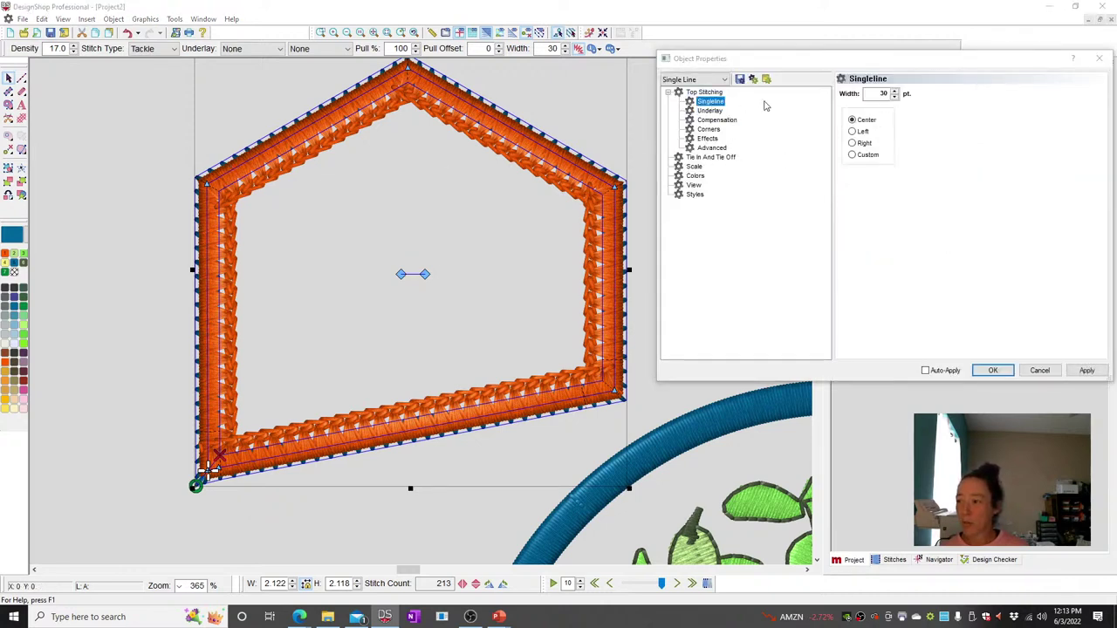
click(853, 155)
drag(900, 199, 884, 197)
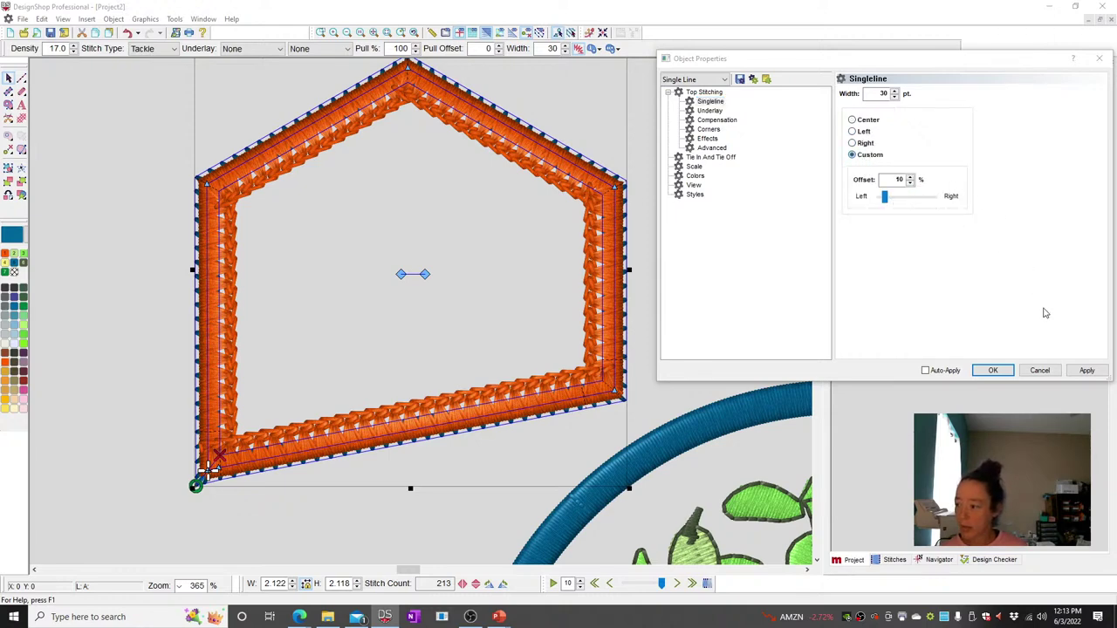
click(1086, 371)
Set the tackle line's custom offset to 70% and accept the object properties.
click(925, 197)
click(924, 197)
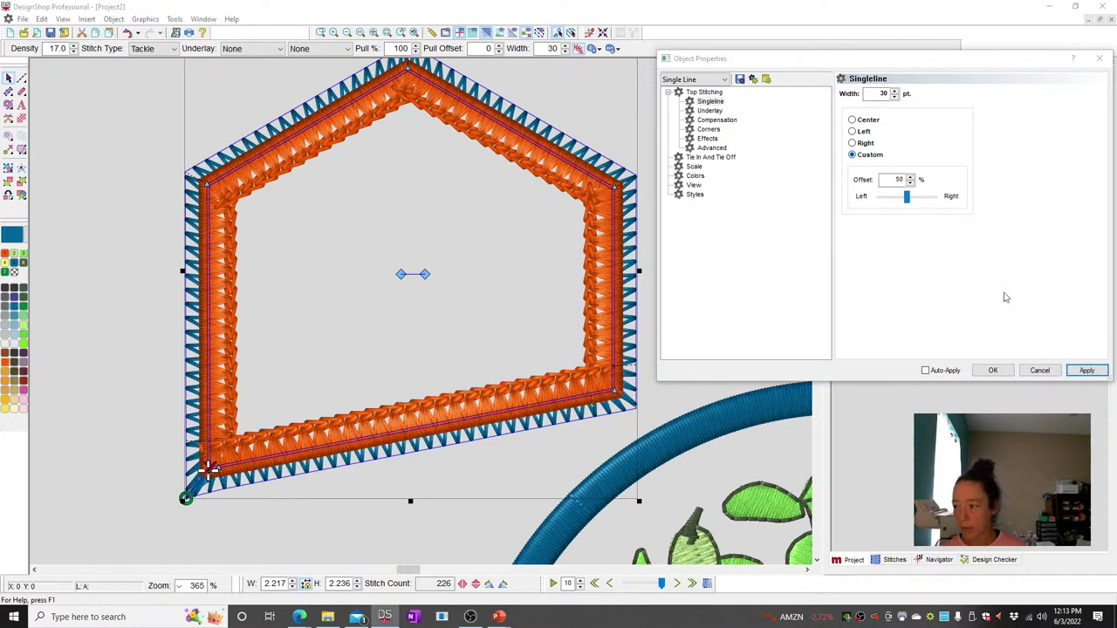
click(921, 206)
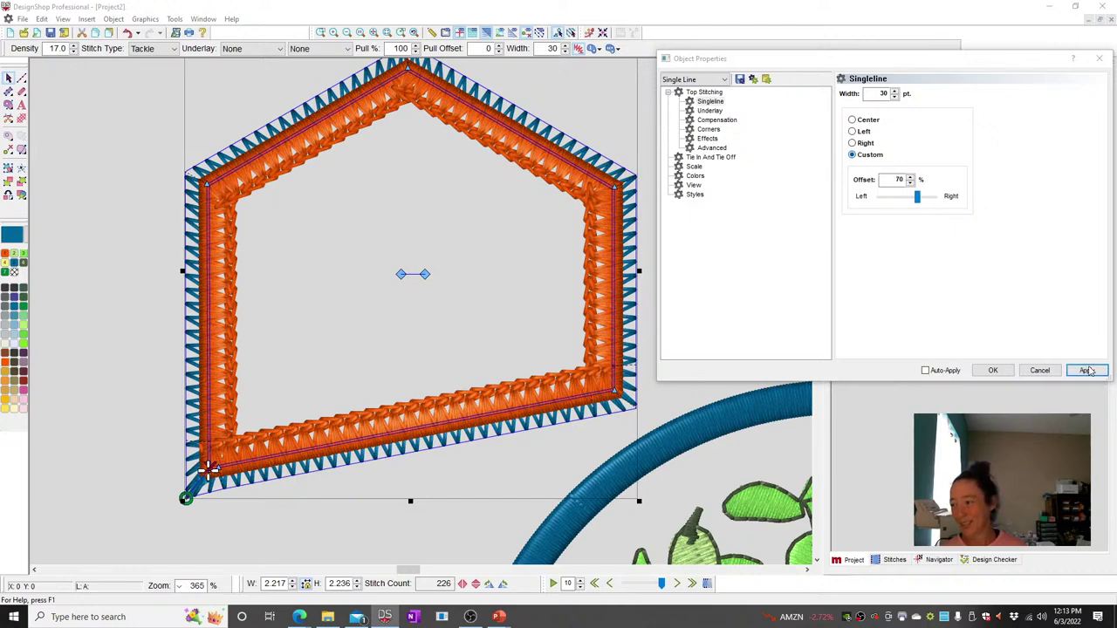
click(1086, 370)
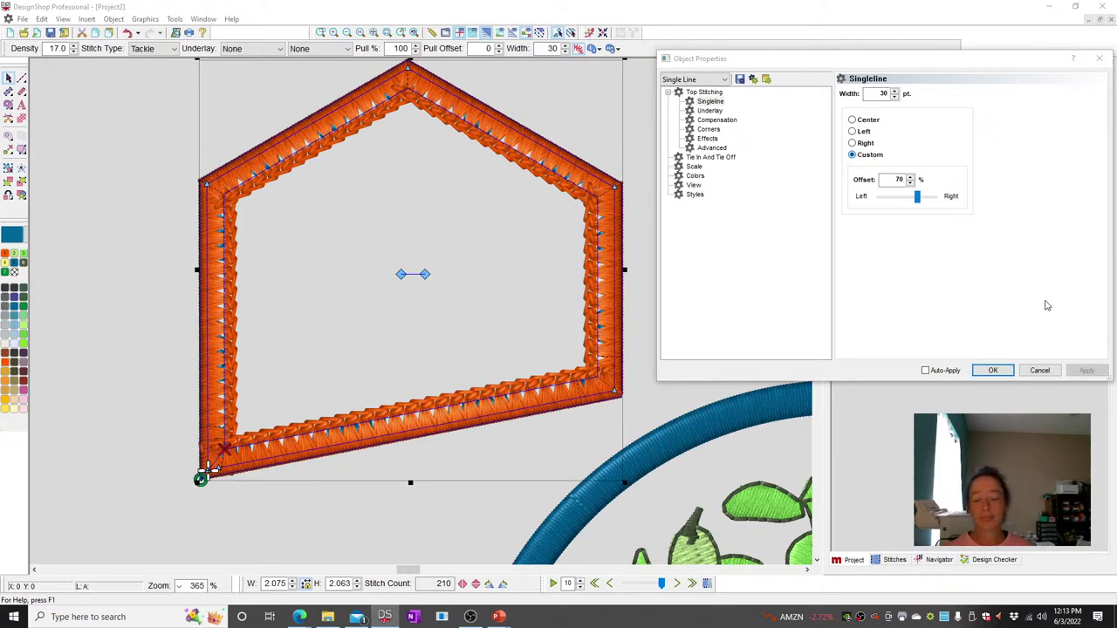
click(992, 370)
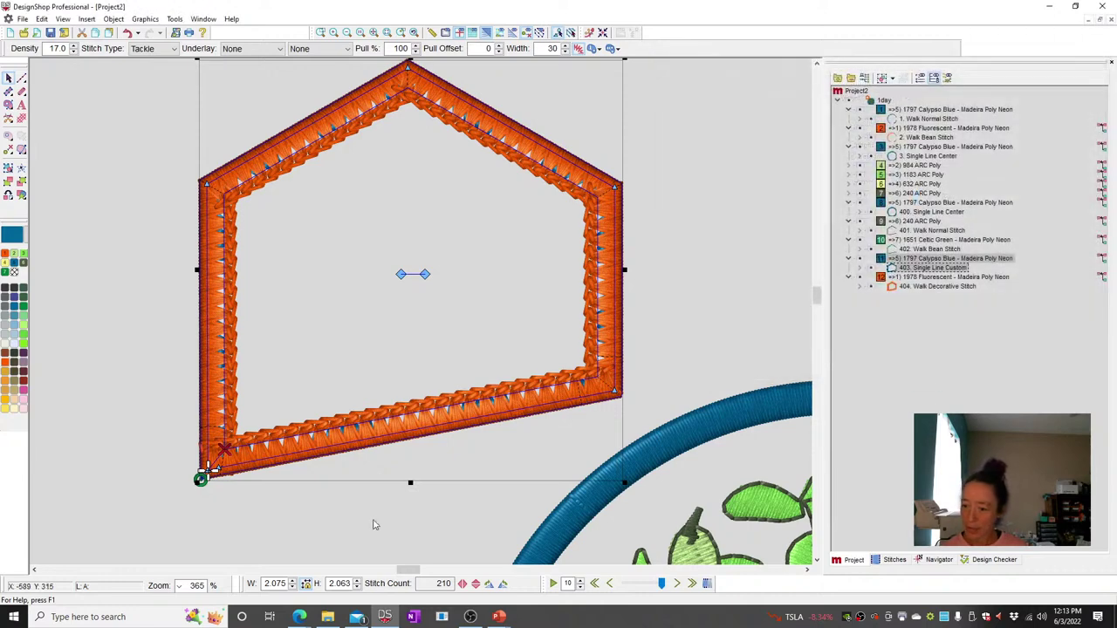
Split the house-shaped orange decorative border at its right eave corner and roof peak, separating the right roof edge into its own element.
click(695, 231)
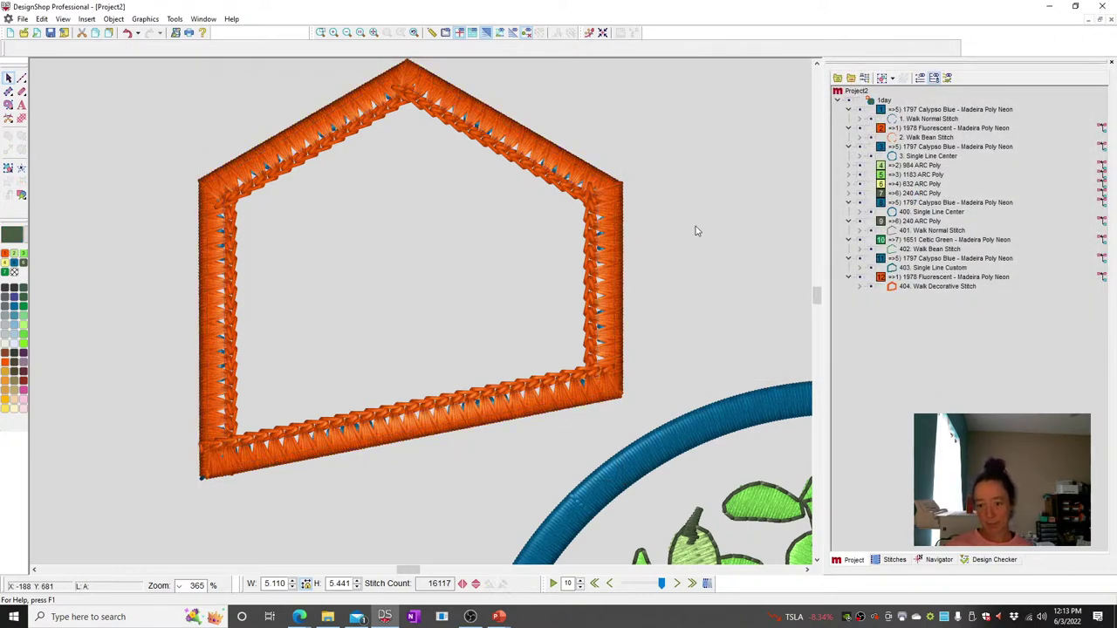
click(374, 33)
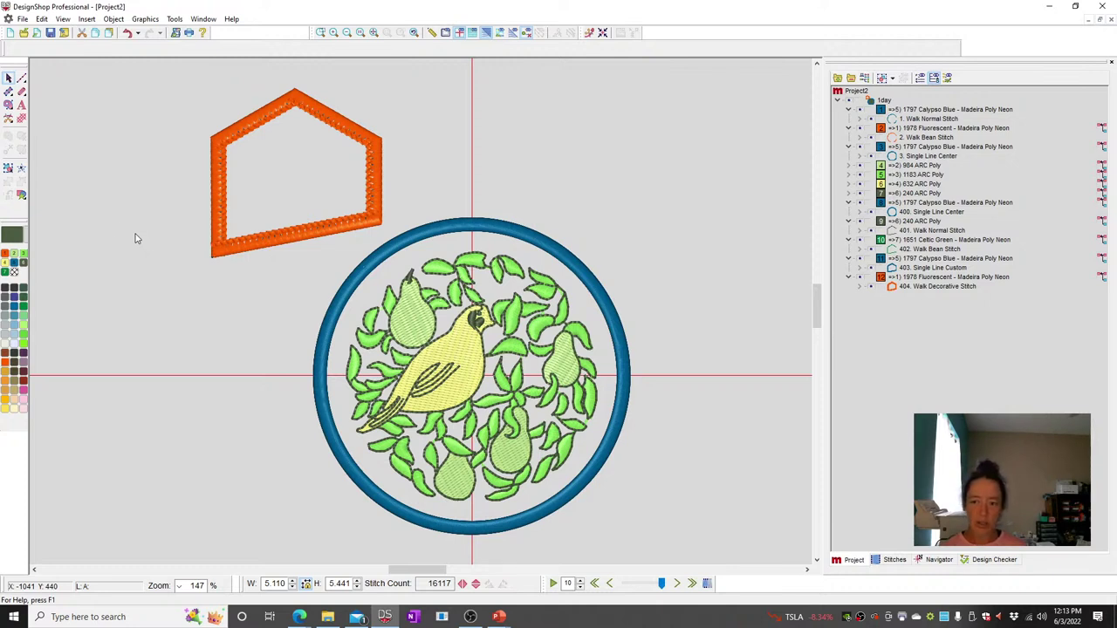
click(351, 132)
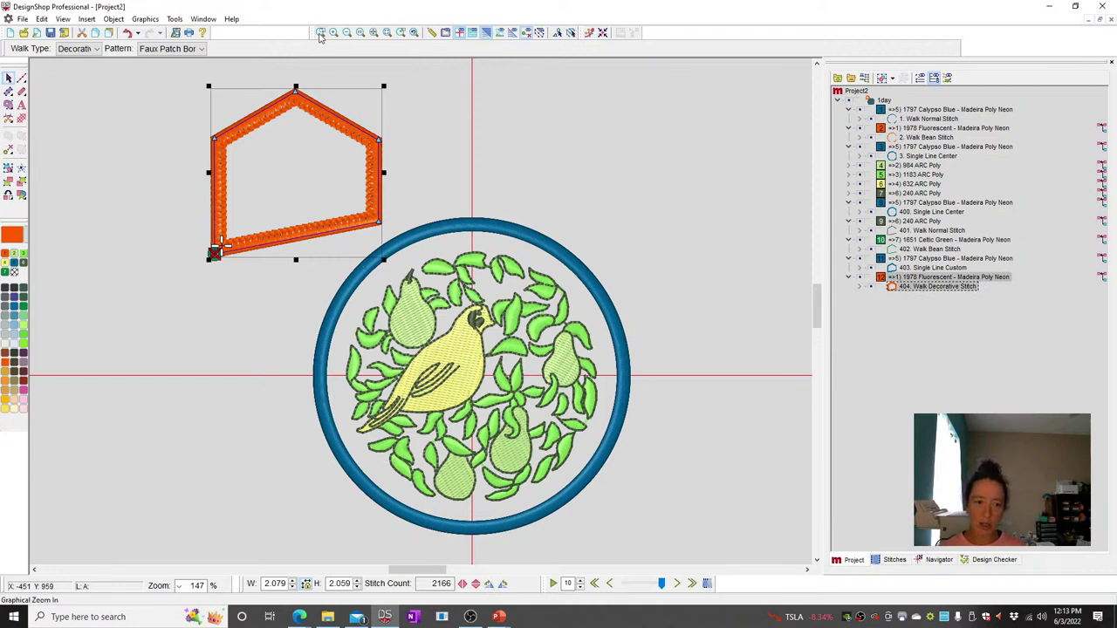
drag(294, 88, 439, 189)
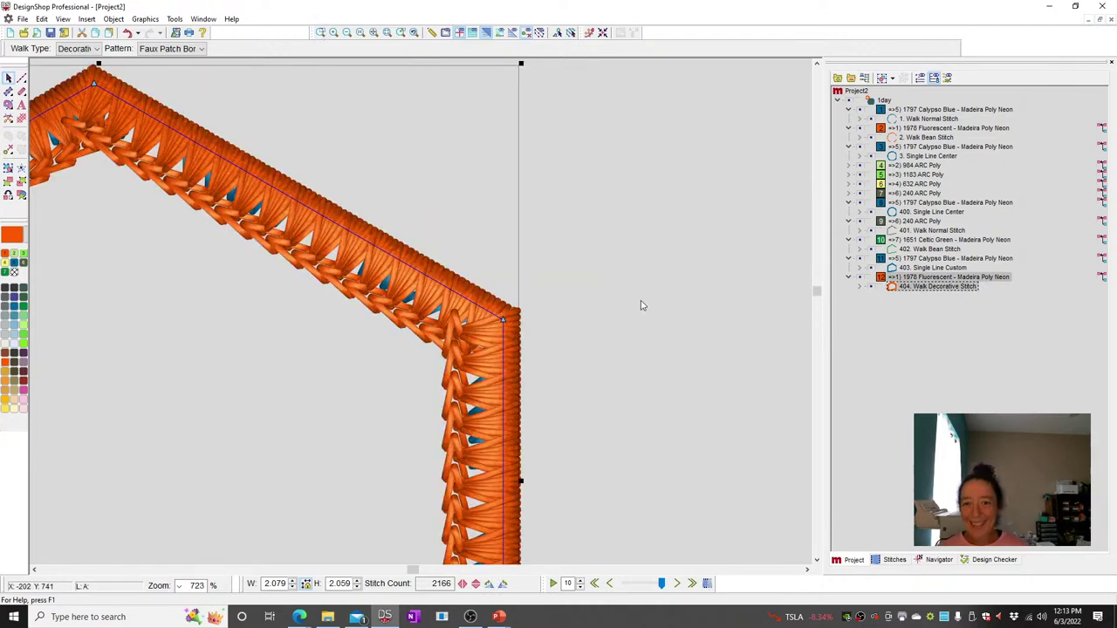
click(932, 268)
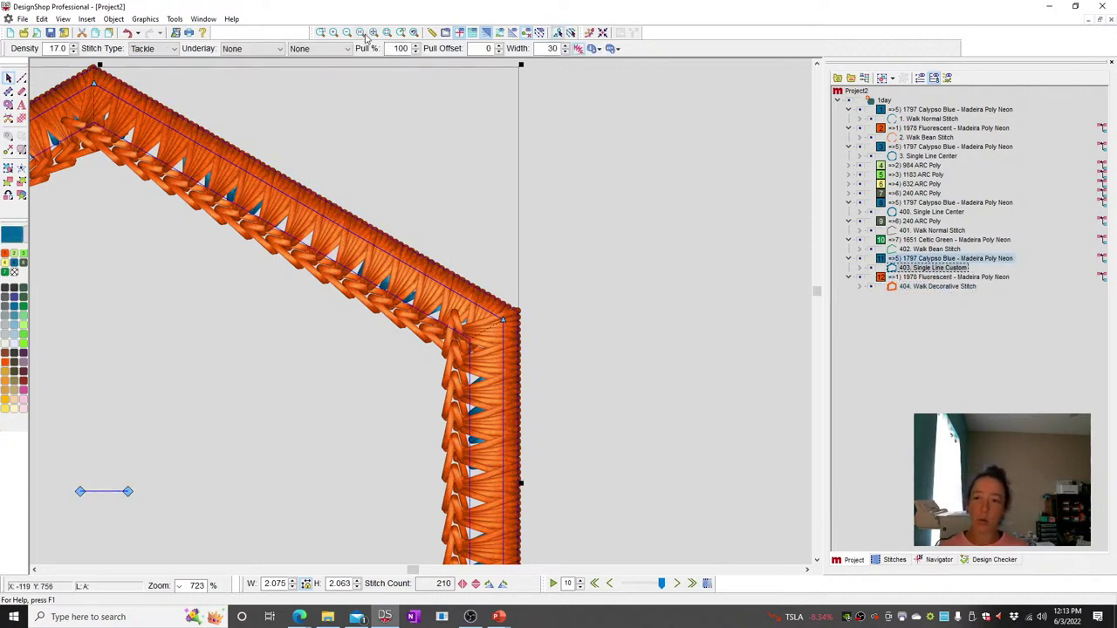
click(930, 278)
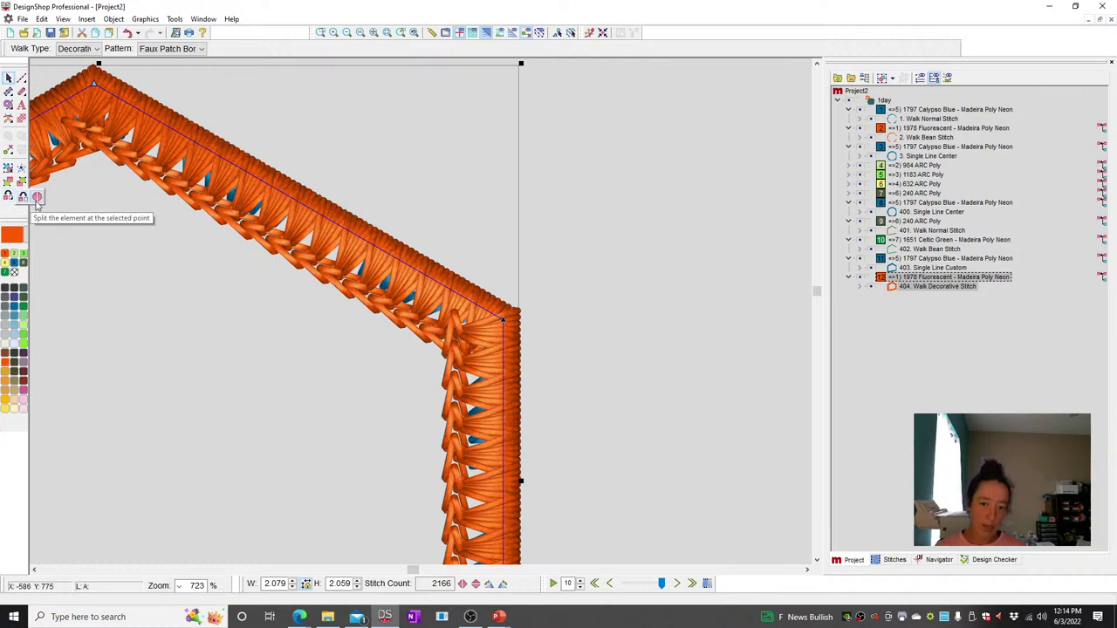
click(37, 197)
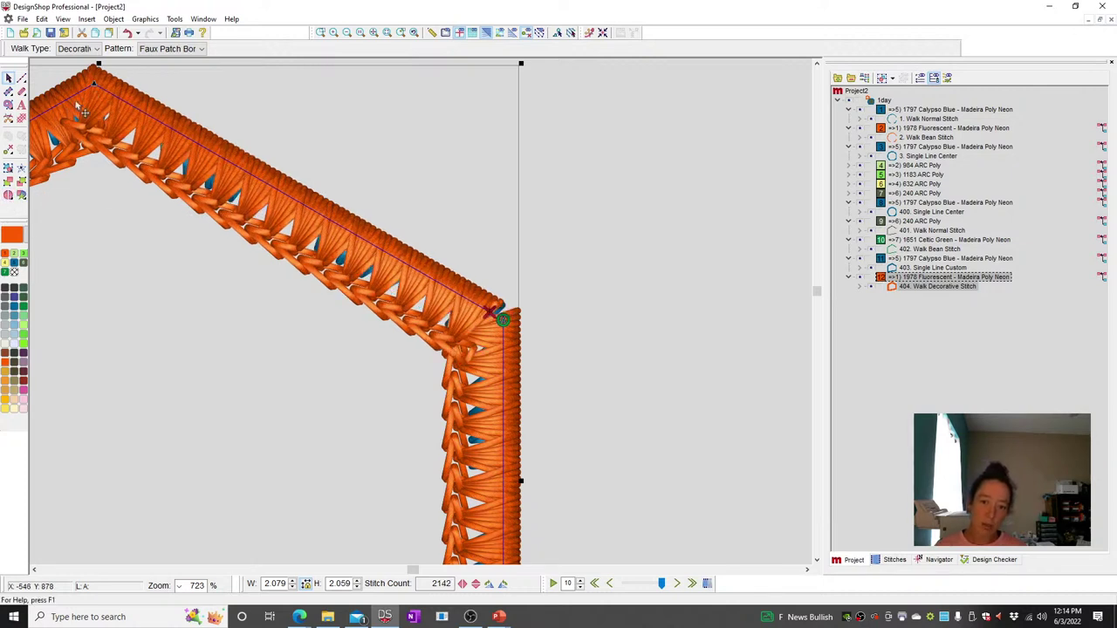
click(4, 201)
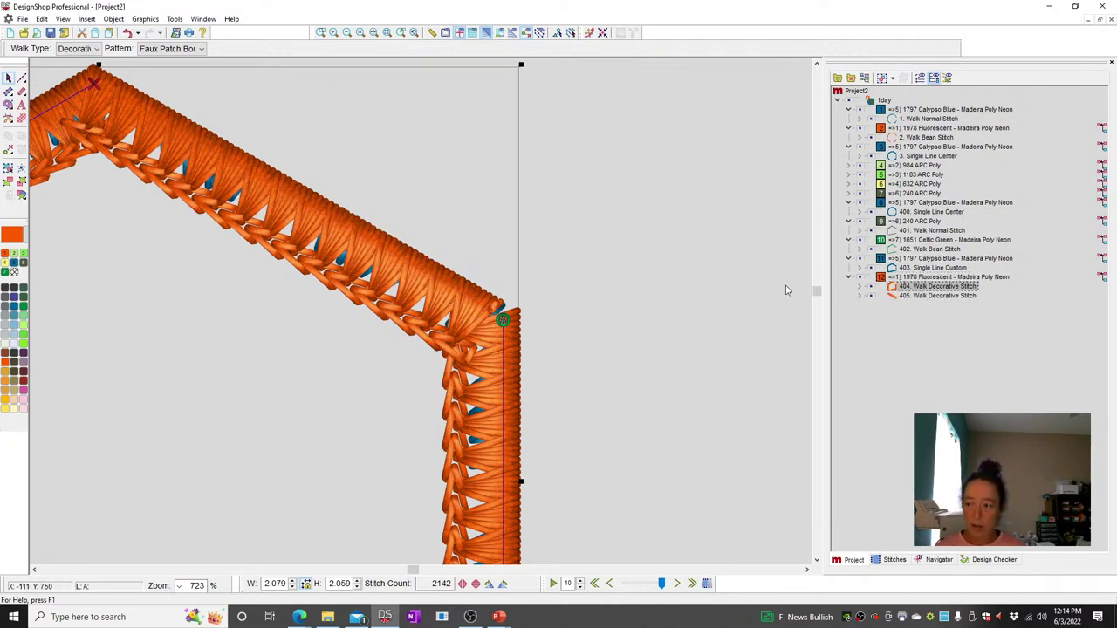
key(Return)
Lengthen the separated right roof segment past the eave corner, making it about 1.37 wide and 0.90 high.
click(397, 312)
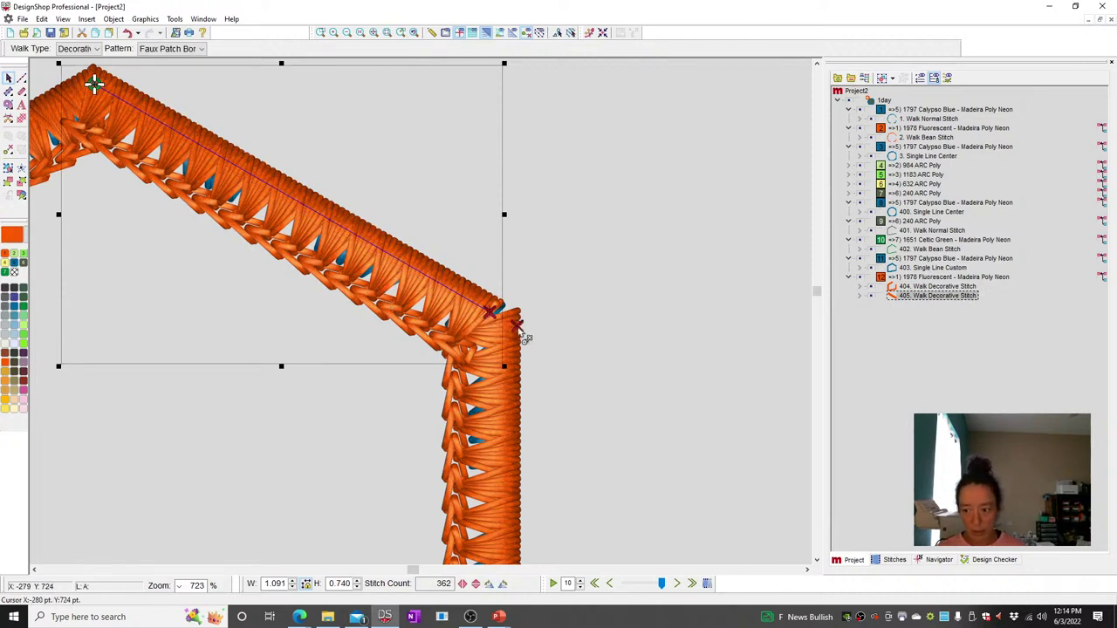
drag(472, 300, 523, 337)
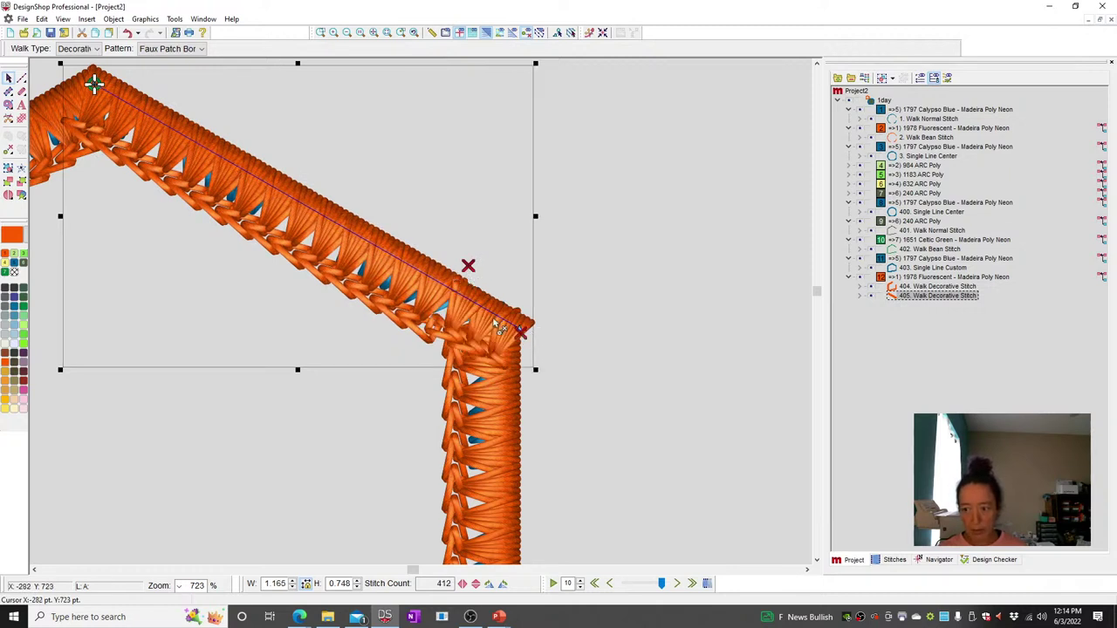
click(533, 339)
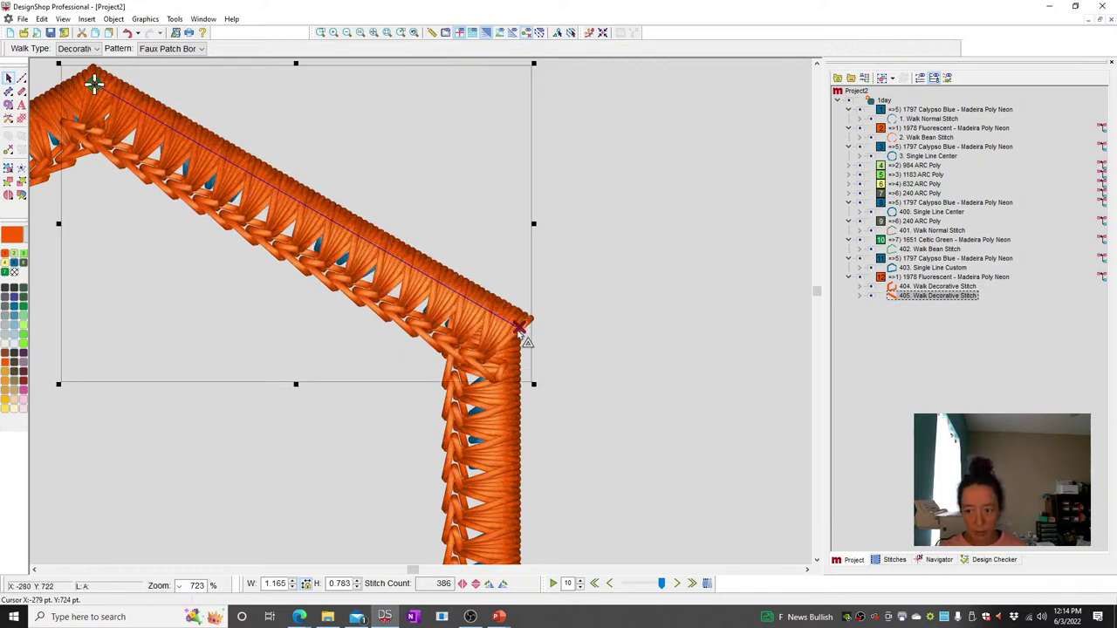
drag(527, 334, 599, 392)
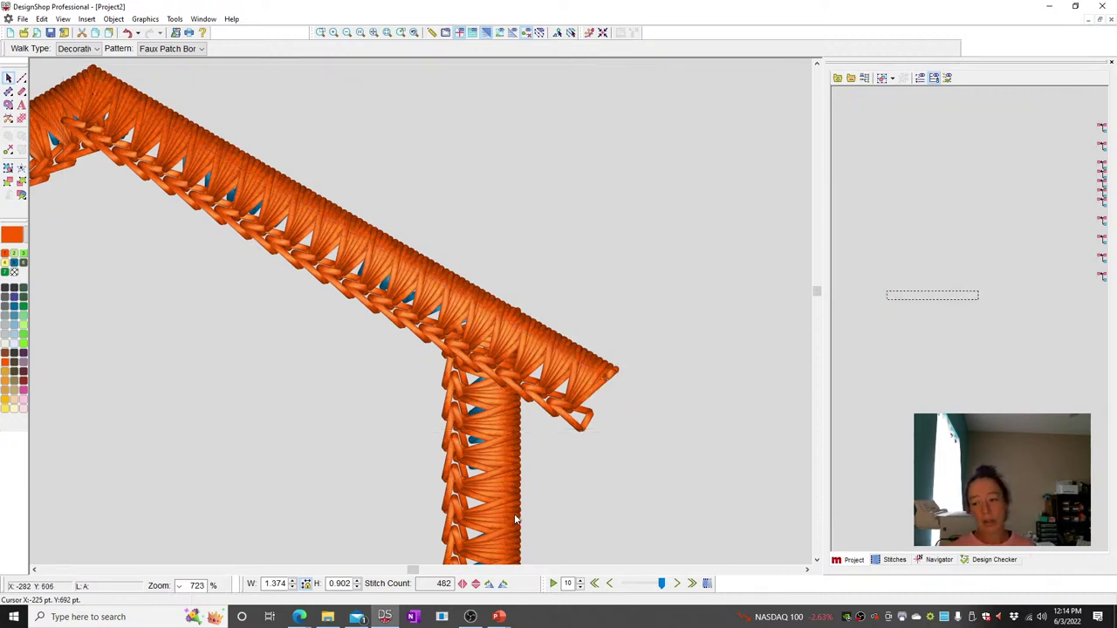
Extend the upper end of the house border's right vertical side slightly above the roof segment so the two overlap at the corner.
click(494, 390)
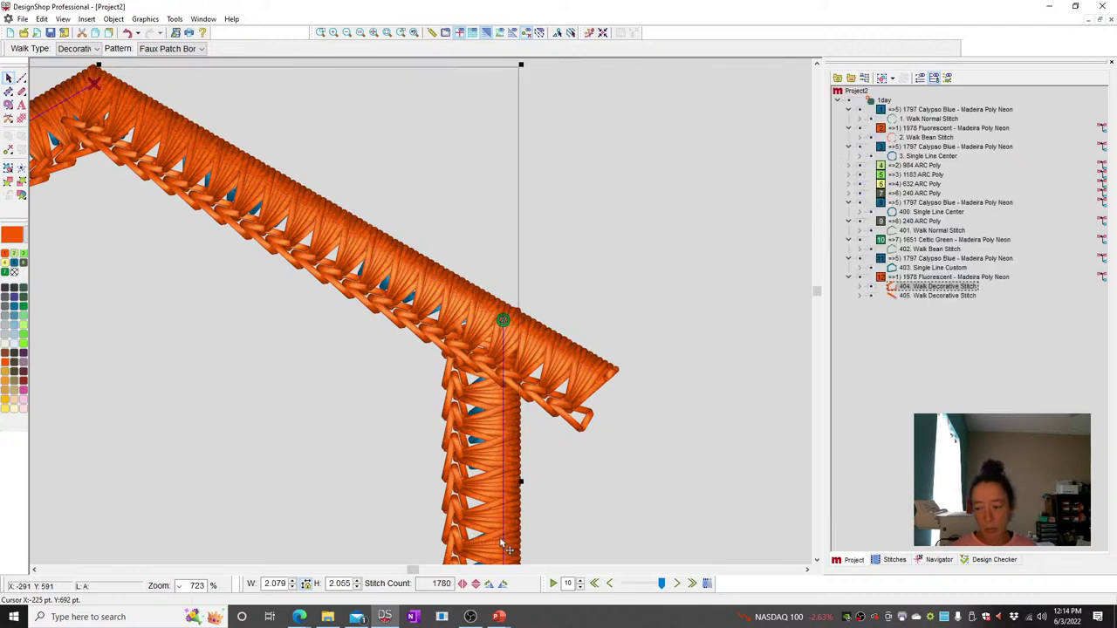
click(502, 281)
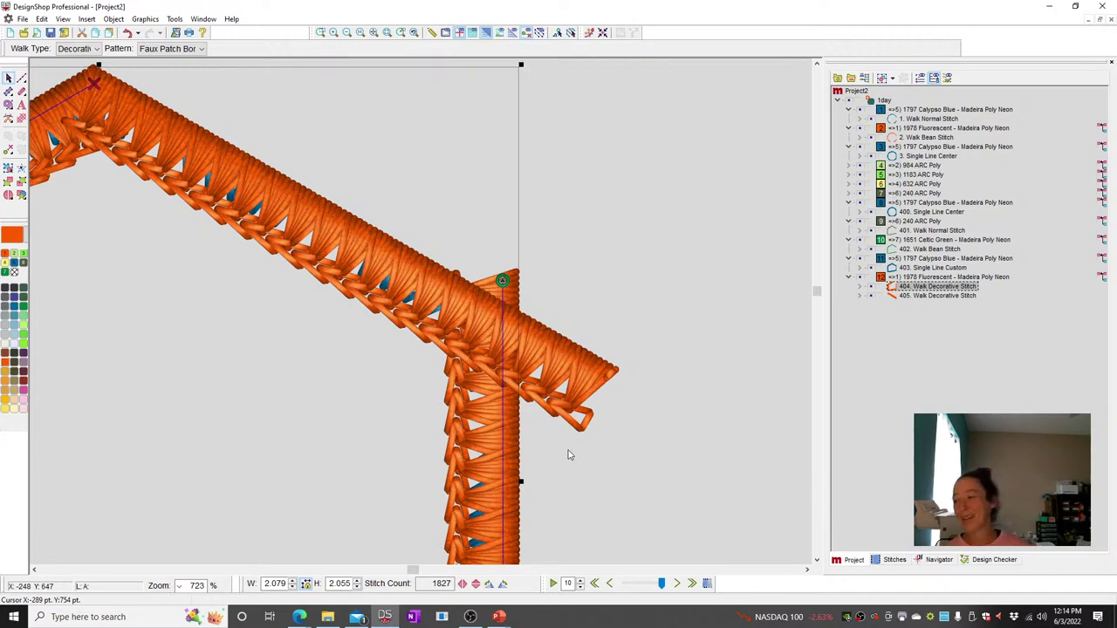
click(605, 264)
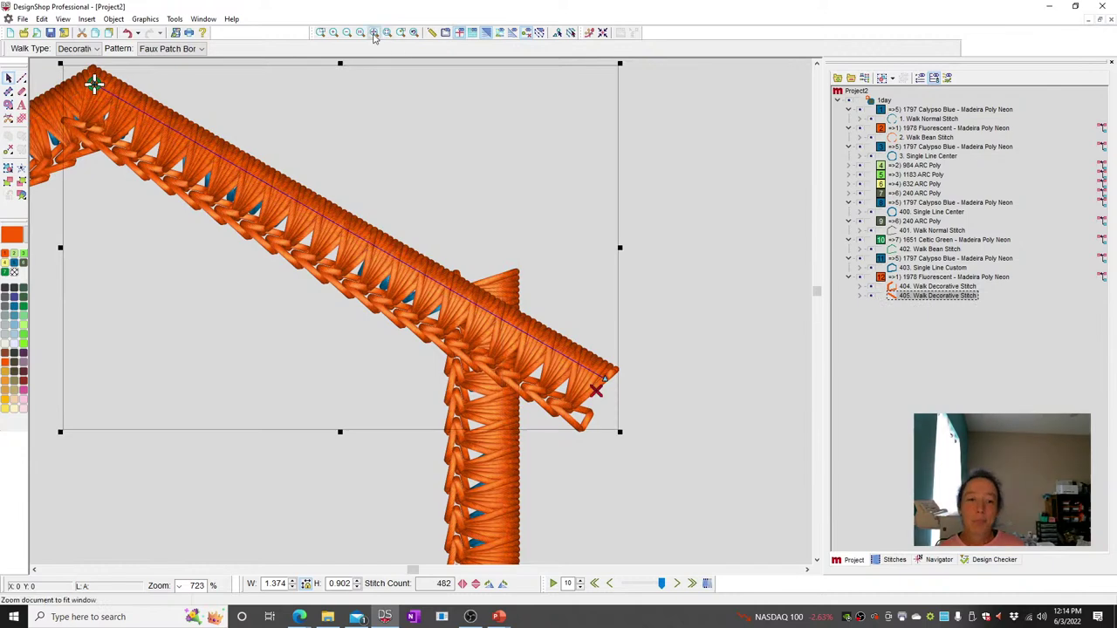
click(374, 34)
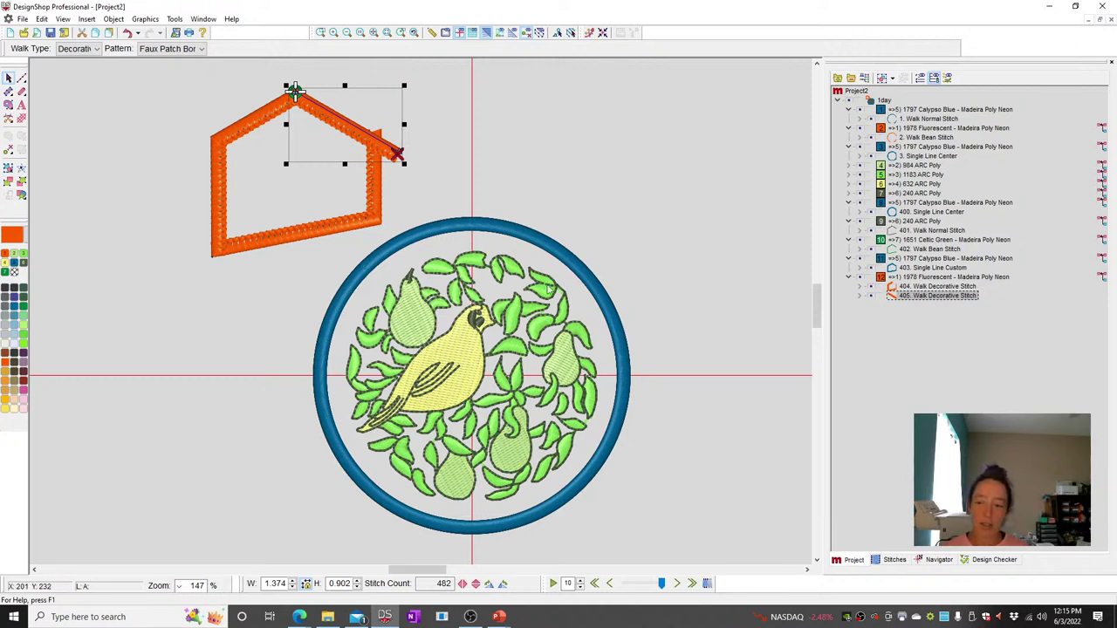
Leave the house border as it is and switch to the PowerPoint slide show with the Questions slide.
key(Delete)
key(ctrl+z)
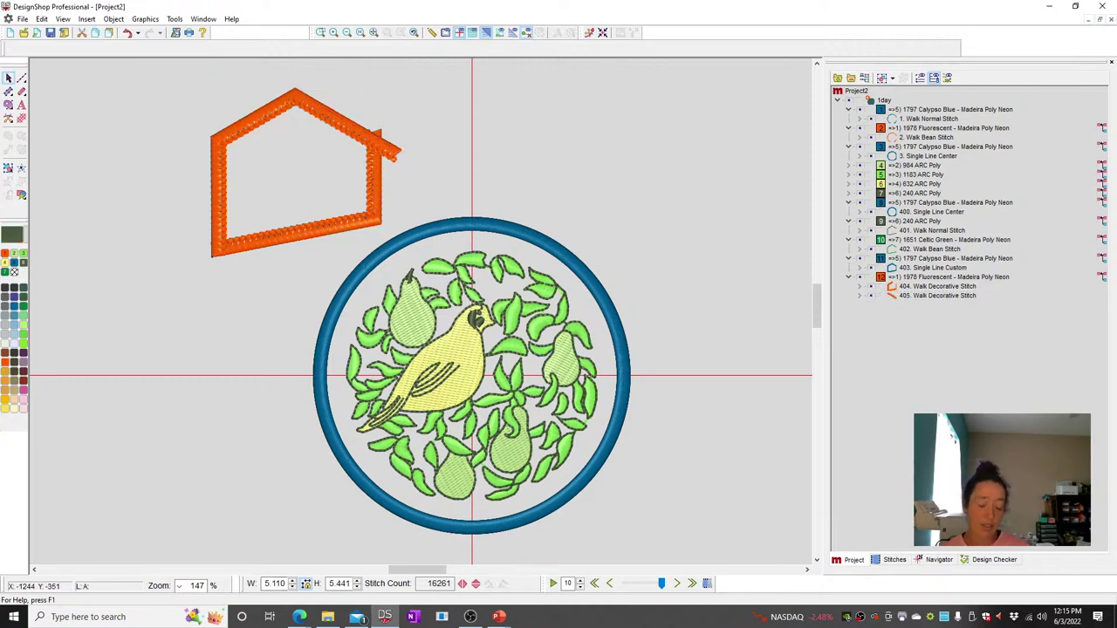
mouse_move(498, 617)
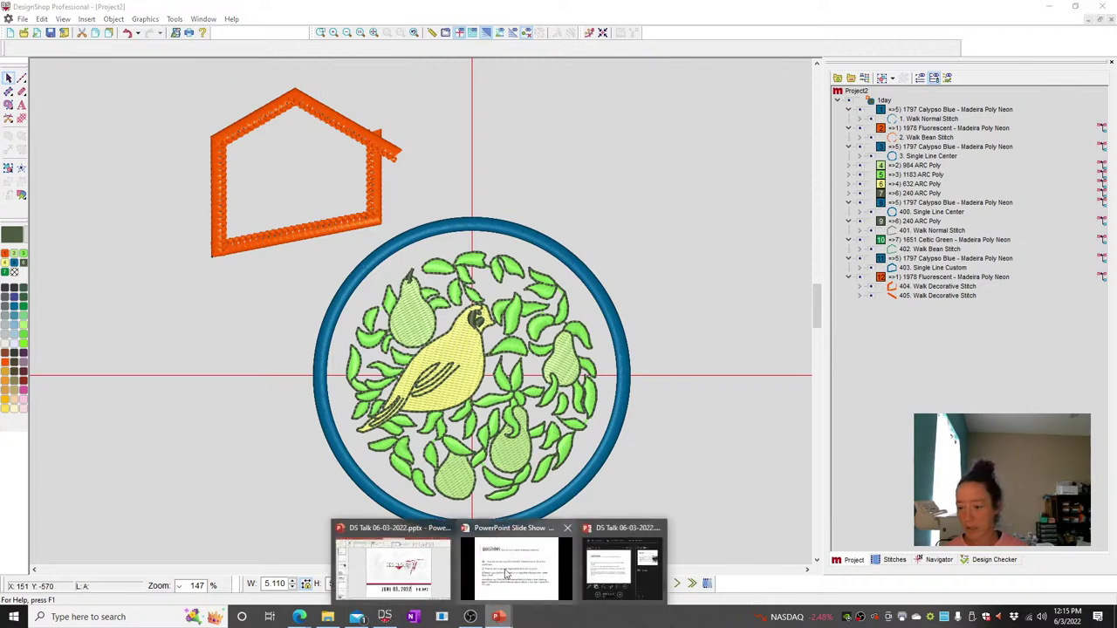
click(515, 568)
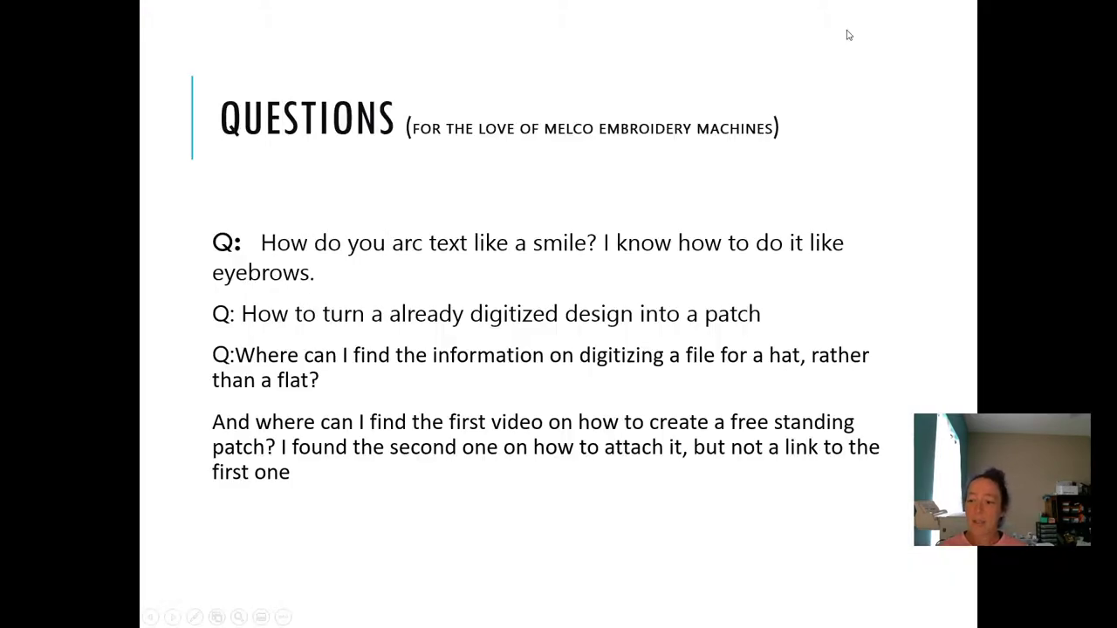
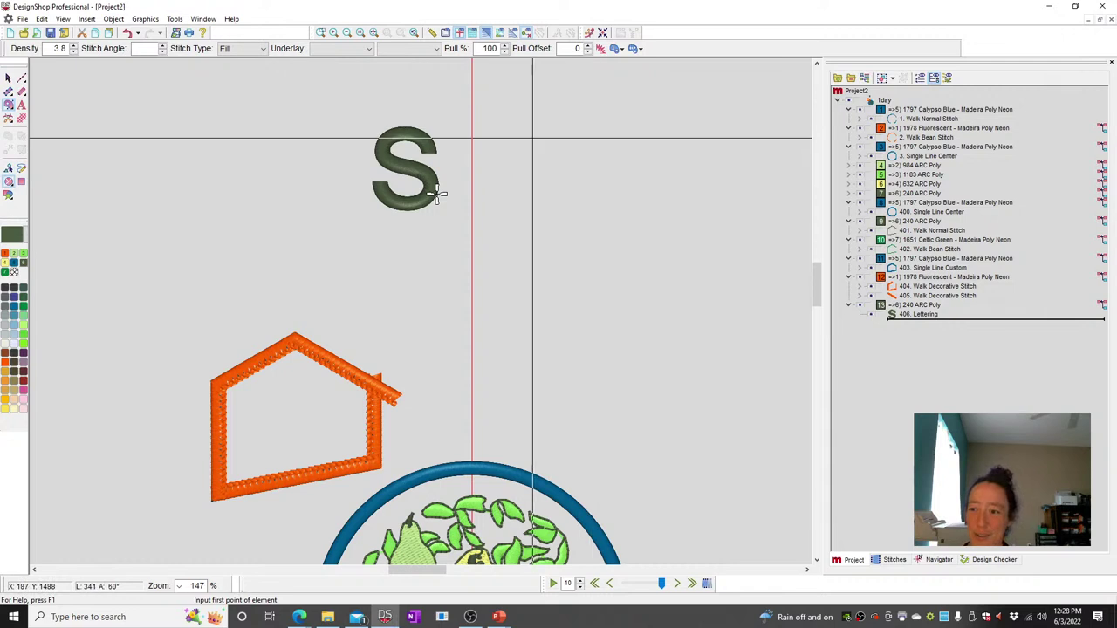
Draw a filled circle about 1.10 in diameter beside the letter S.
click(510, 179)
click(540, 214)
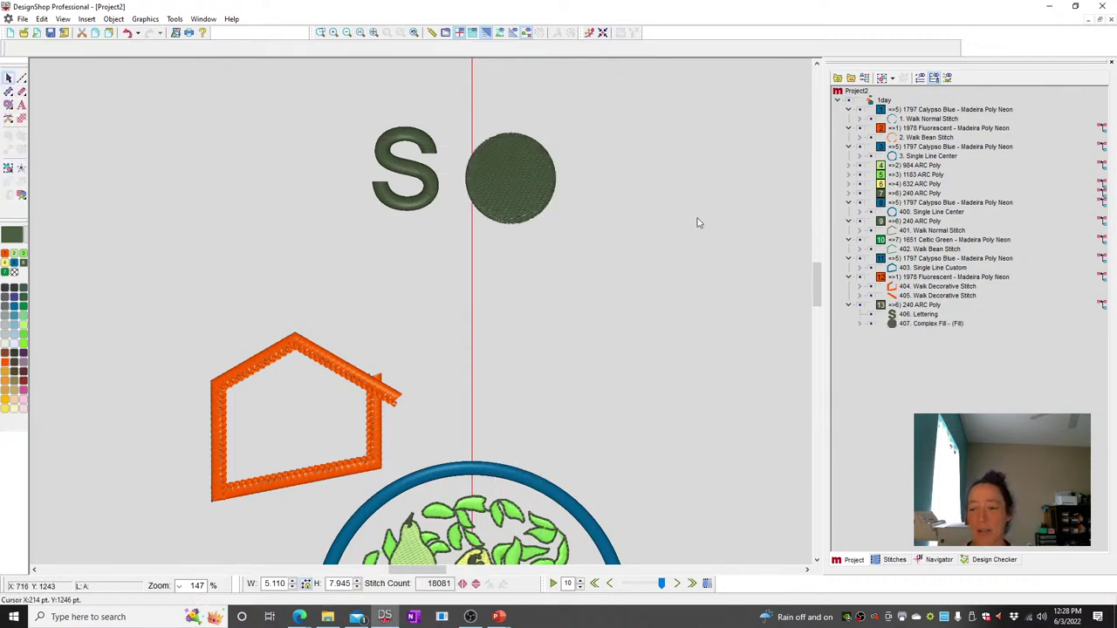
Try Satin auto borders 14 pt wide with a color change on the letter S, and undo them.
drag(344, 117, 633, 274)
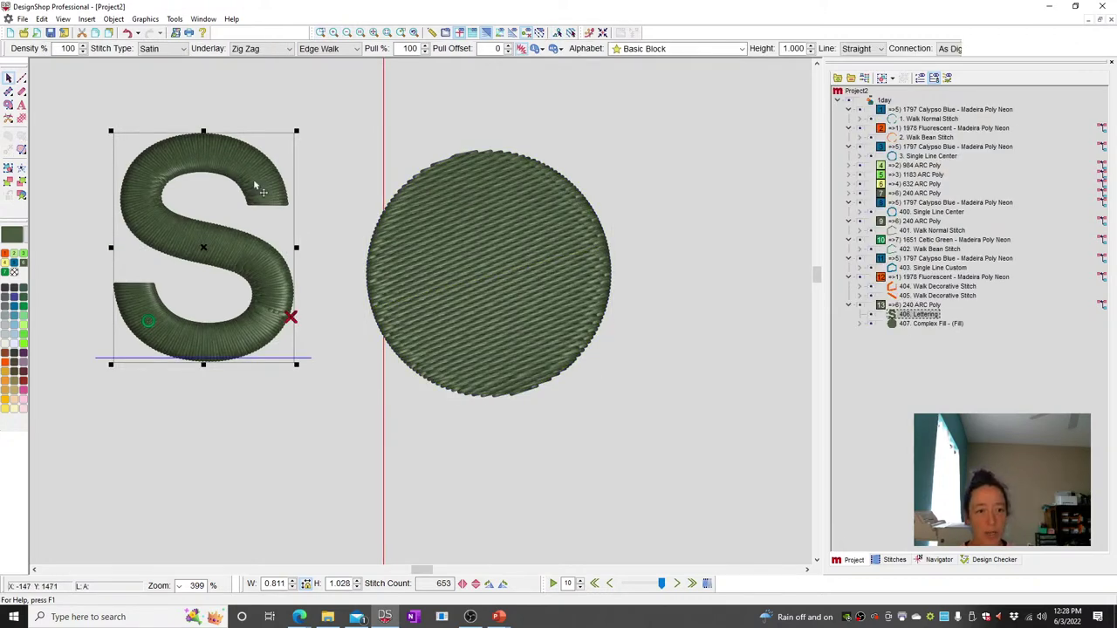
right_click(214, 220)
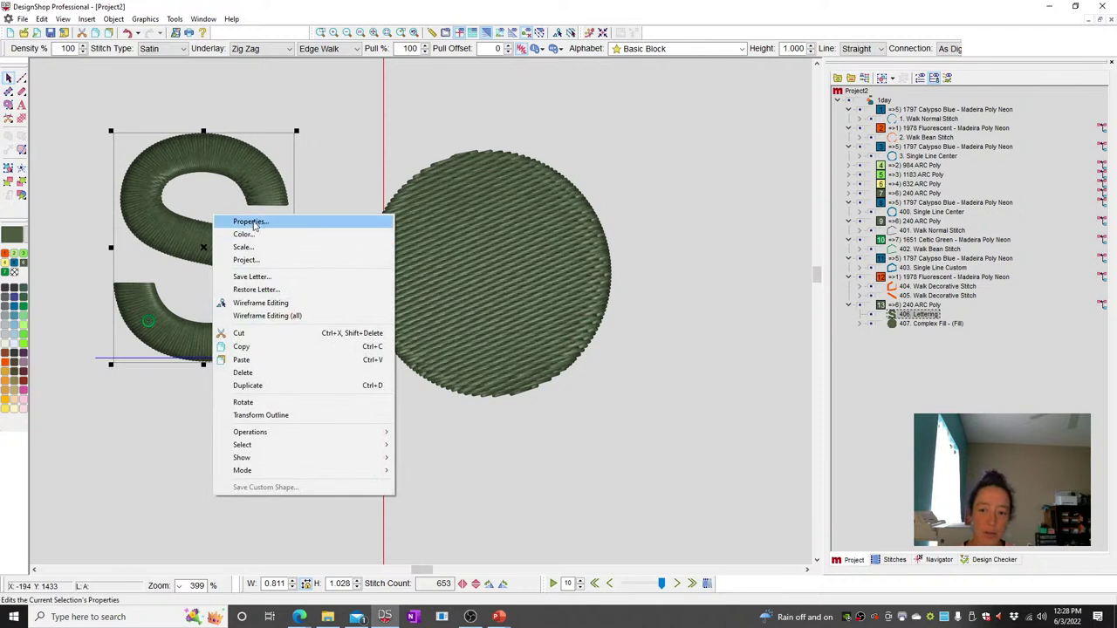
click(257, 226)
click(716, 111)
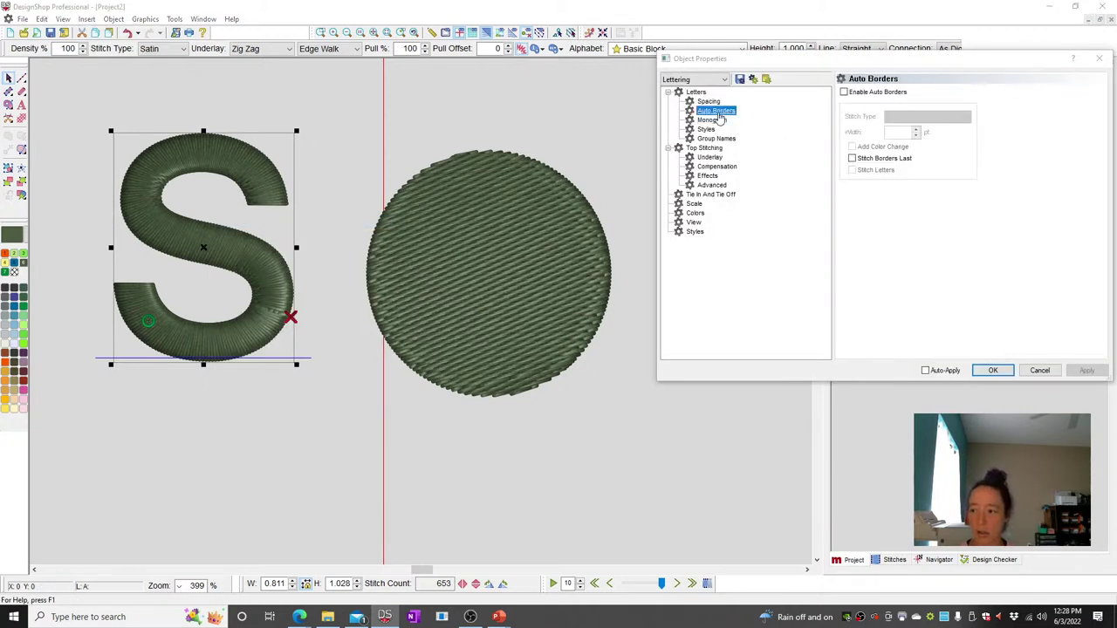
click(887, 92)
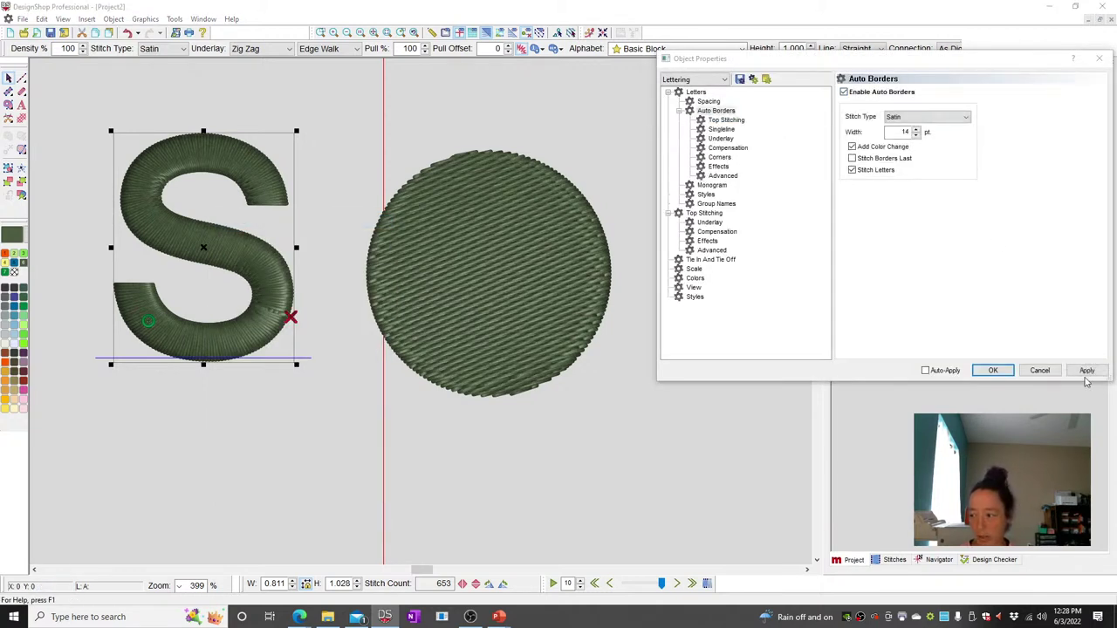
click(1086, 370)
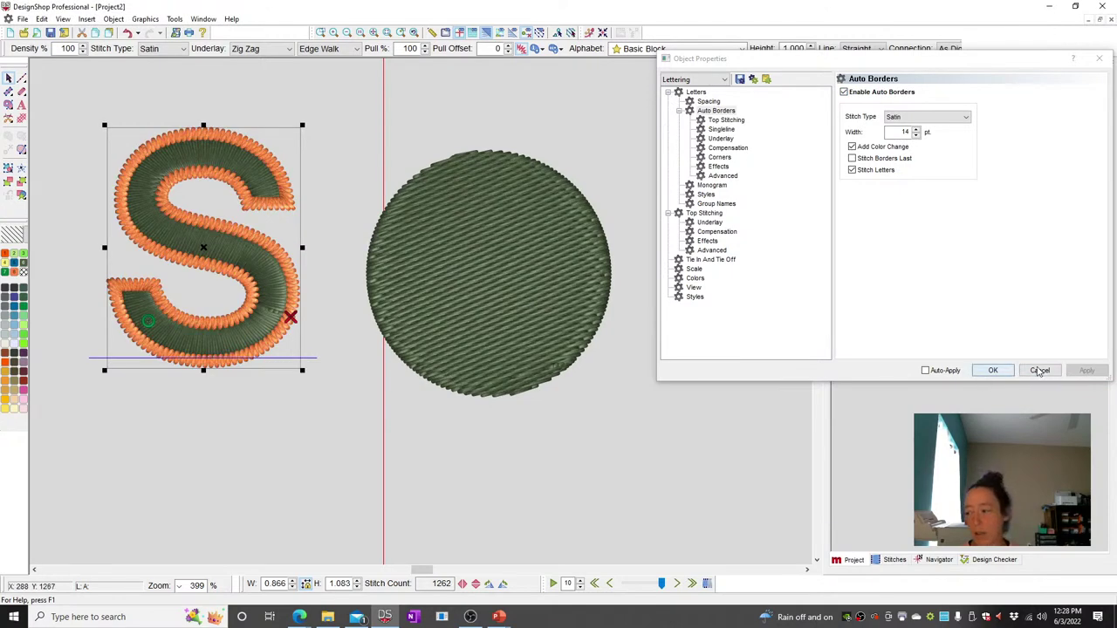
click(992, 370)
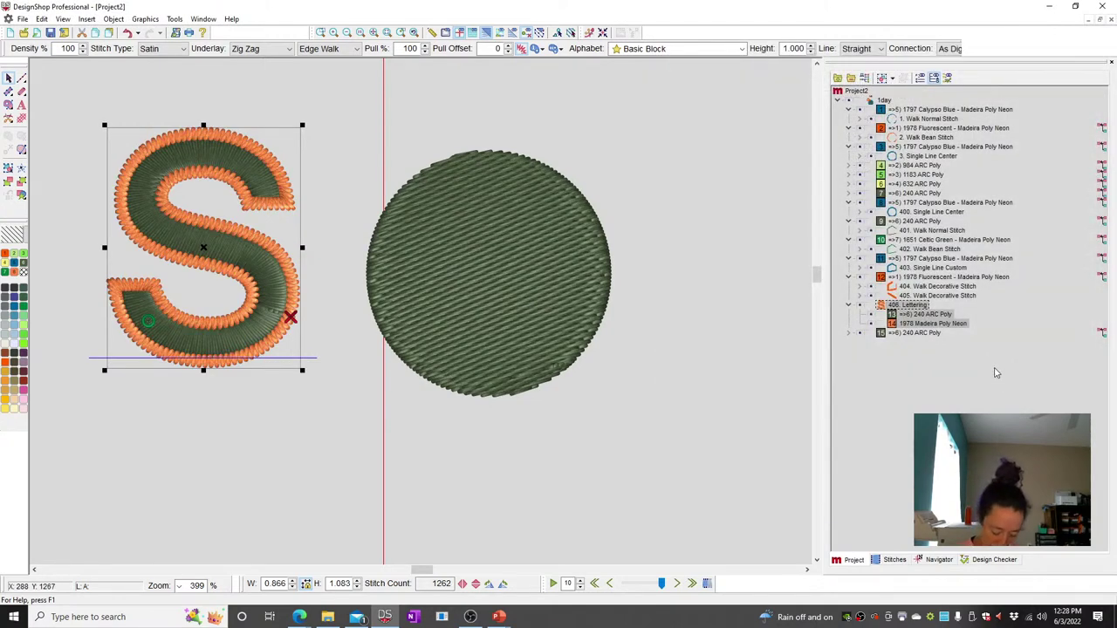
key(ctrl+z)
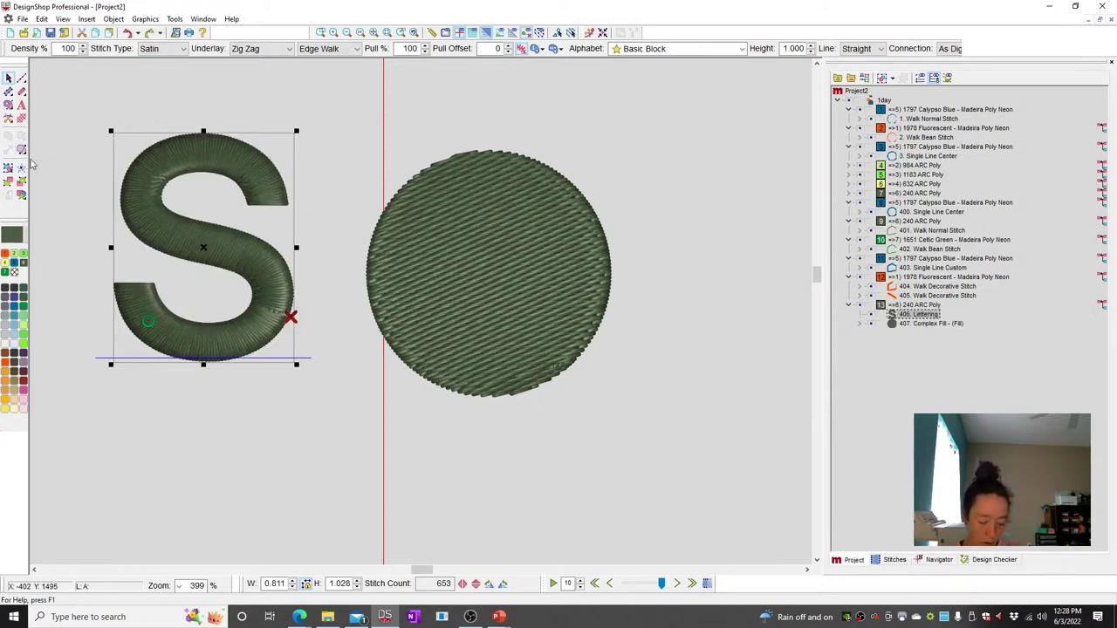
Create a Satin single line border from the letter S outline and color it 1950 Fluorescent green.
click(23, 91)
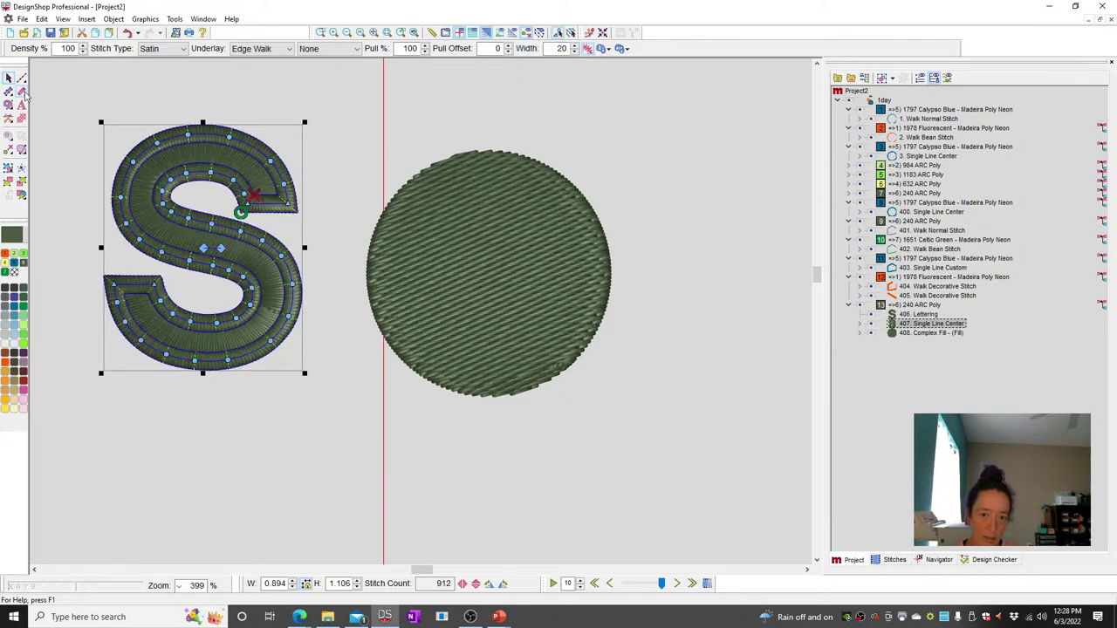
click(15, 349)
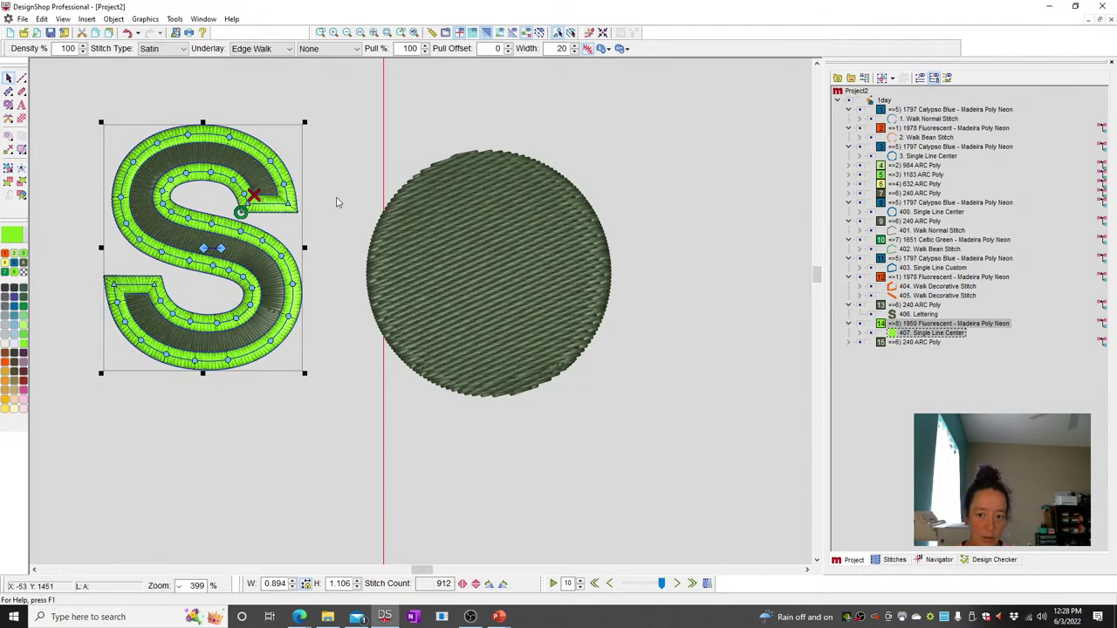
Create a Satin single line border around the filled circle and color it 1953 Pastel Blue.
click(478, 226)
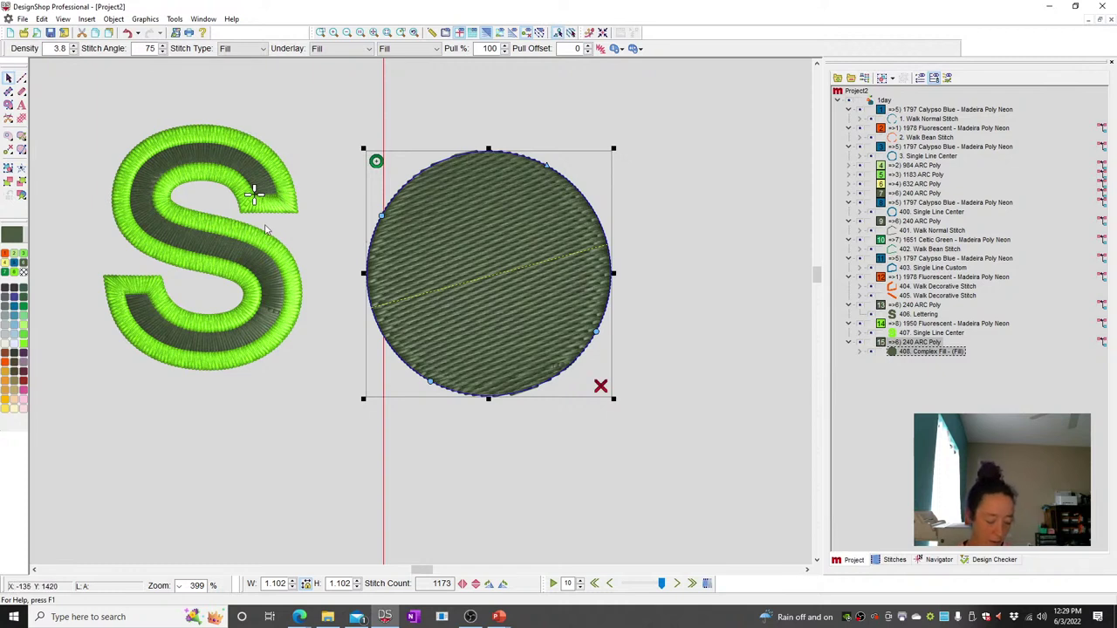
click(21, 92)
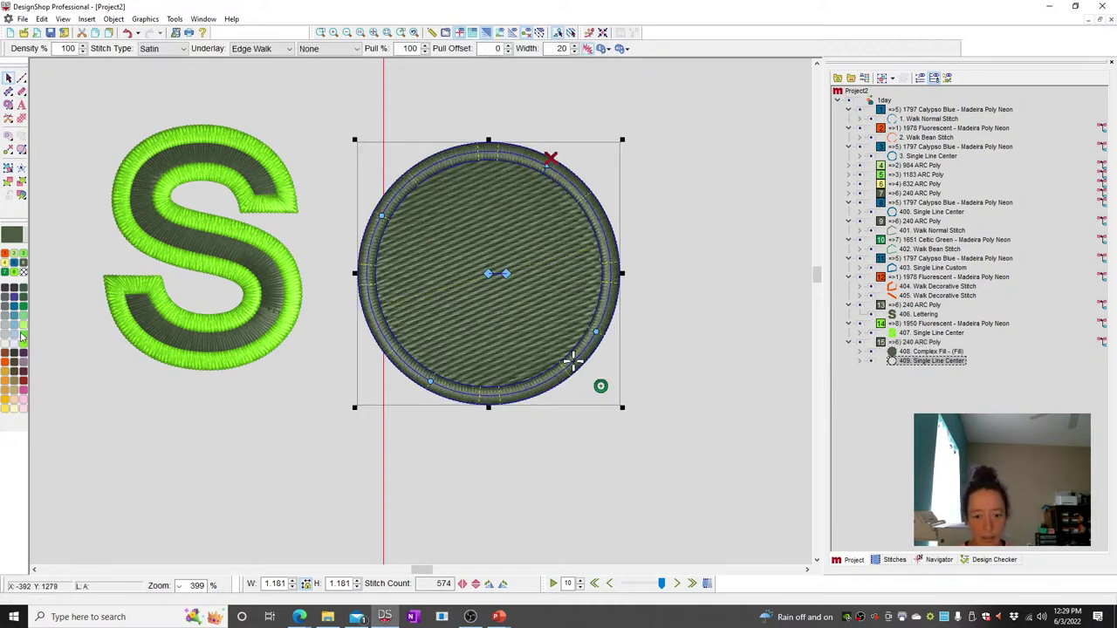
click(706, 492)
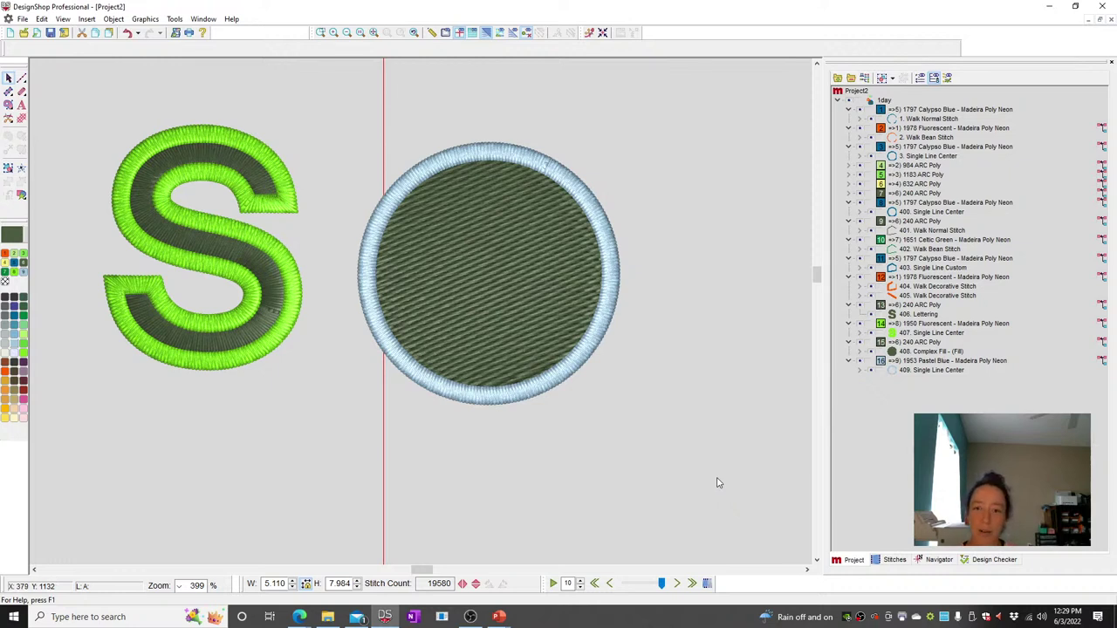
Generate a primer stitch layer for the filled circle.
click(514, 282)
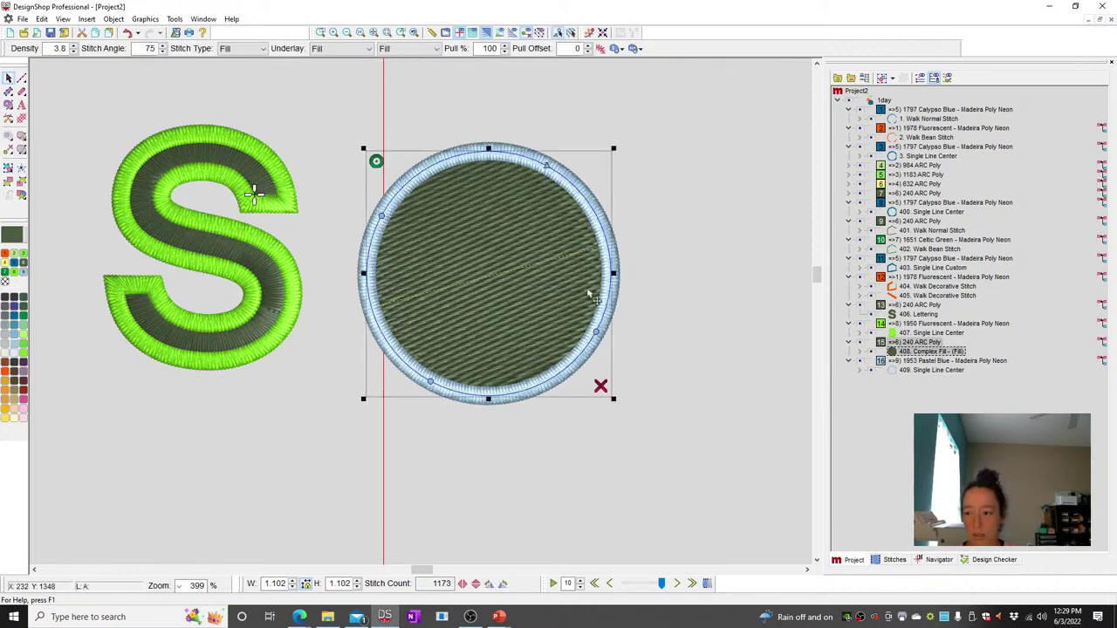
click(115, 19)
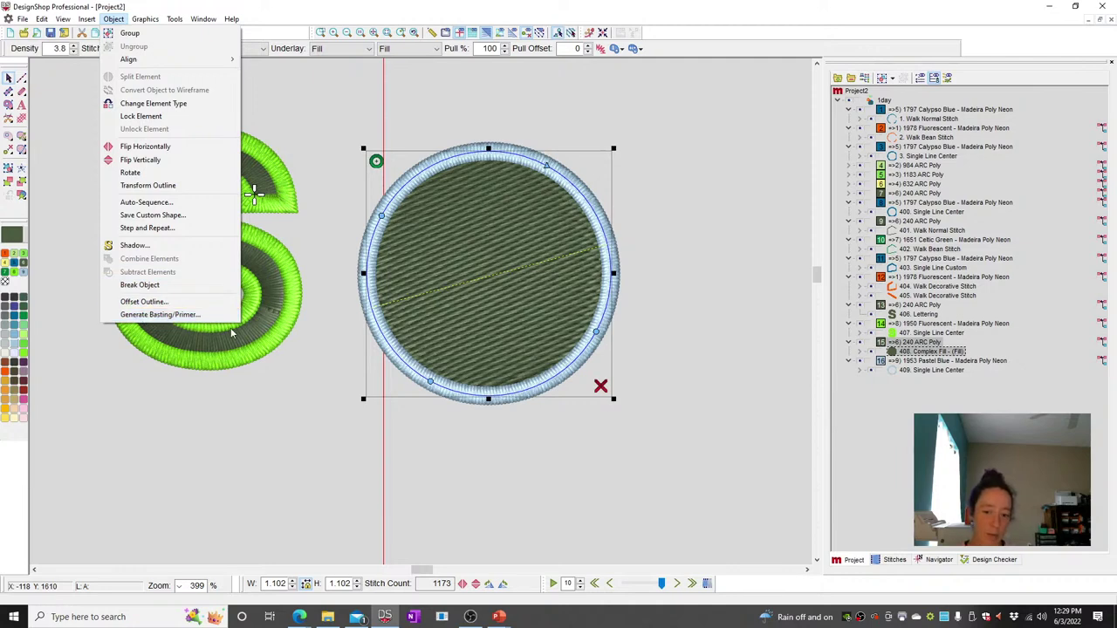
click(175, 314)
click(541, 245)
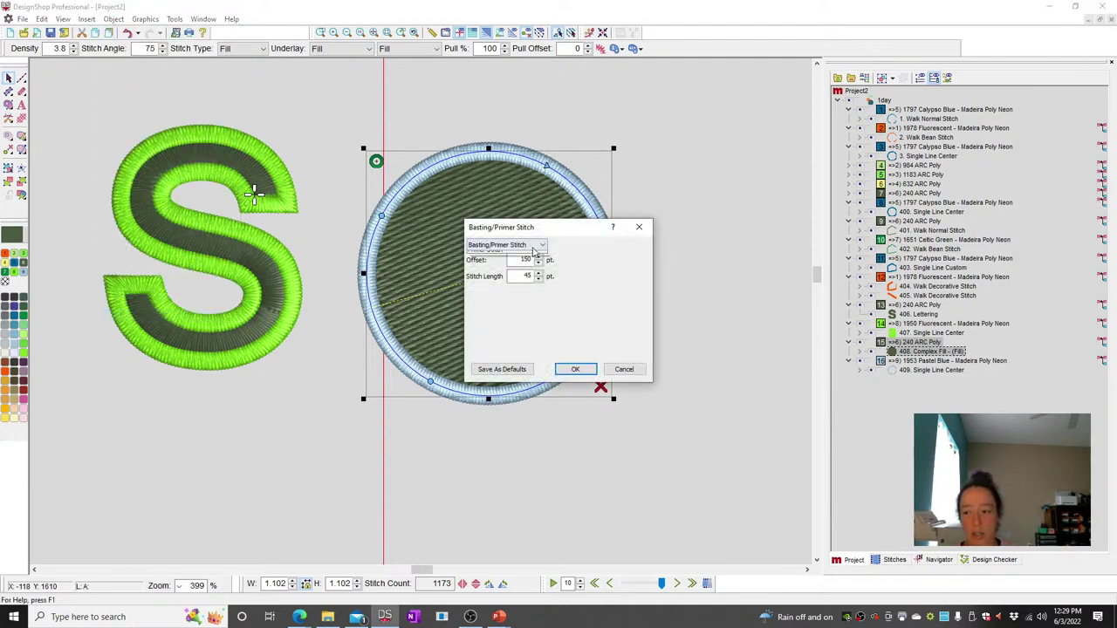
click(509, 264)
click(575, 369)
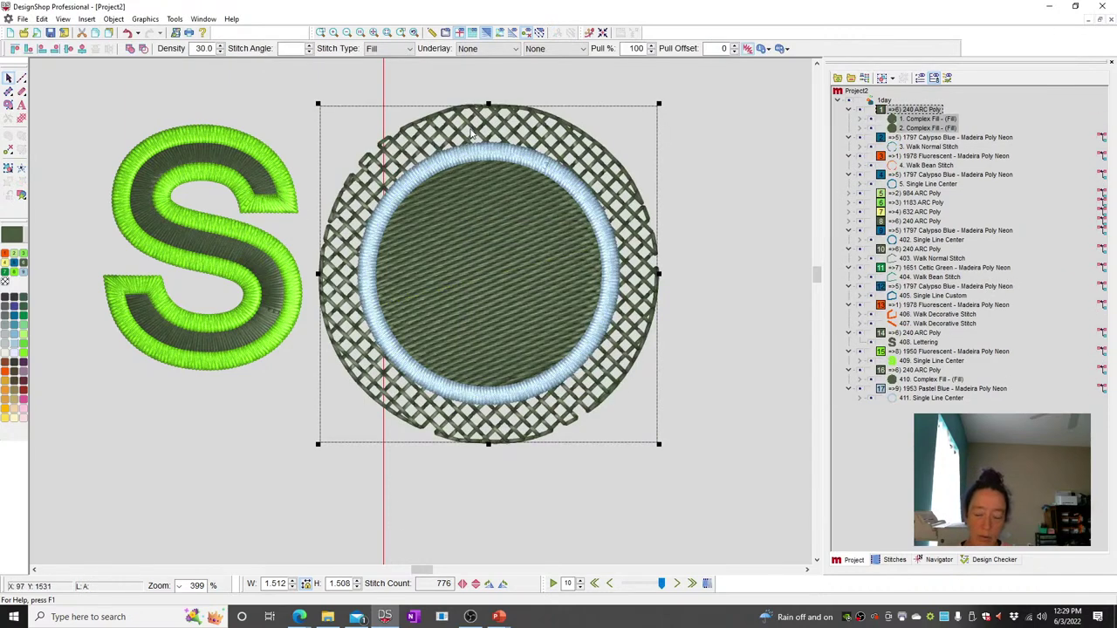
Reduce the circle's primer to a single fill, try it as a Satin single line border, and delete it.
click(927, 146)
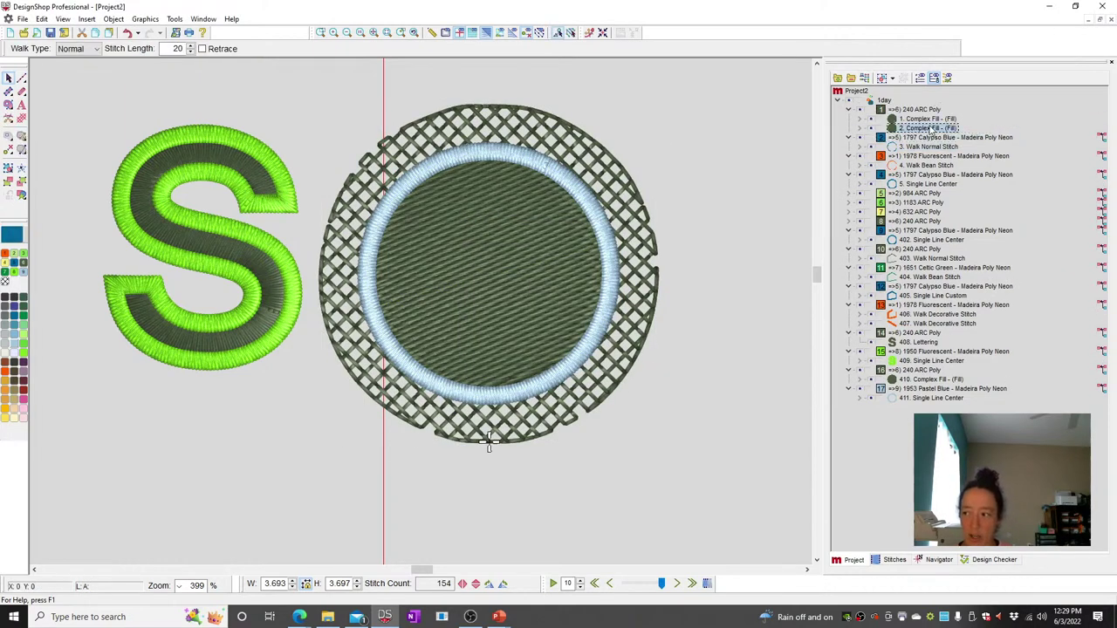
click(923, 119)
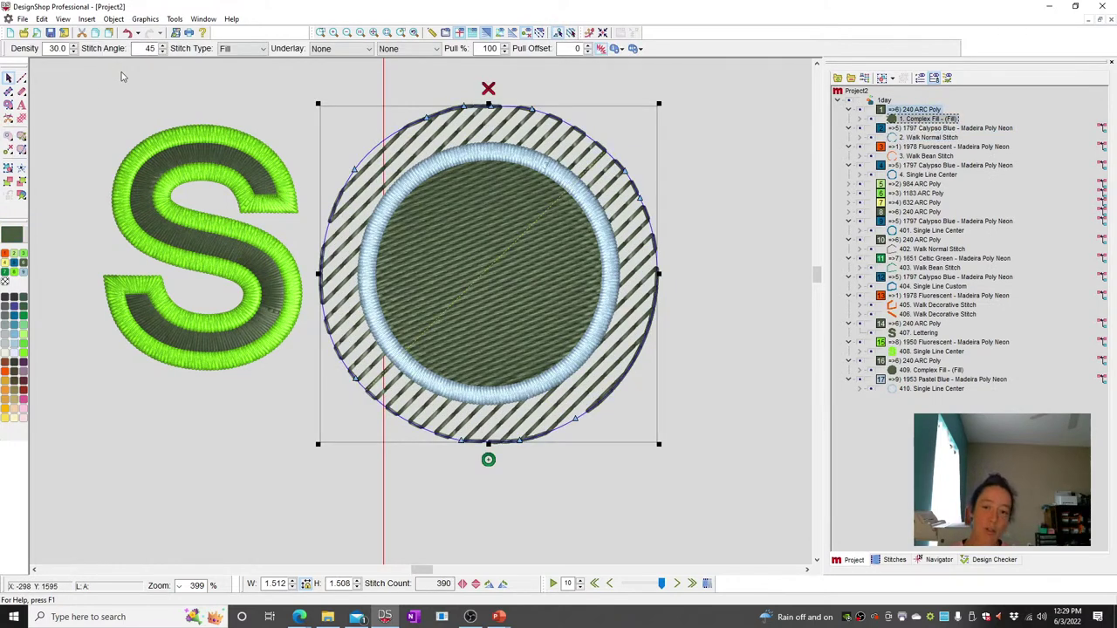
click(22, 93)
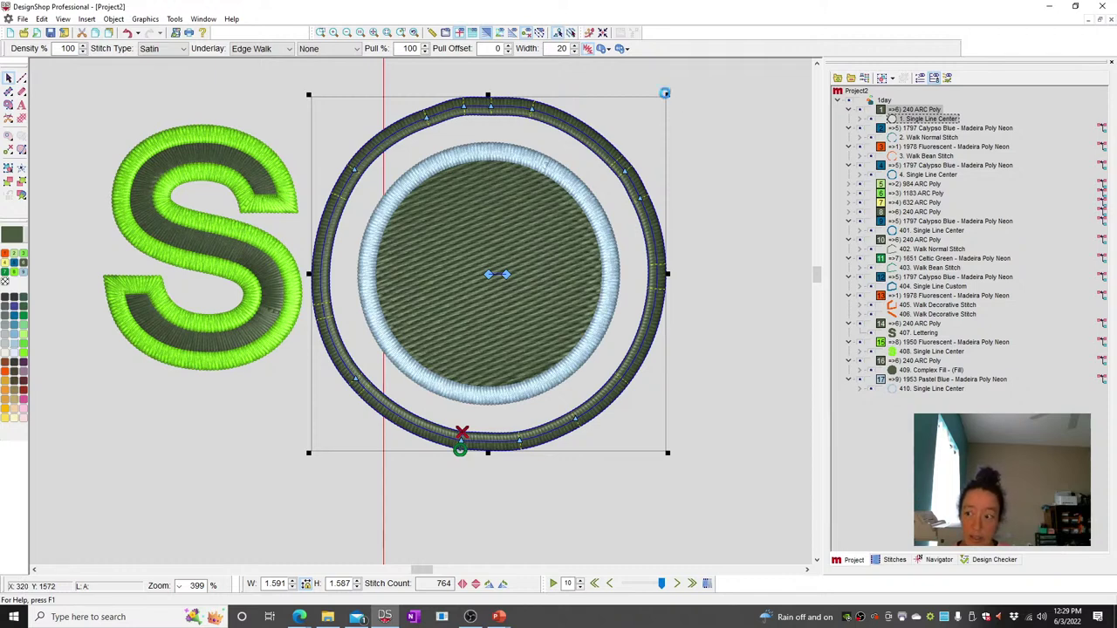
key(Delete)
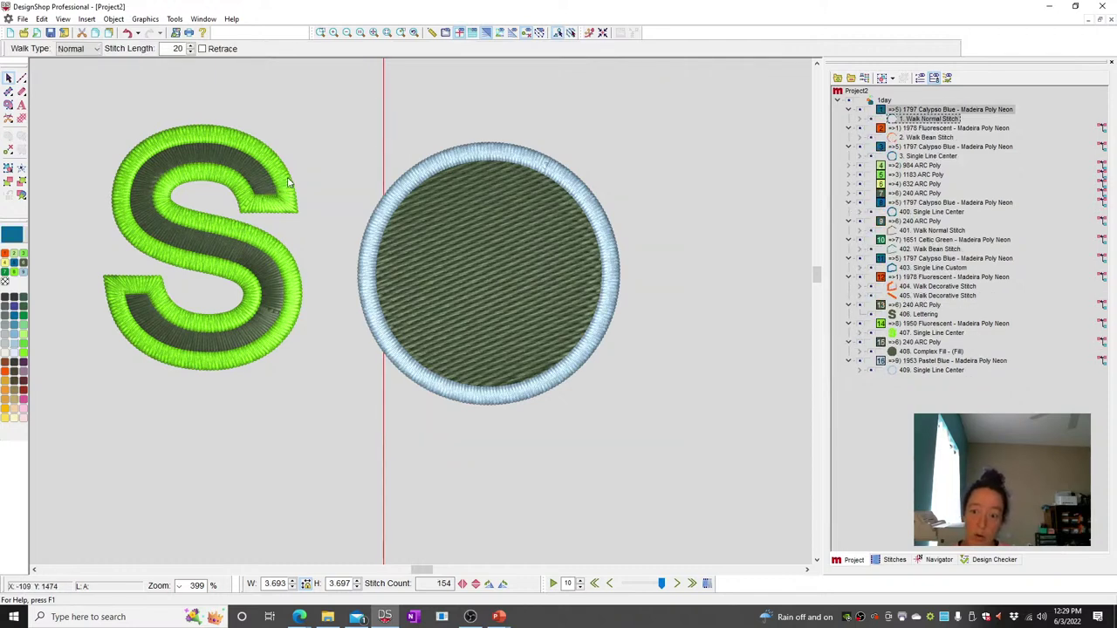
Delete the green border around the letter S.
click(267, 181)
key(Tab)
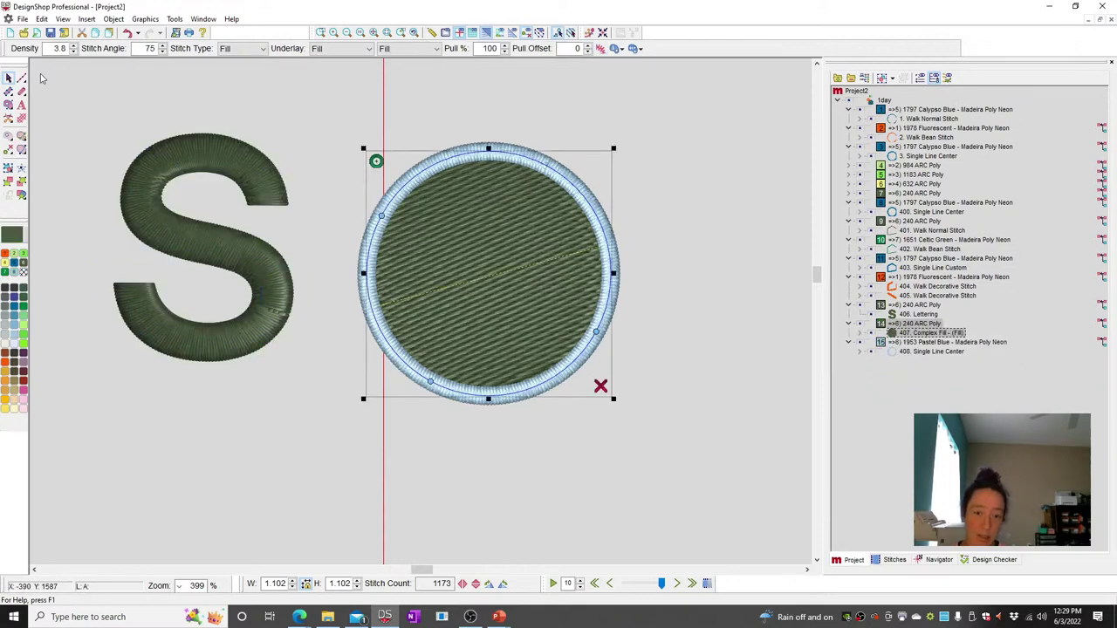
Trace a 20 pt Satin single line border along the letter S's upper-left edge, from upper to lower terminal, and color it 1978 Fluorescent orange.
click(22, 92)
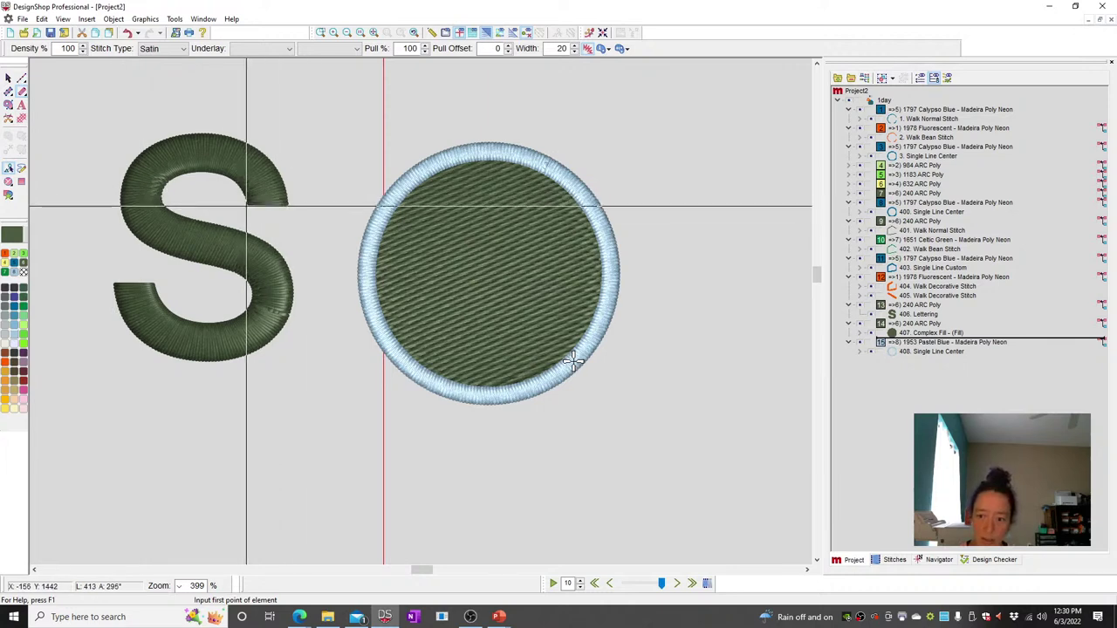
click(246, 205)
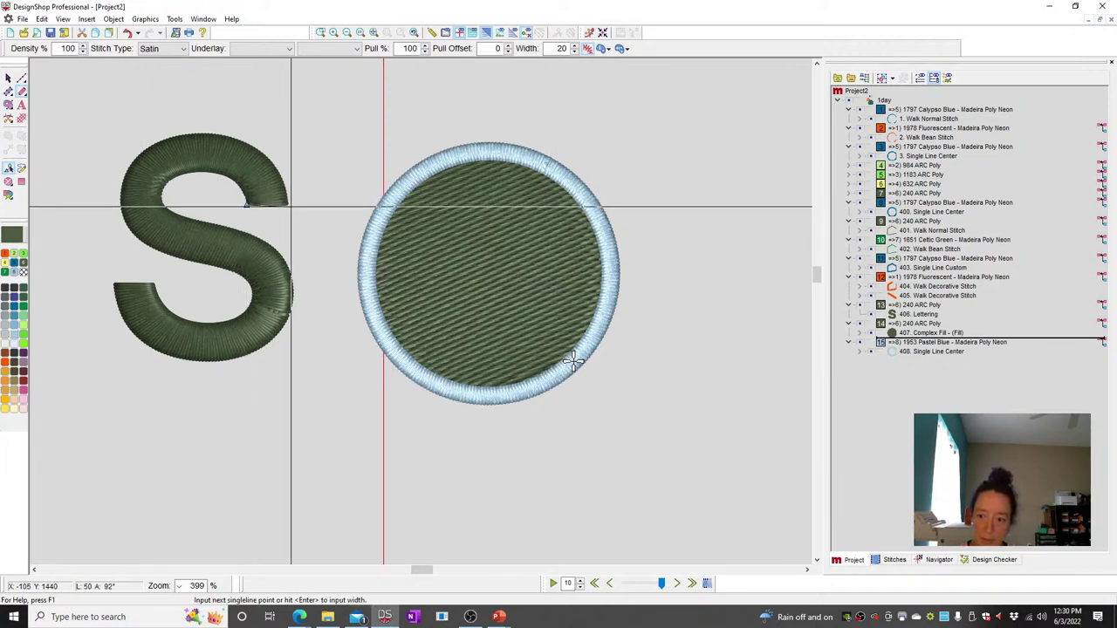
click(287, 205)
click(274, 166)
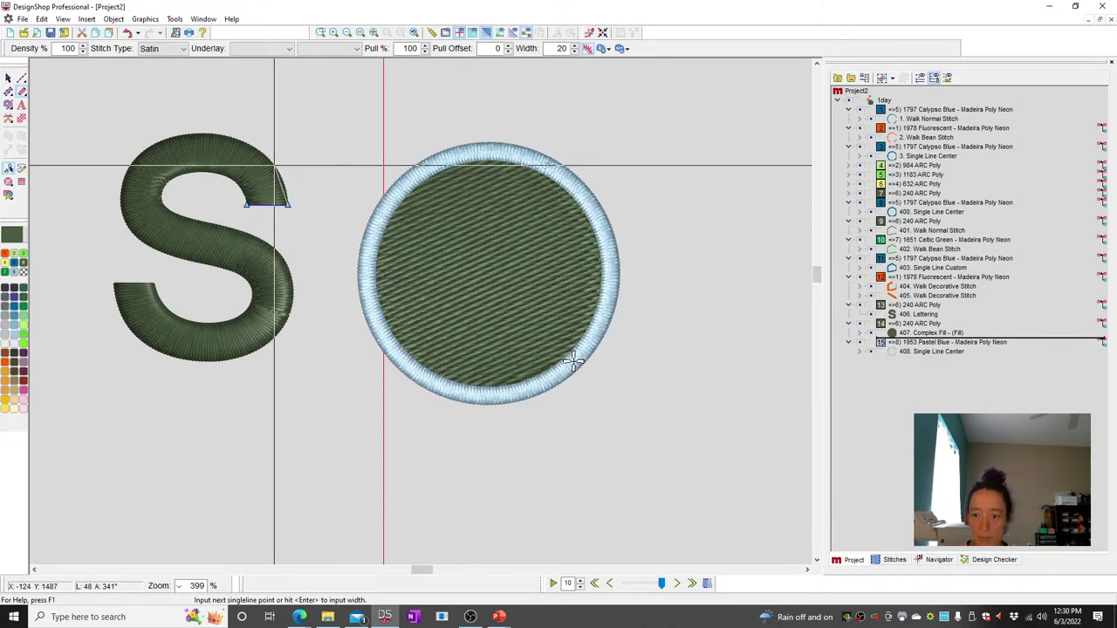
click(203, 134)
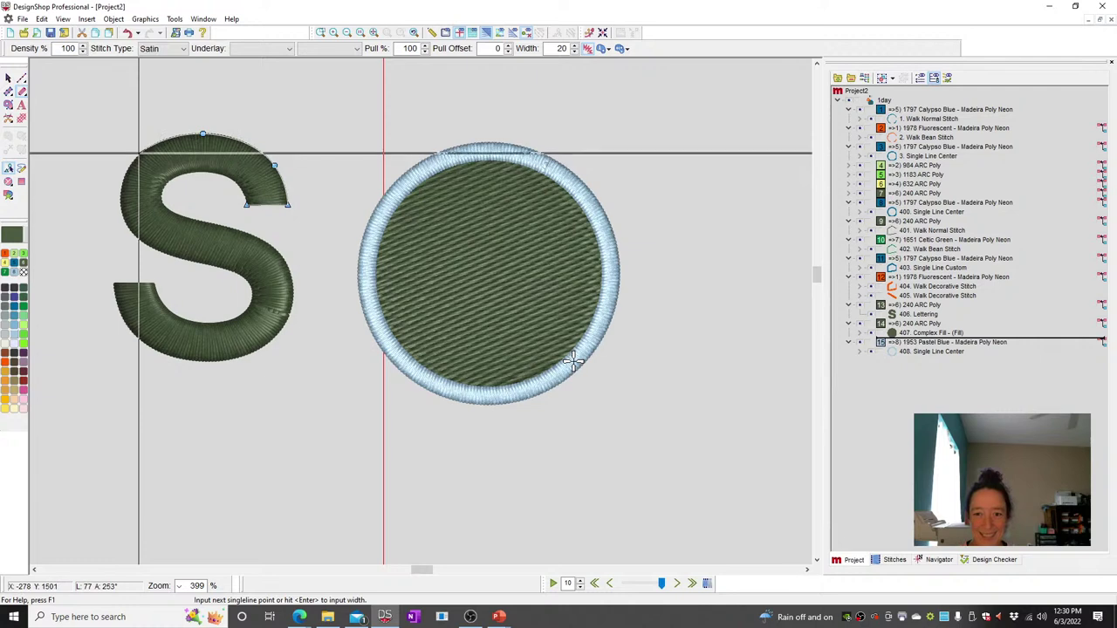
click(138, 155)
click(120, 194)
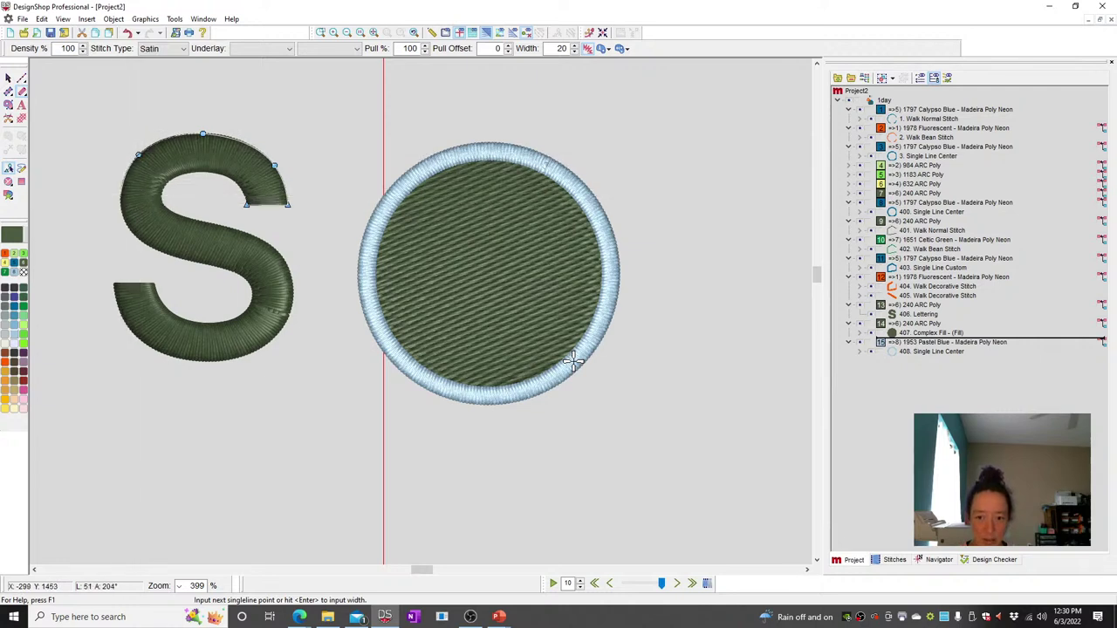
click(144, 244)
click(186, 259)
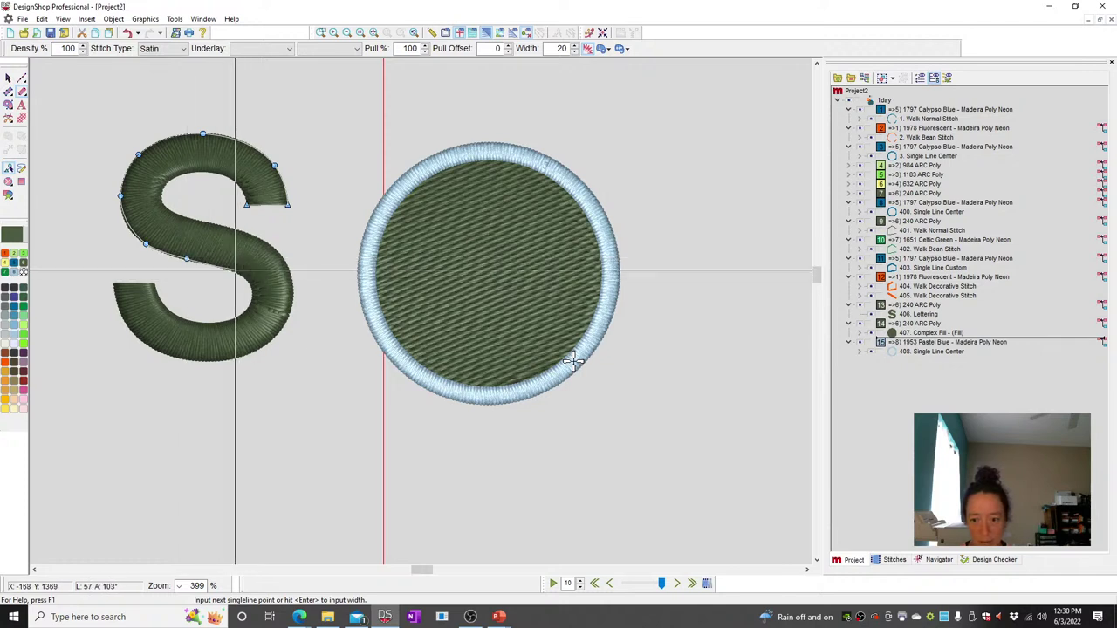
click(234, 271)
click(250, 287)
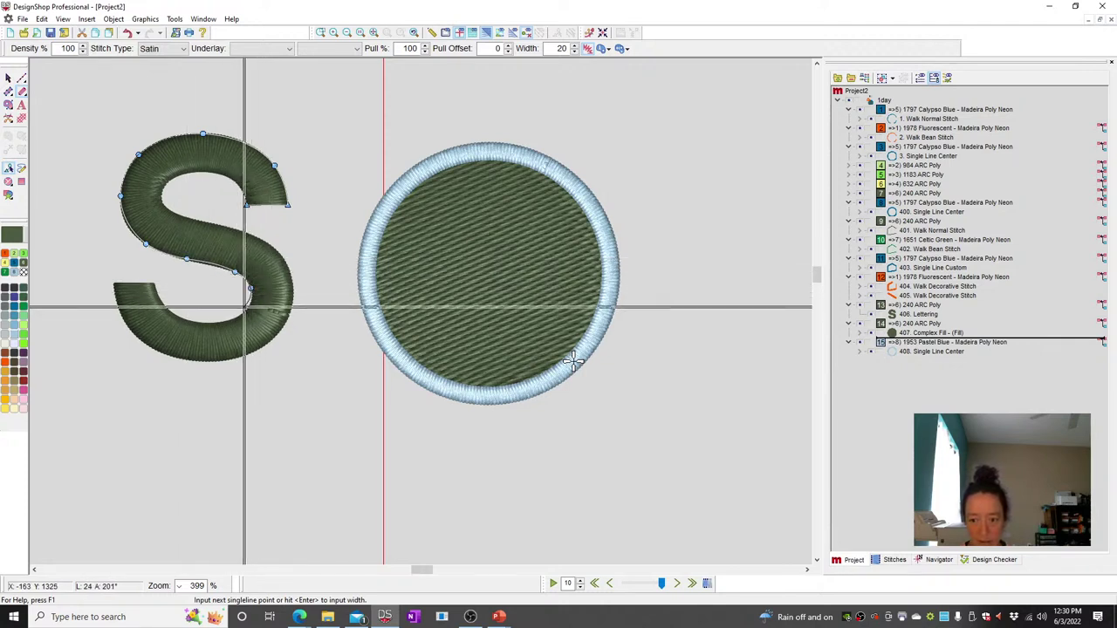
click(243, 314)
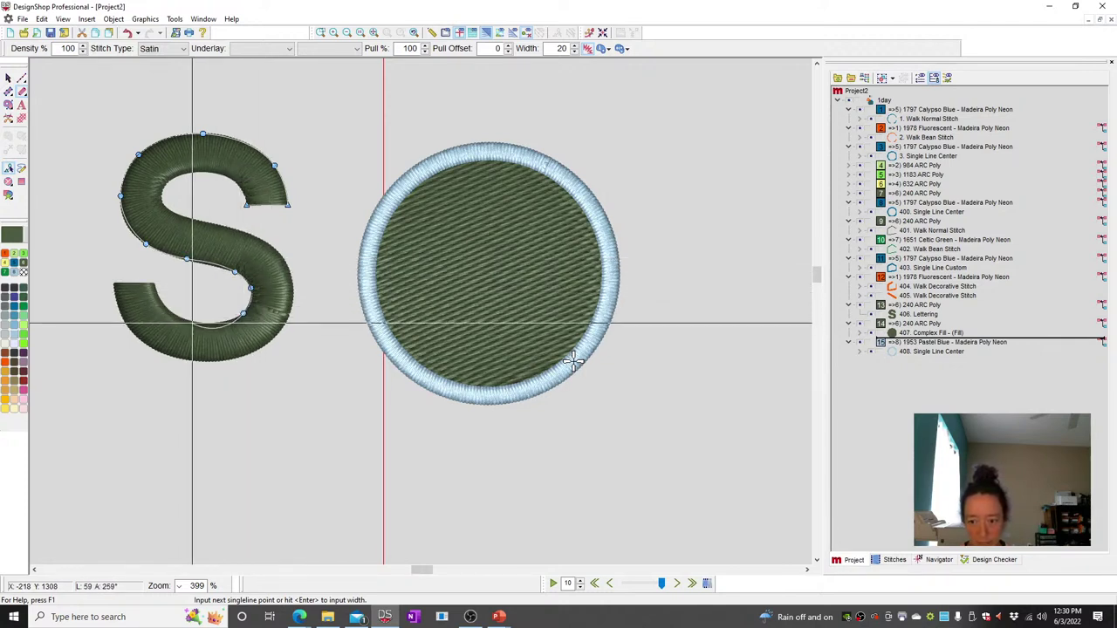
click(229, 320)
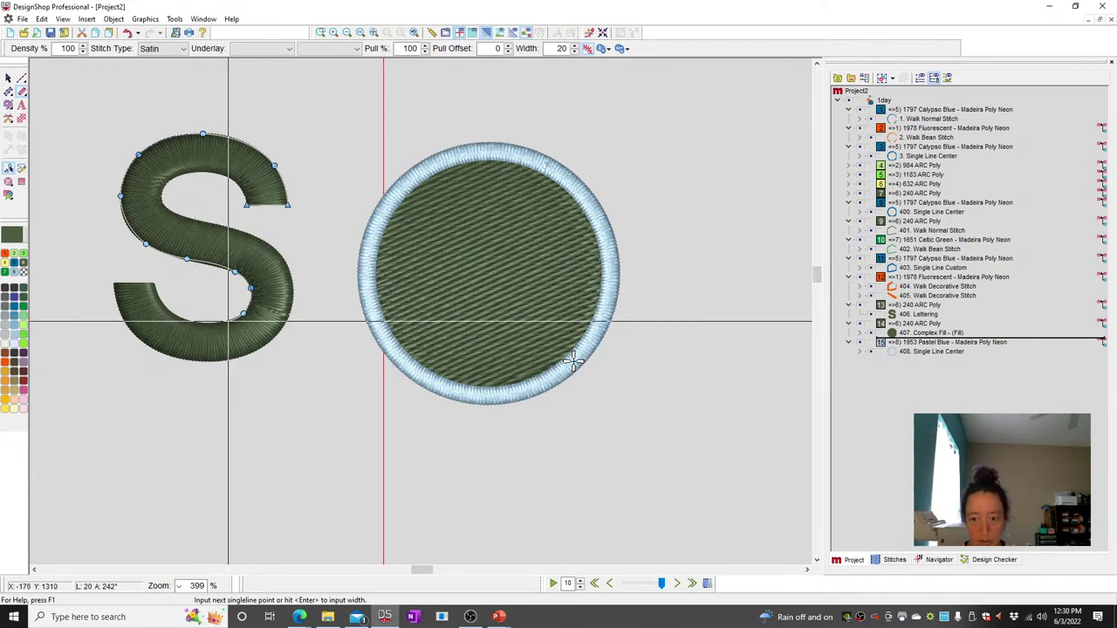
click(175, 316)
click(153, 283)
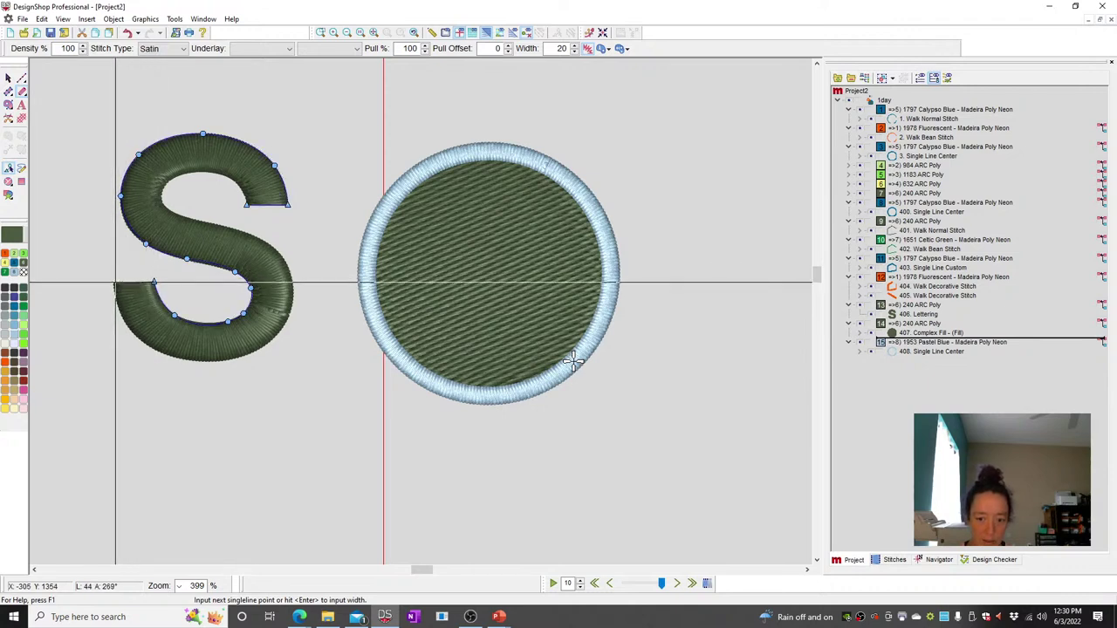
click(114, 282)
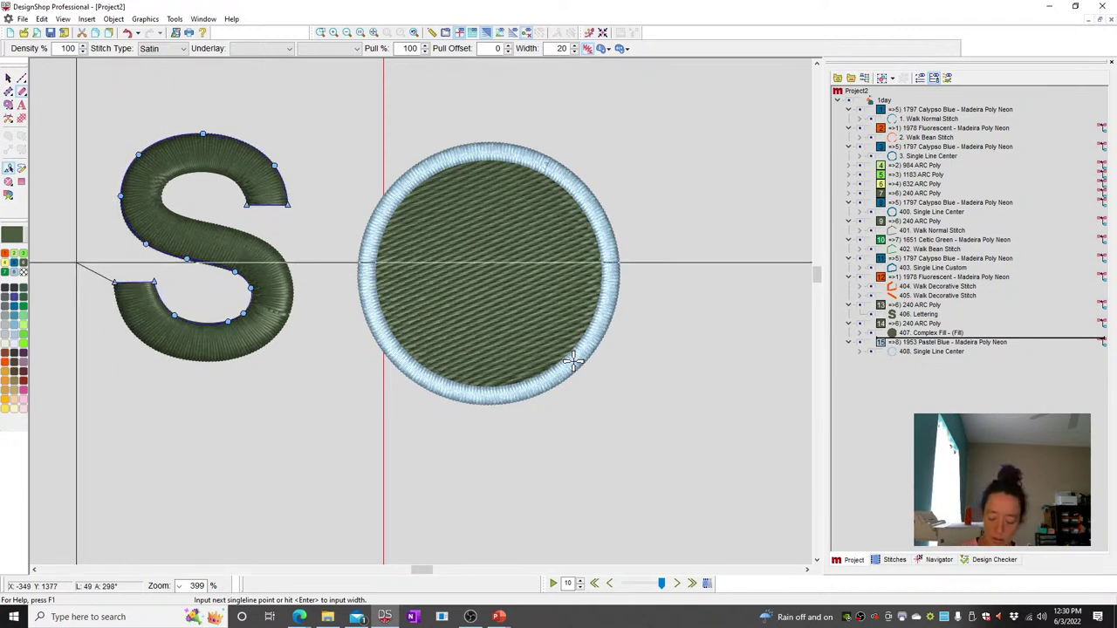
key(Return)
key(Return)
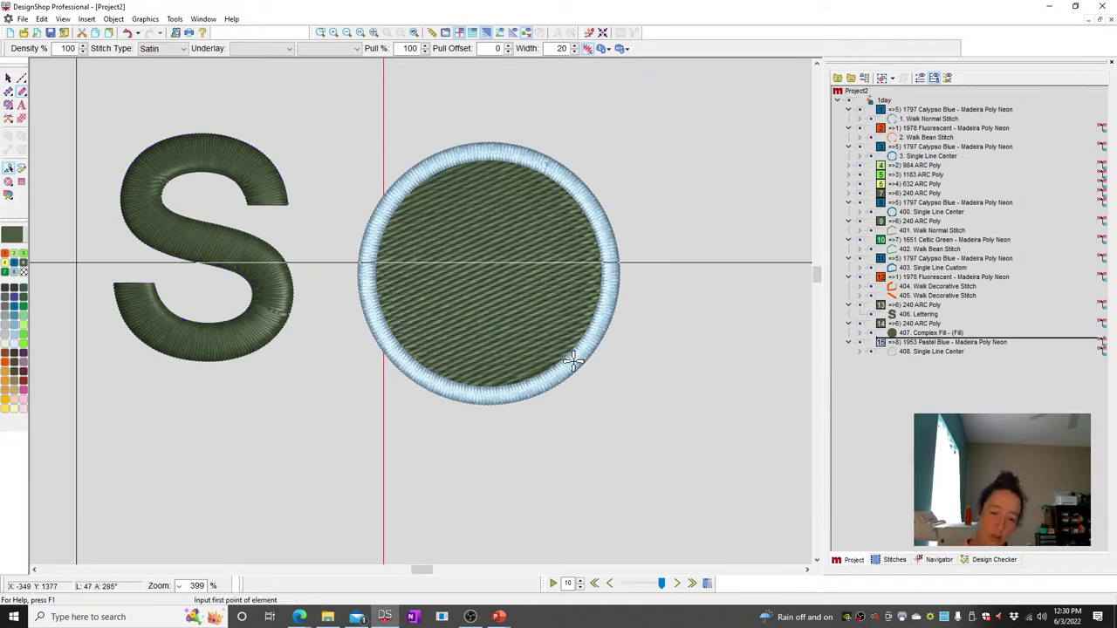
key(Escape)
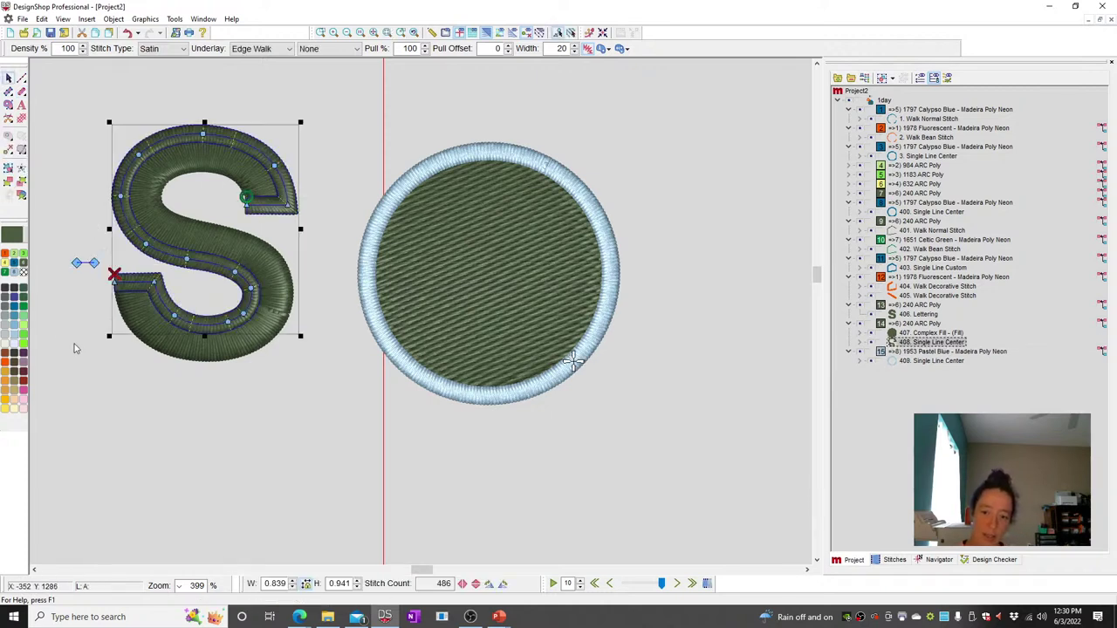
click(339, 100)
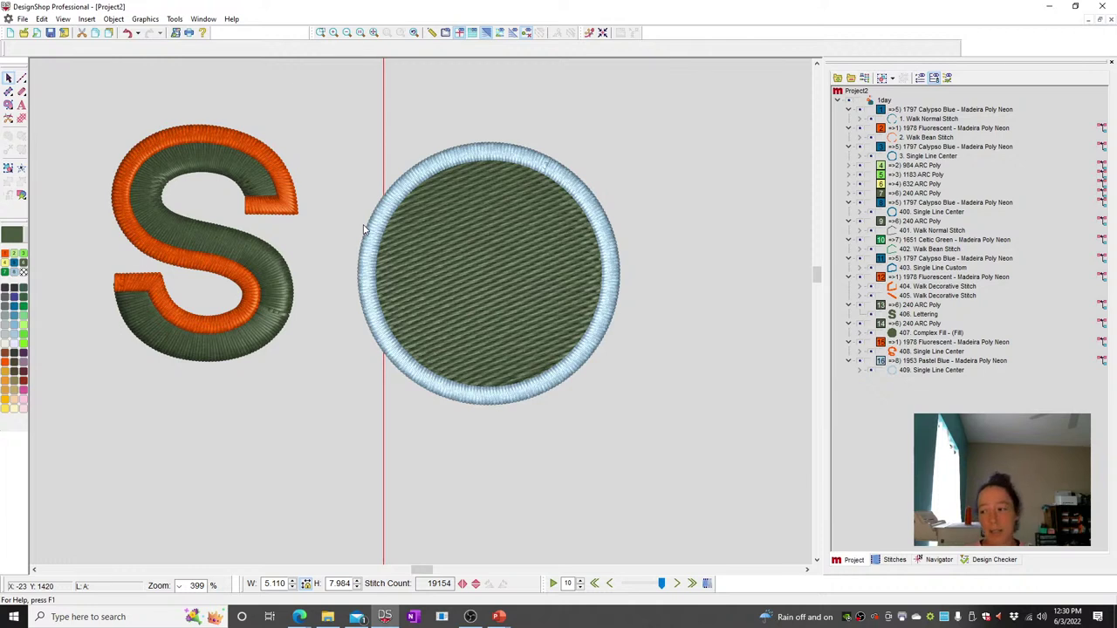
Set the orange border's width to 30 and move it ahead of the lettering in the stitch order.
click(930, 351)
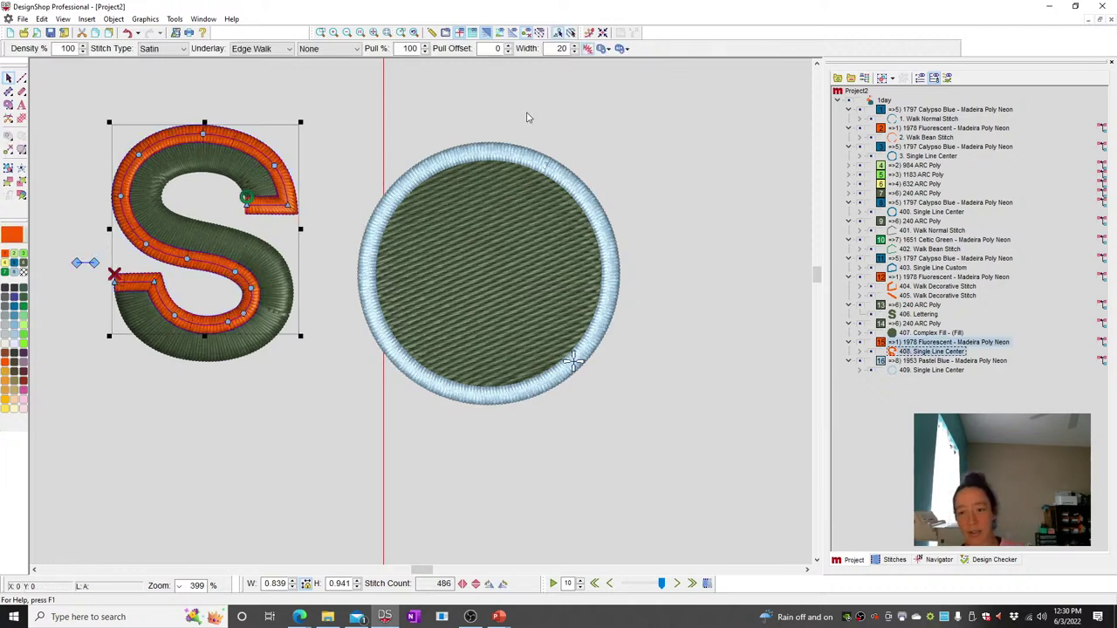
double_click(568, 48)
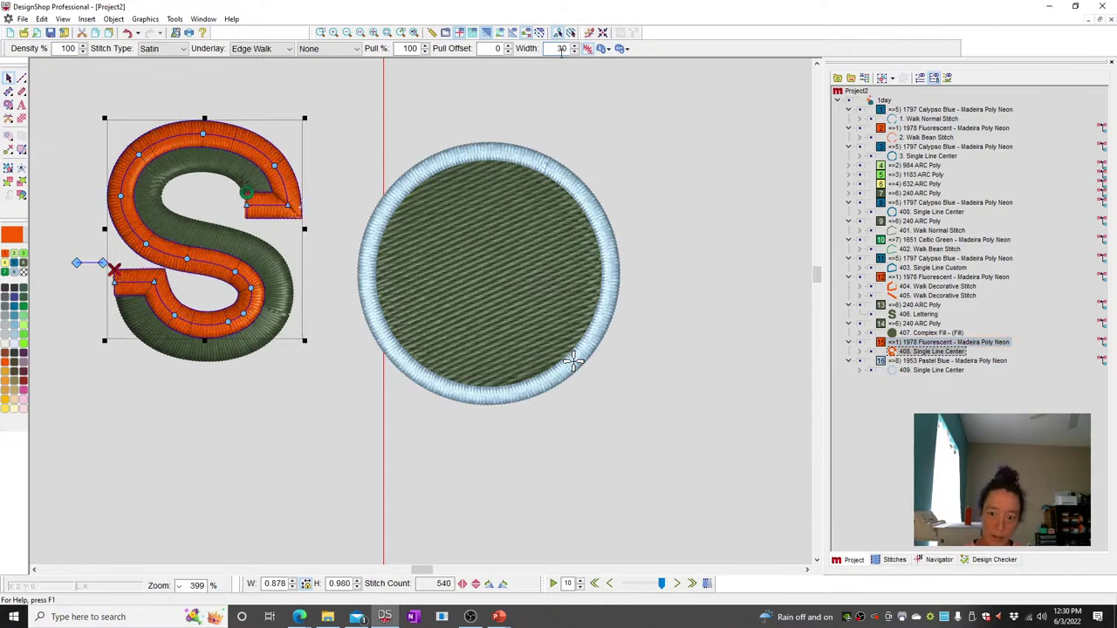
key(Return)
drag(908, 302, 908, 303)
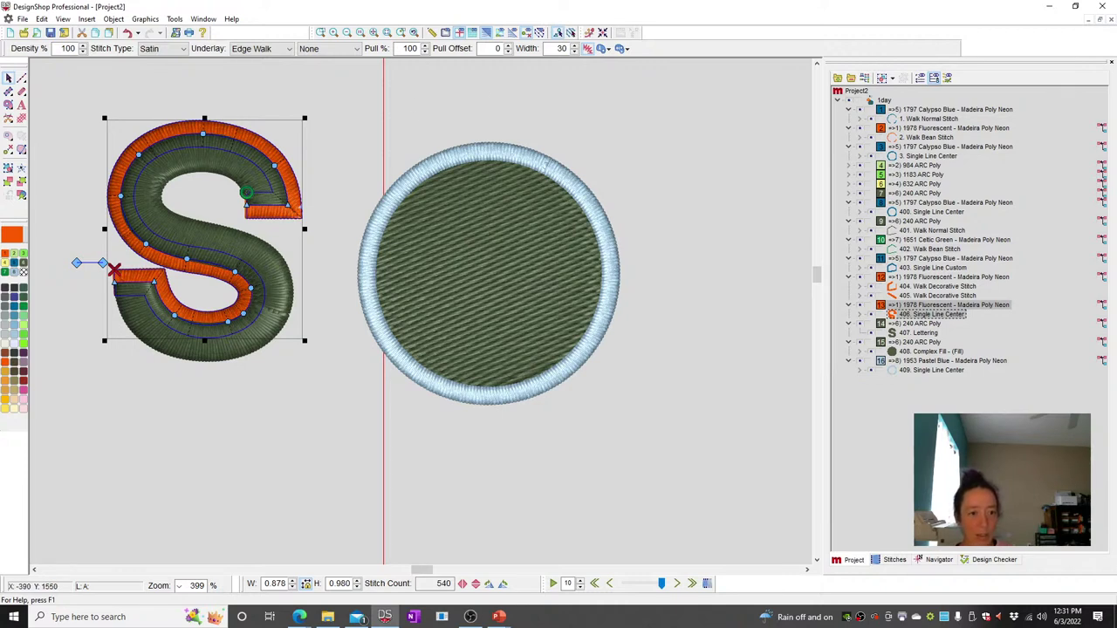
click(705, 150)
Switch to the PowerPoint slide show to read the tie-in and tie-off question, and return to DesignShop Professional.
mouse_move(470, 617)
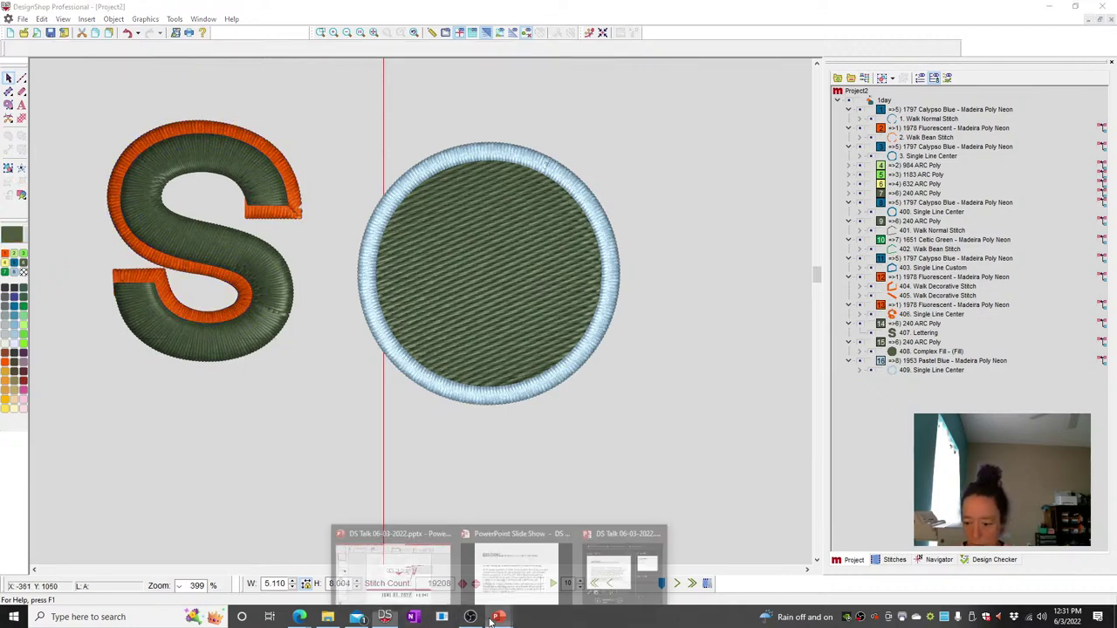
click(516, 567)
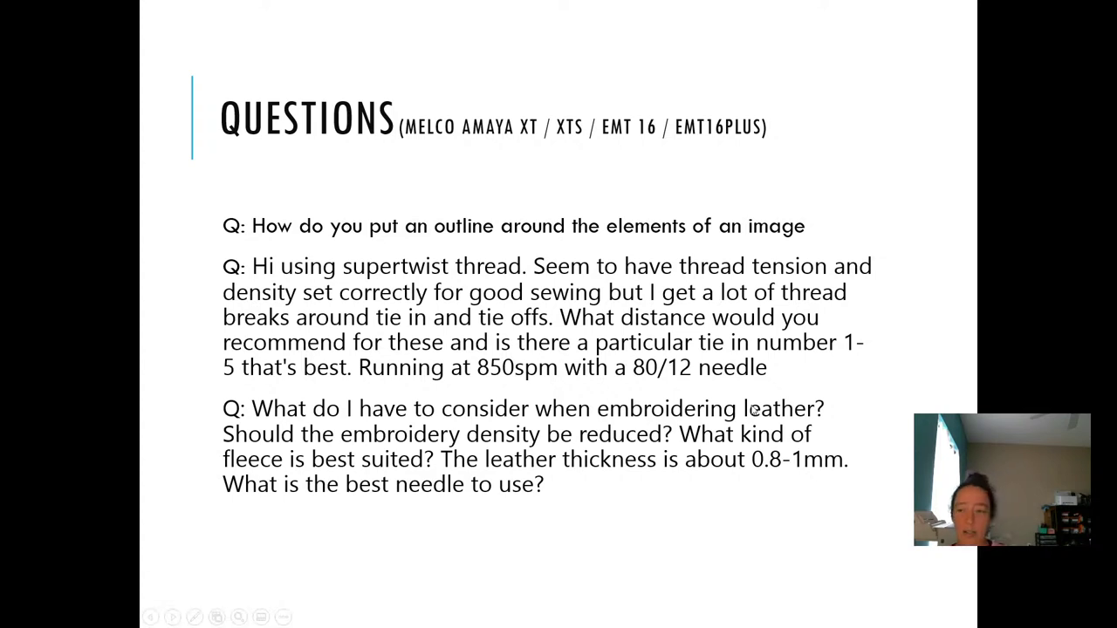
key(alt+Tab)
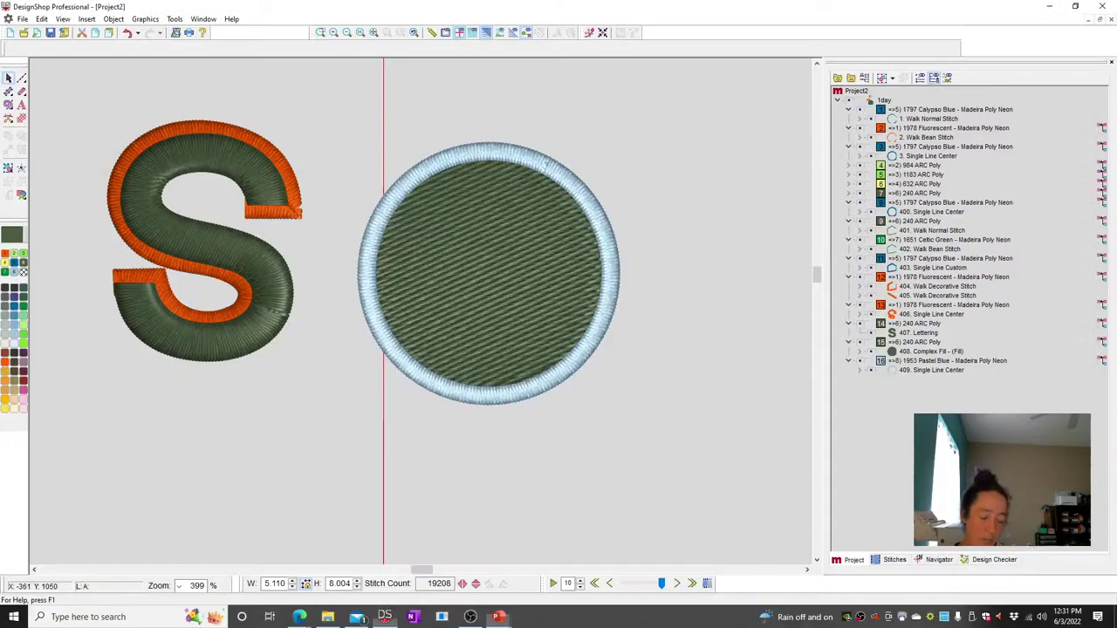
Examine the Tie In And Tie Off properties of the circle's pastel blue border, and discard any changes.
click(533, 163)
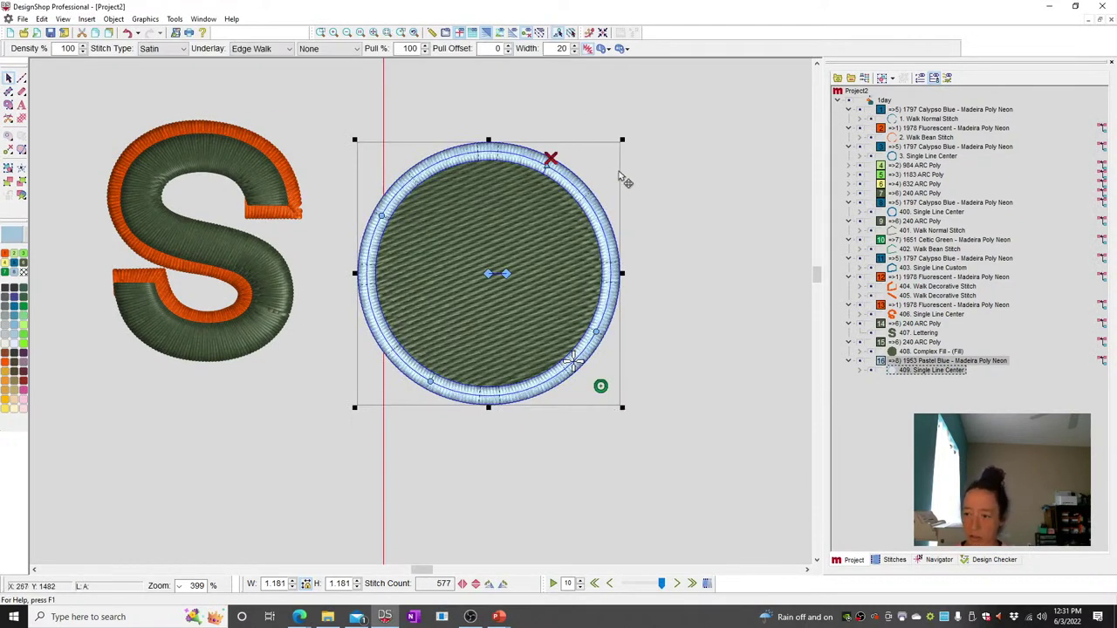
right_click(592, 165)
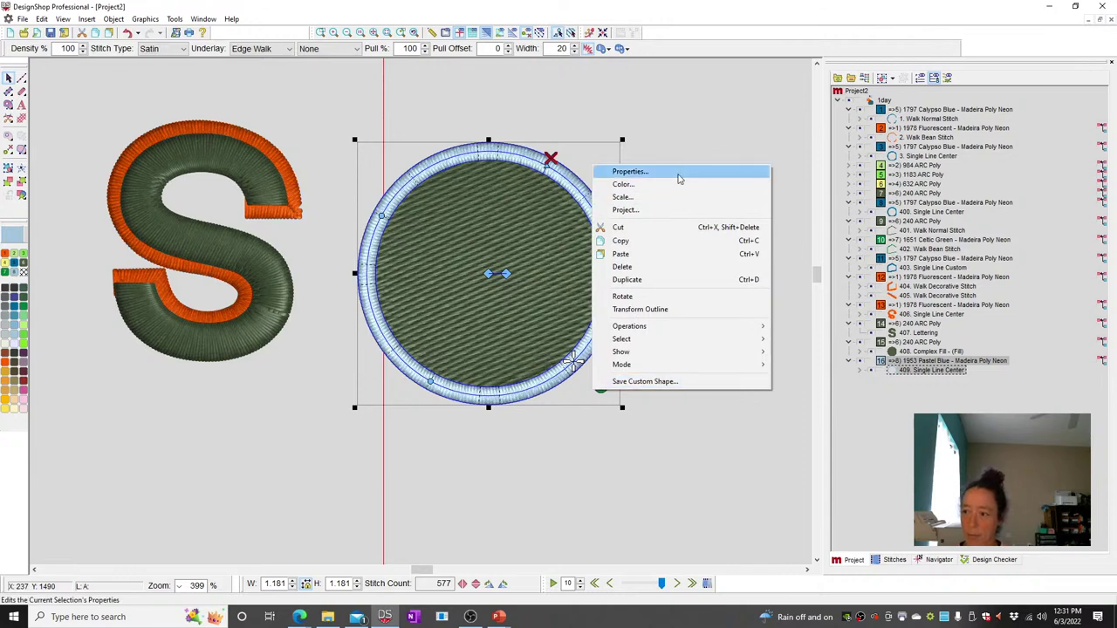
click(677, 171)
click(699, 158)
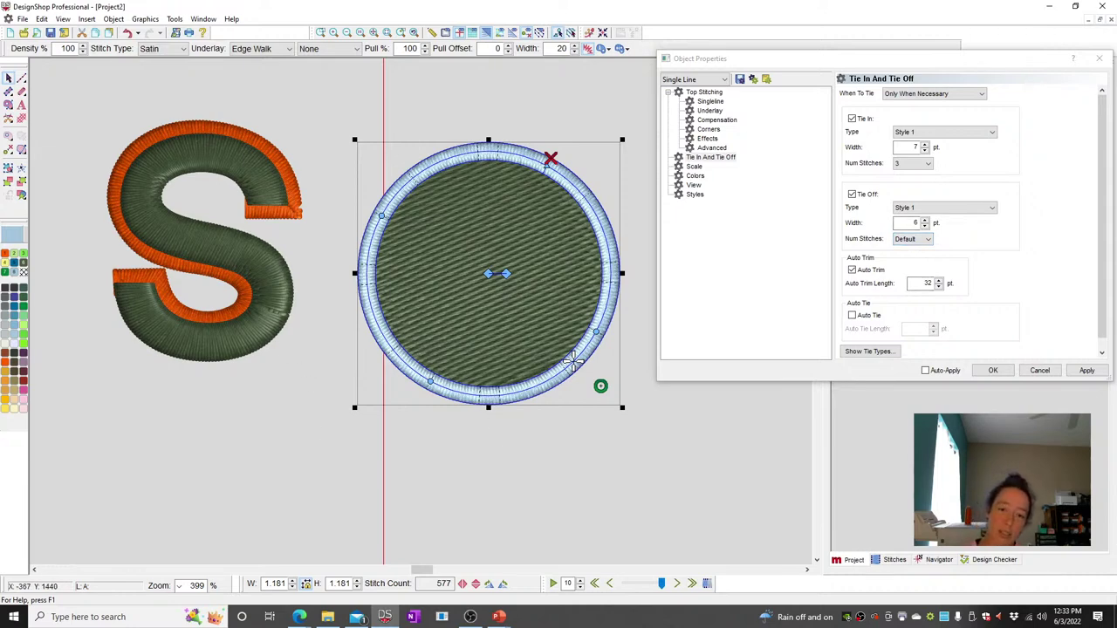
click(1044, 372)
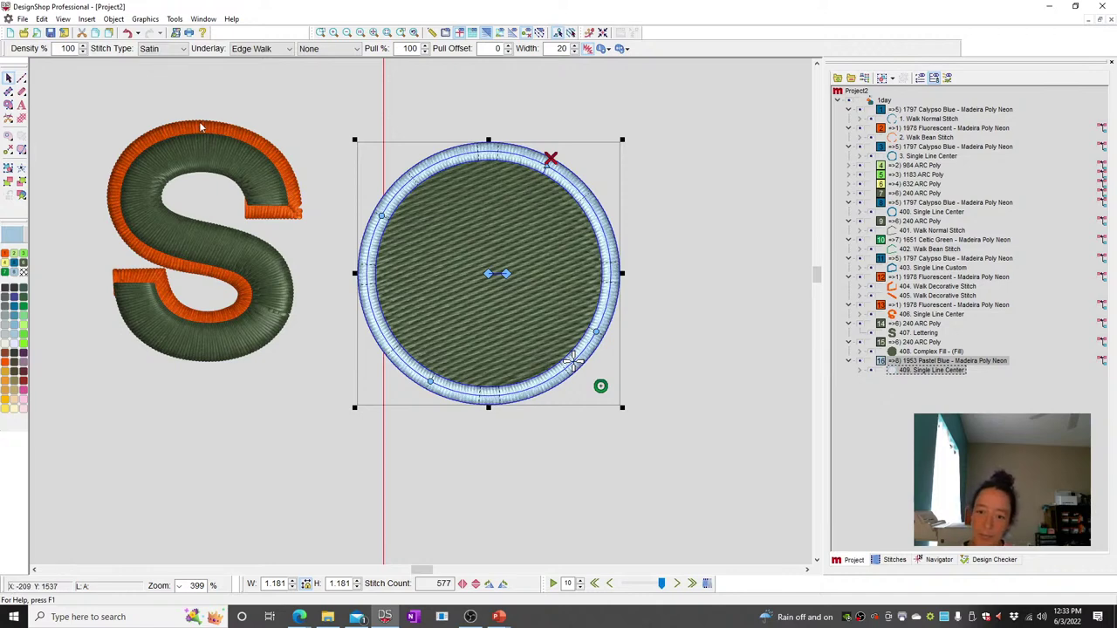
Switch to the PowerPoint slide show to read the question about embroidering leather.
mouse_move(498, 616)
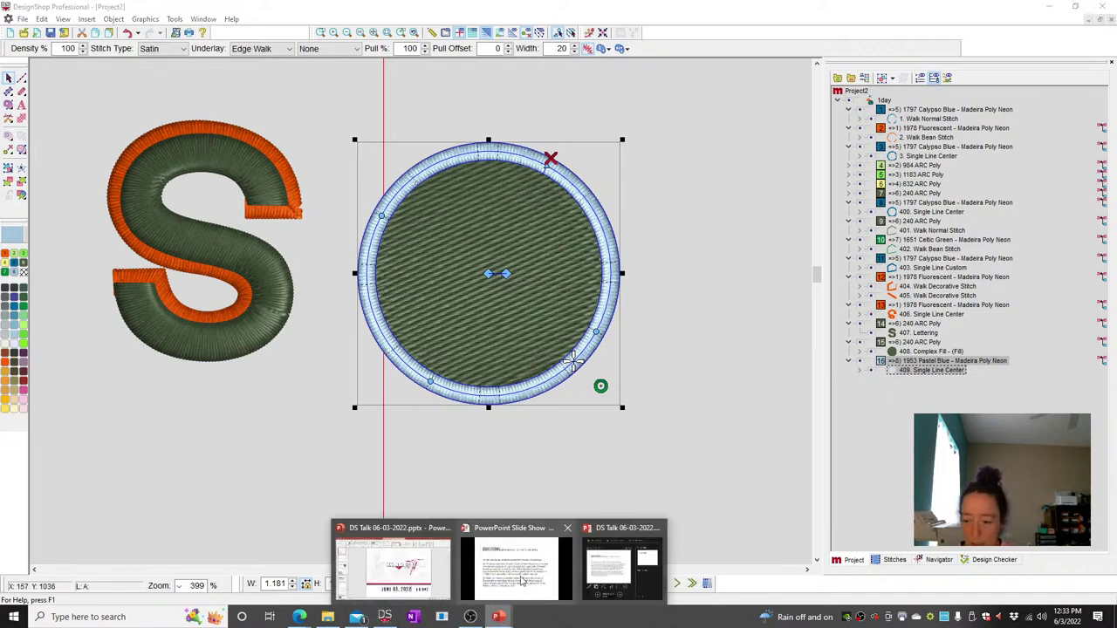
click(522, 580)
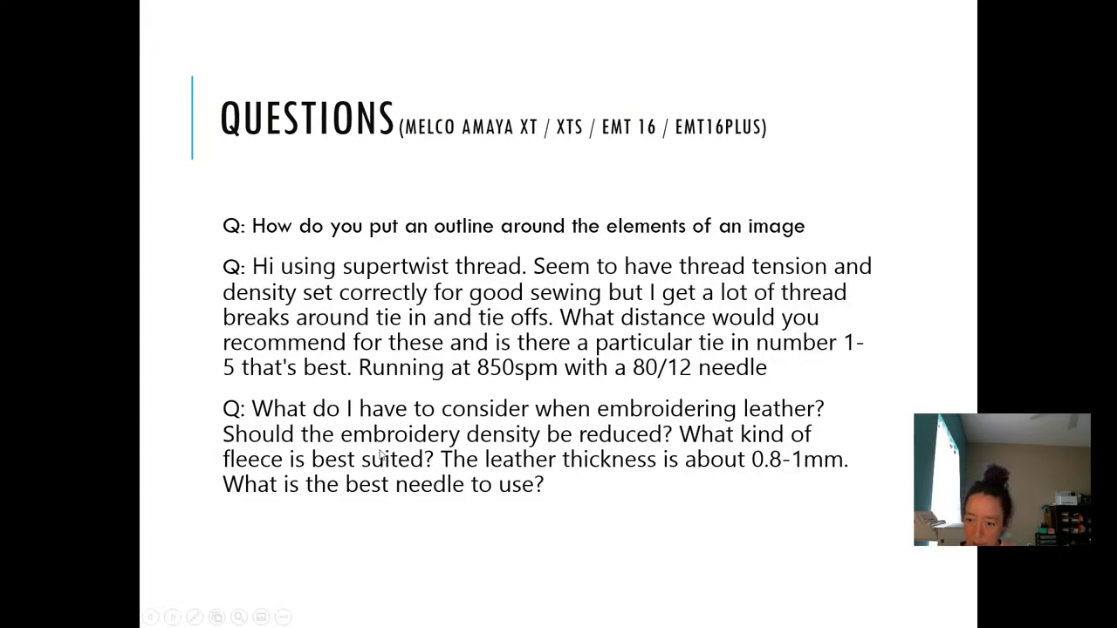